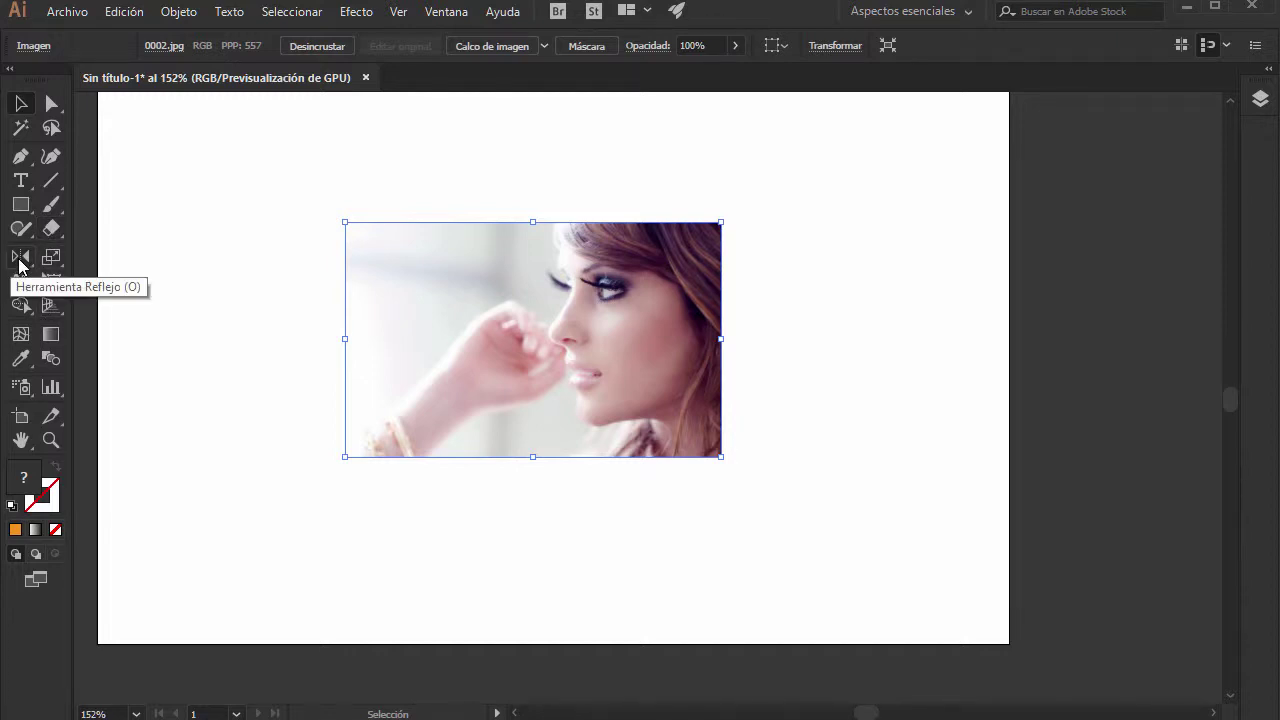
Step: Choose the Rotate tool, then tear off the Scale/Distort/Reshape tool group as a floating panel
left_click(20, 257)
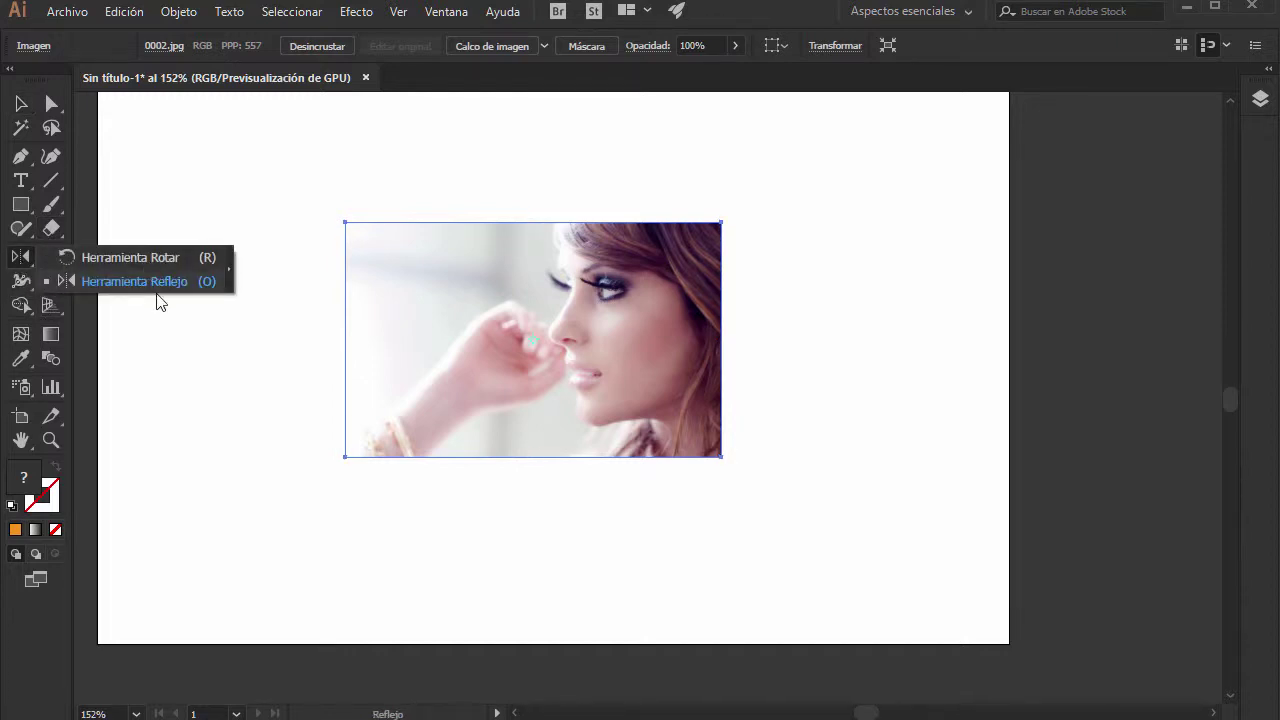
left_click(156, 262)
left_click(58, 256)
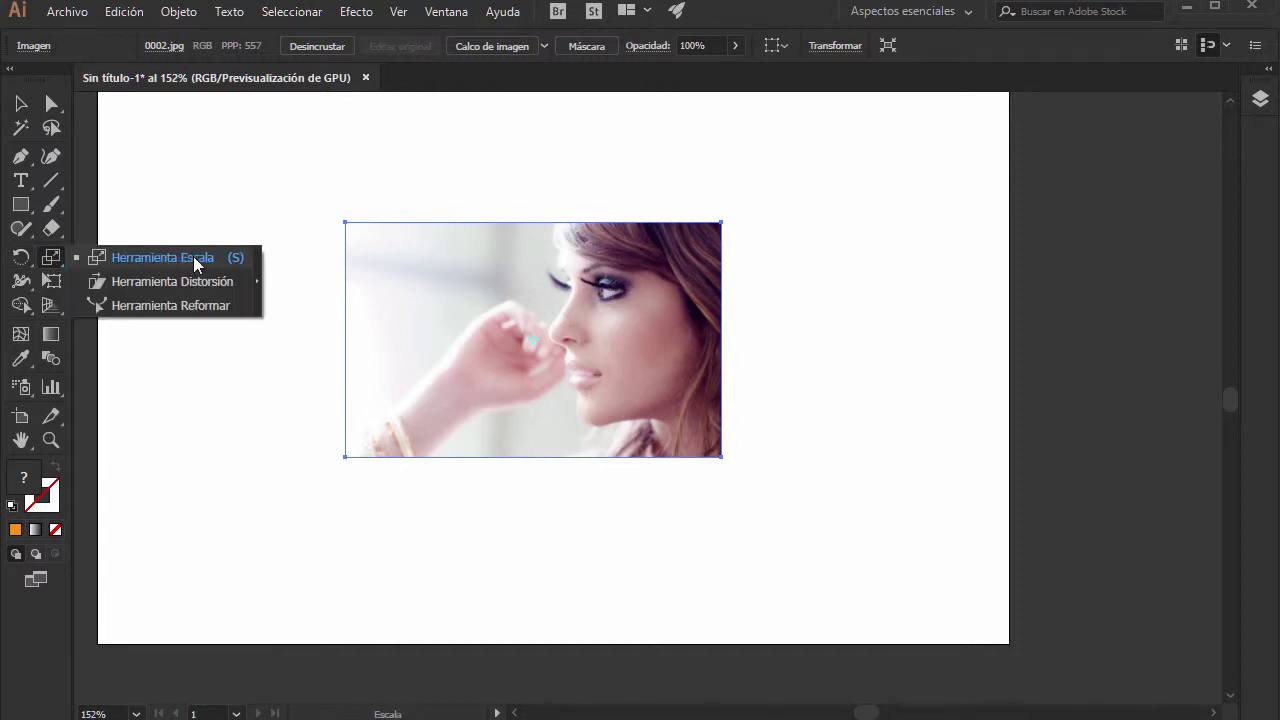
left_click(258, 290)
mouse_move(140, 290)
left_mouse_down()
mouse_move(208, 208)
mouse_move(184, 215)
left_mouse_up()
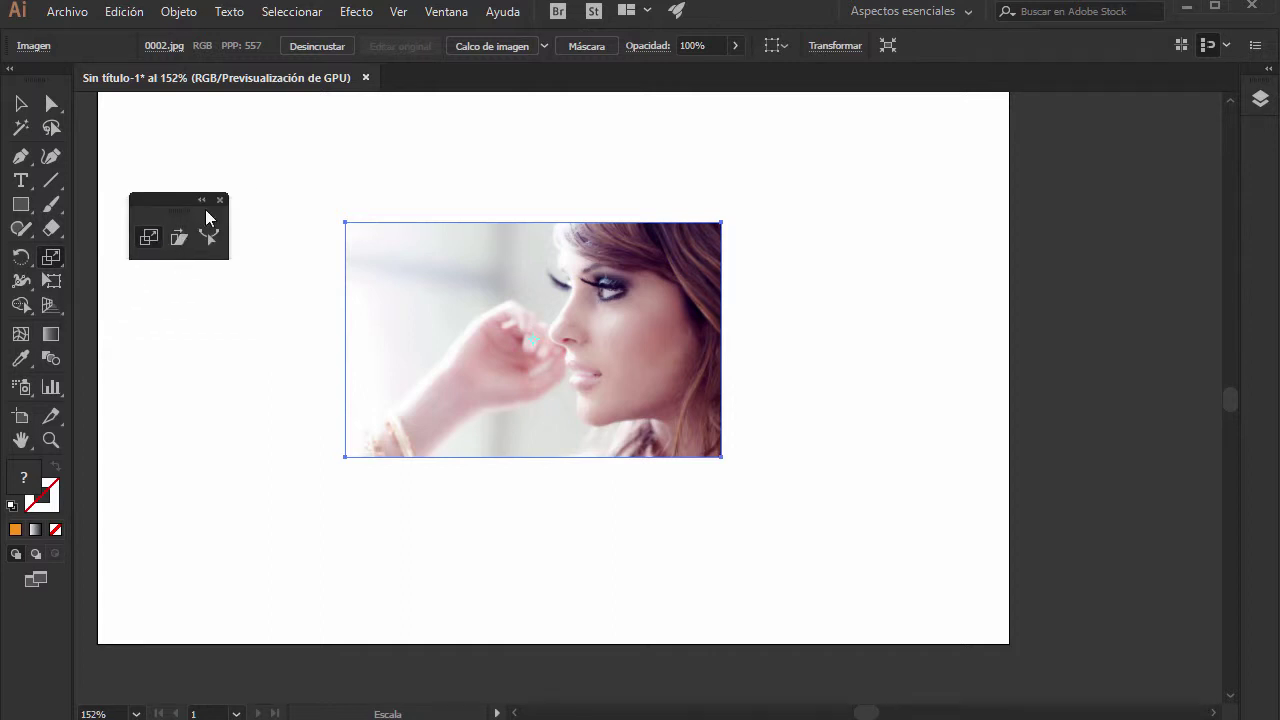
left_click(180, 14)
mouse_move(220, 35)
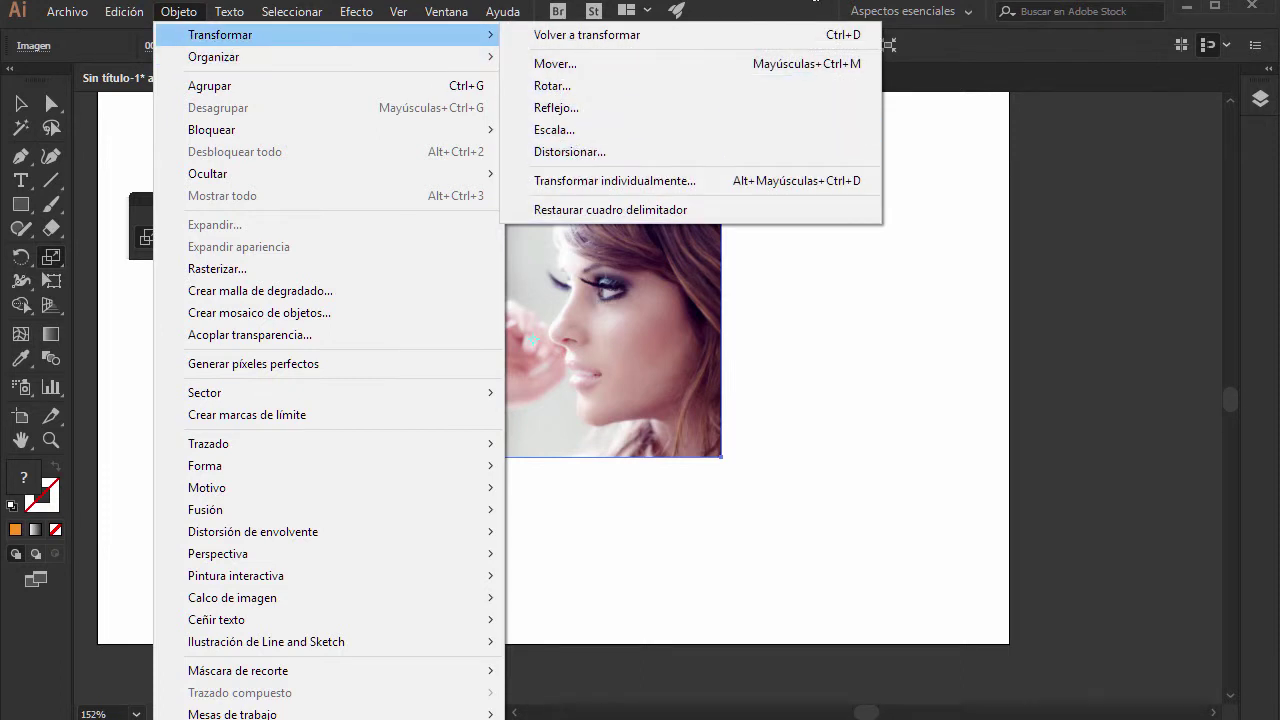
left_click(760, 12)
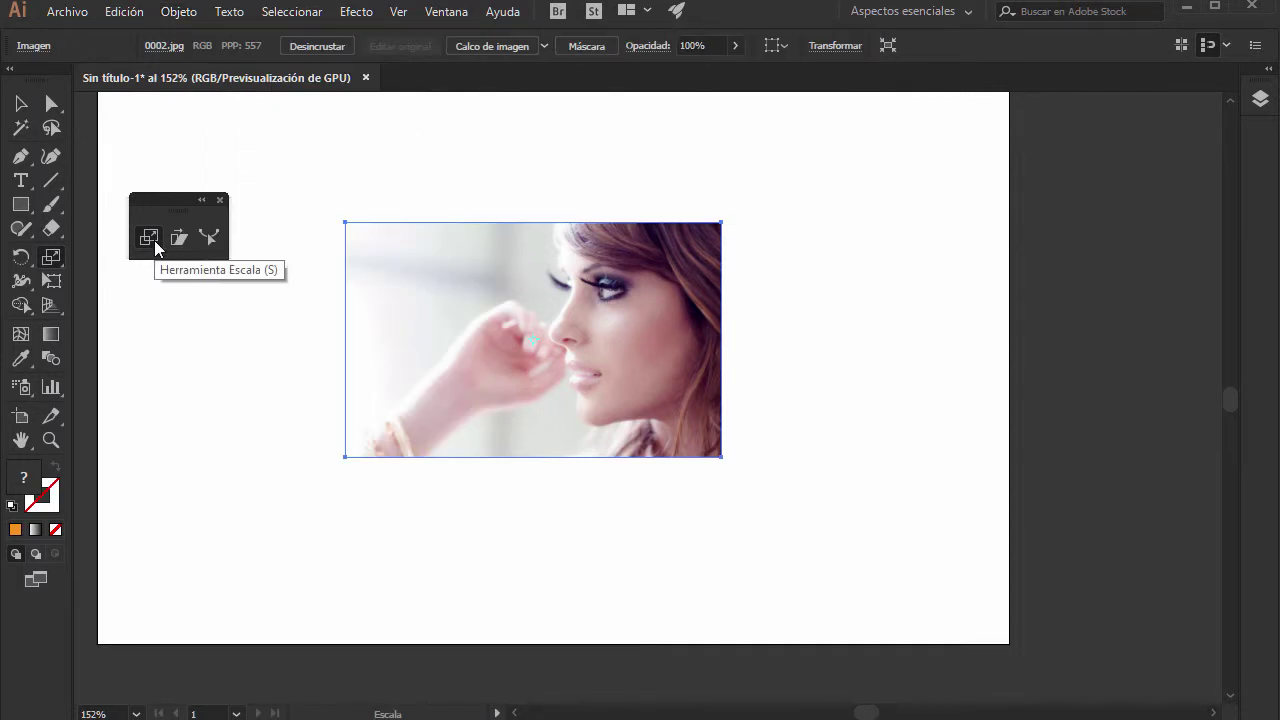
left_click_drag(187, 218, 173, 199)
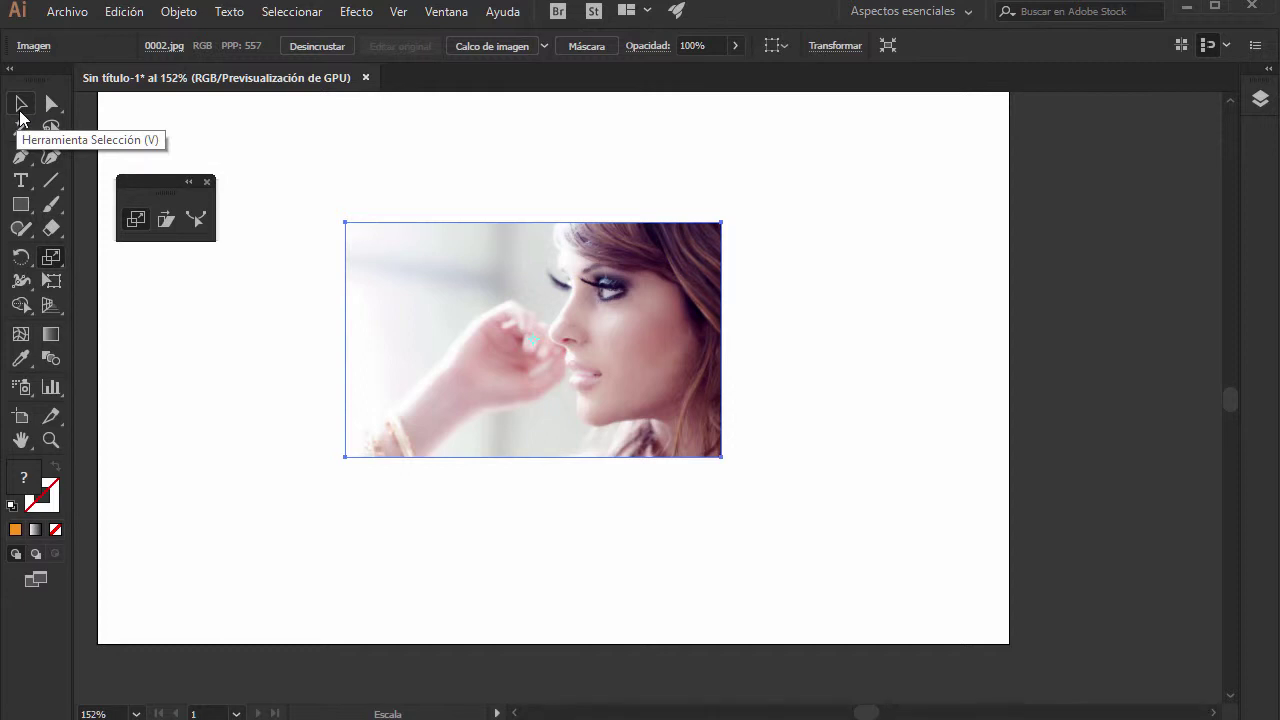
Step: Open the Scale dialog for the photo and enter 200% uniform scale
double_click(139, 219)
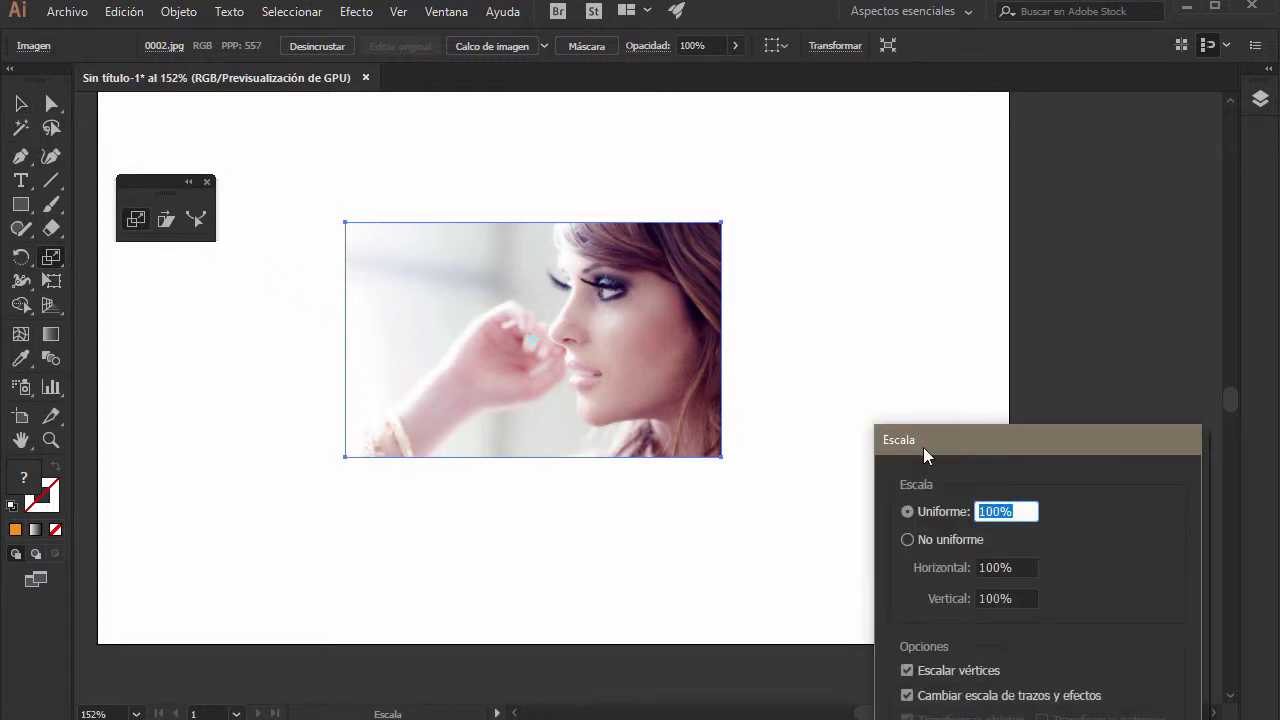
left_click_drag(923, 447, 857, 178)
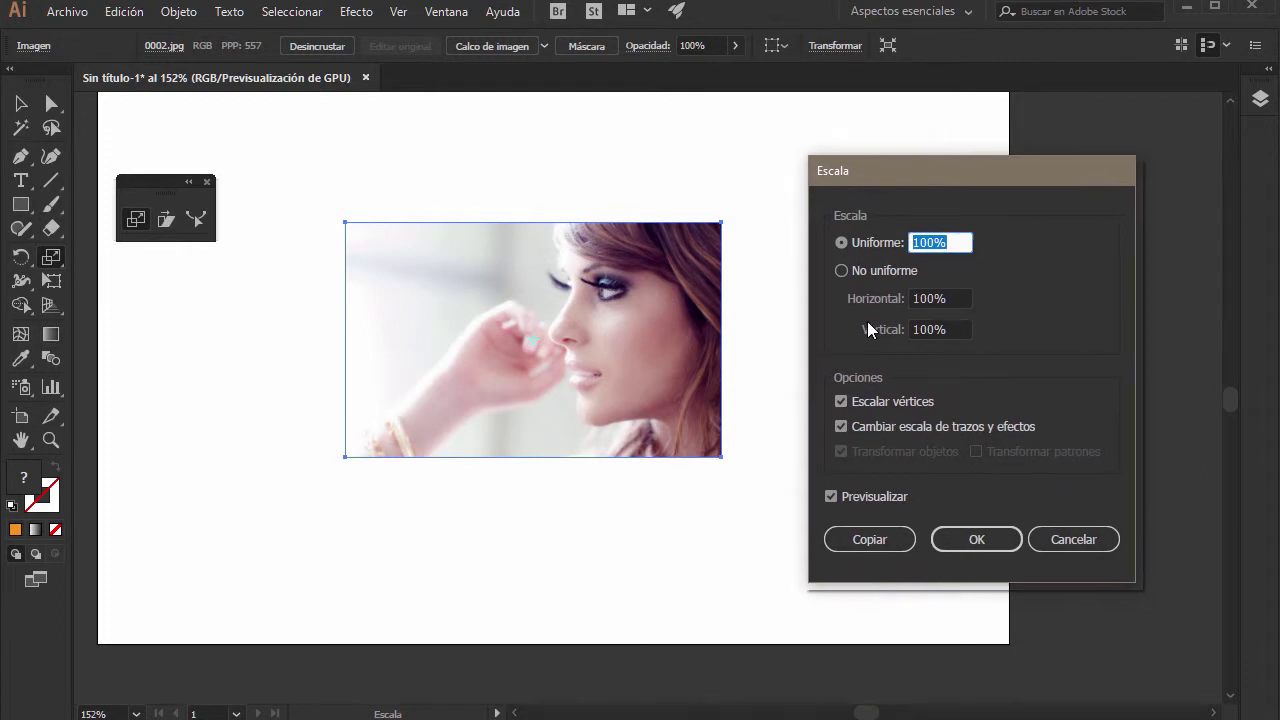
left_click(948, 243)
double_click(930, 243)
type("200")
key("Tab")
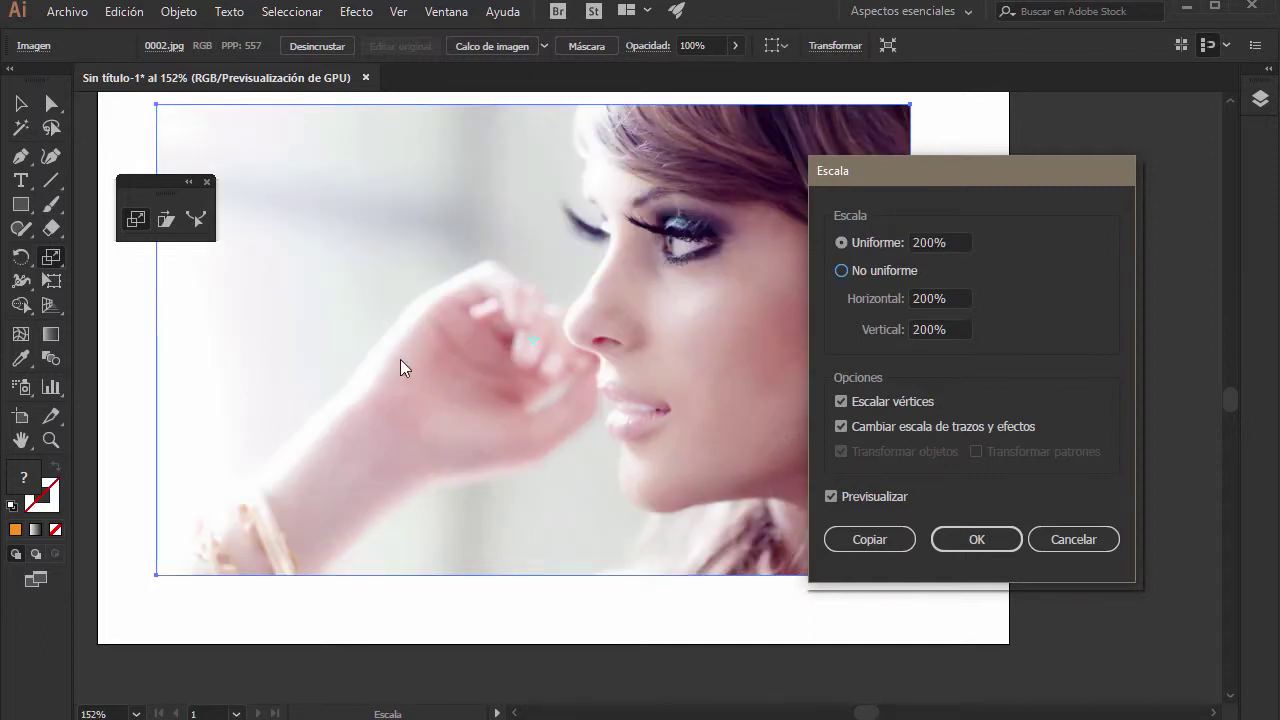
Step: Toggle the scale preview on and off to compare, then choose non-uniform scaling
left_click(833, 496)
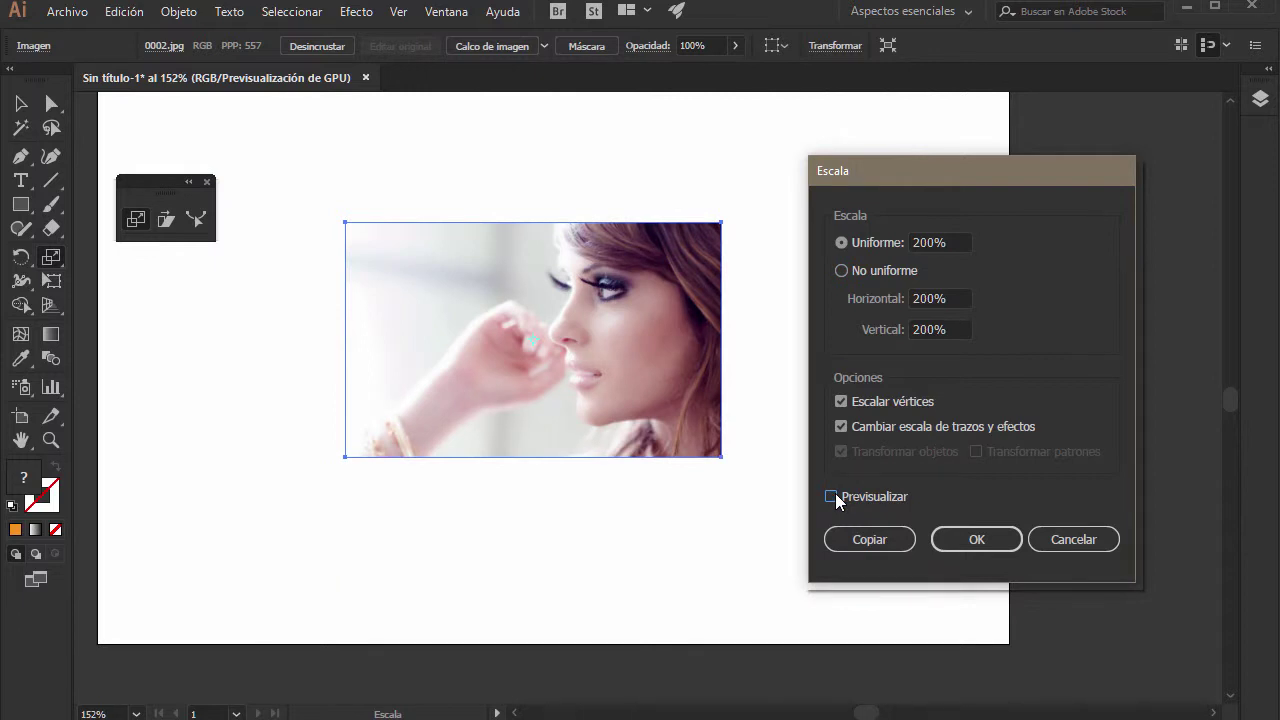
left_click(833, 496)
left_click(833, 496)
left_click(831, 496)
left_click(838, 493)
left_click(835, 494)
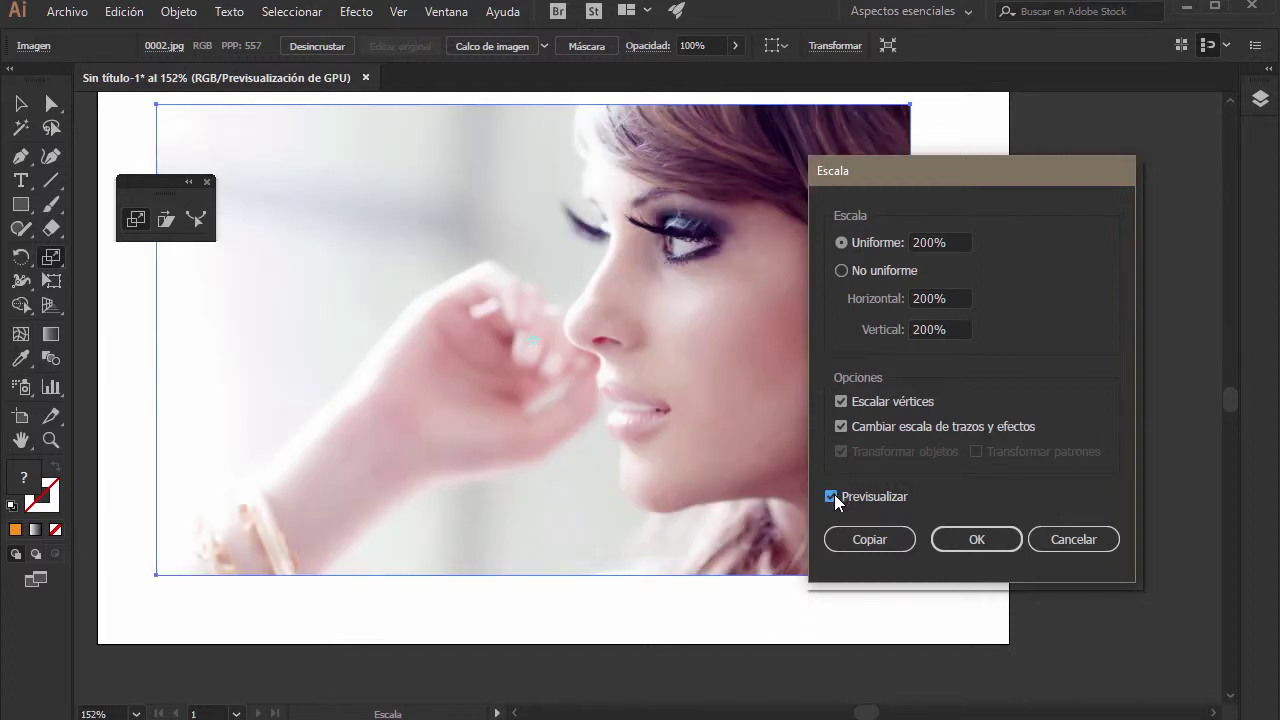
left_click(834, 496)
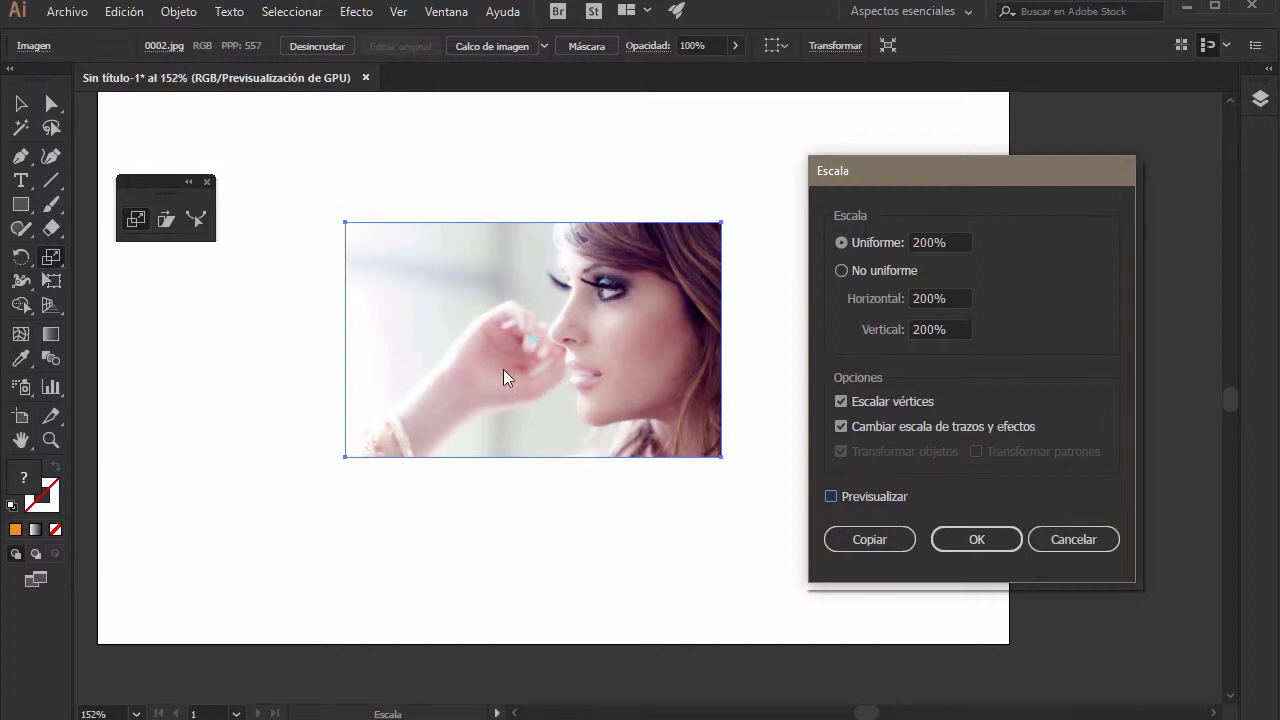
left_click(842, 271)
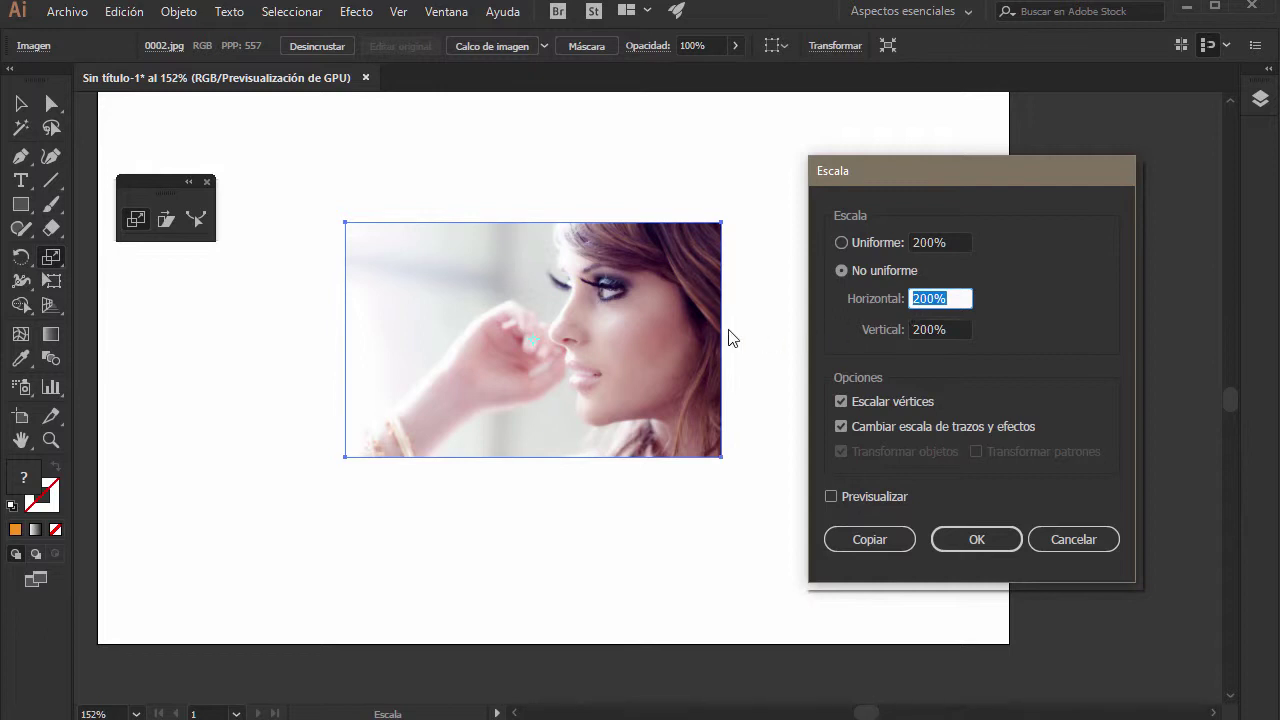
Step: Preview the photo at 200% horizontal by 50% vertical, then cancel the Scale dialog
left_click(831, 497)
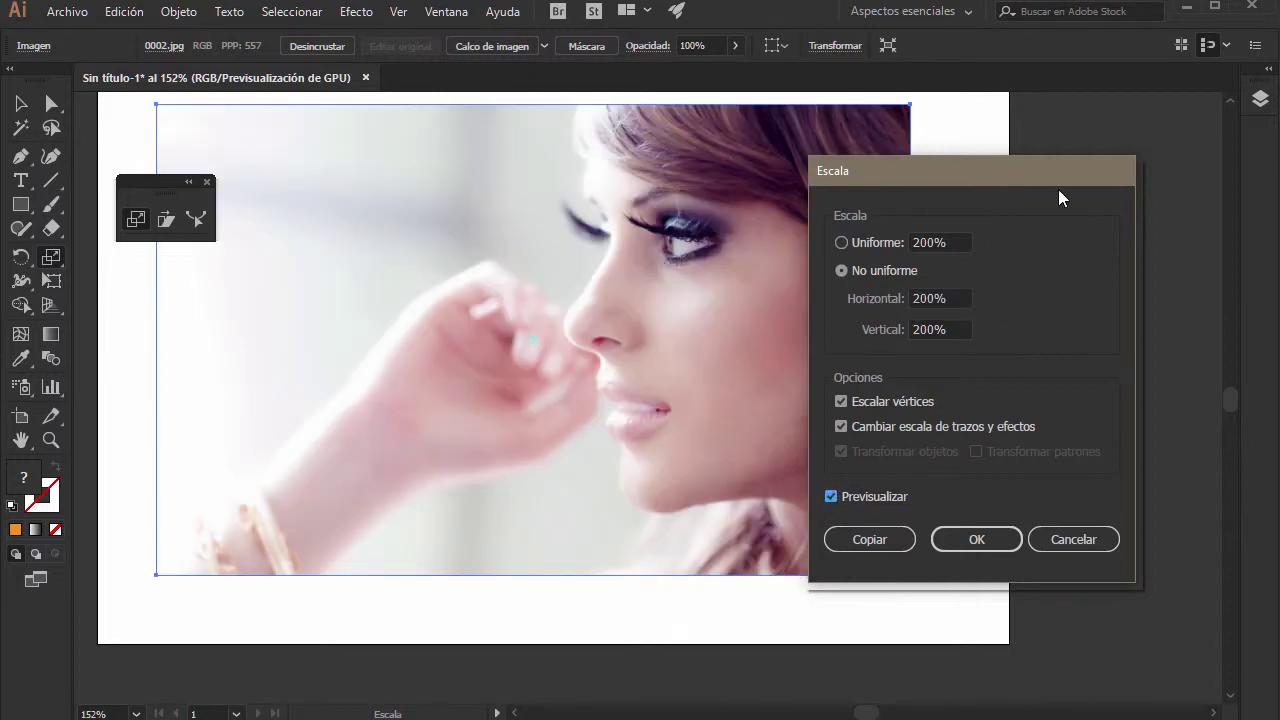
left_click_drag(927, 173, 1048, 175)
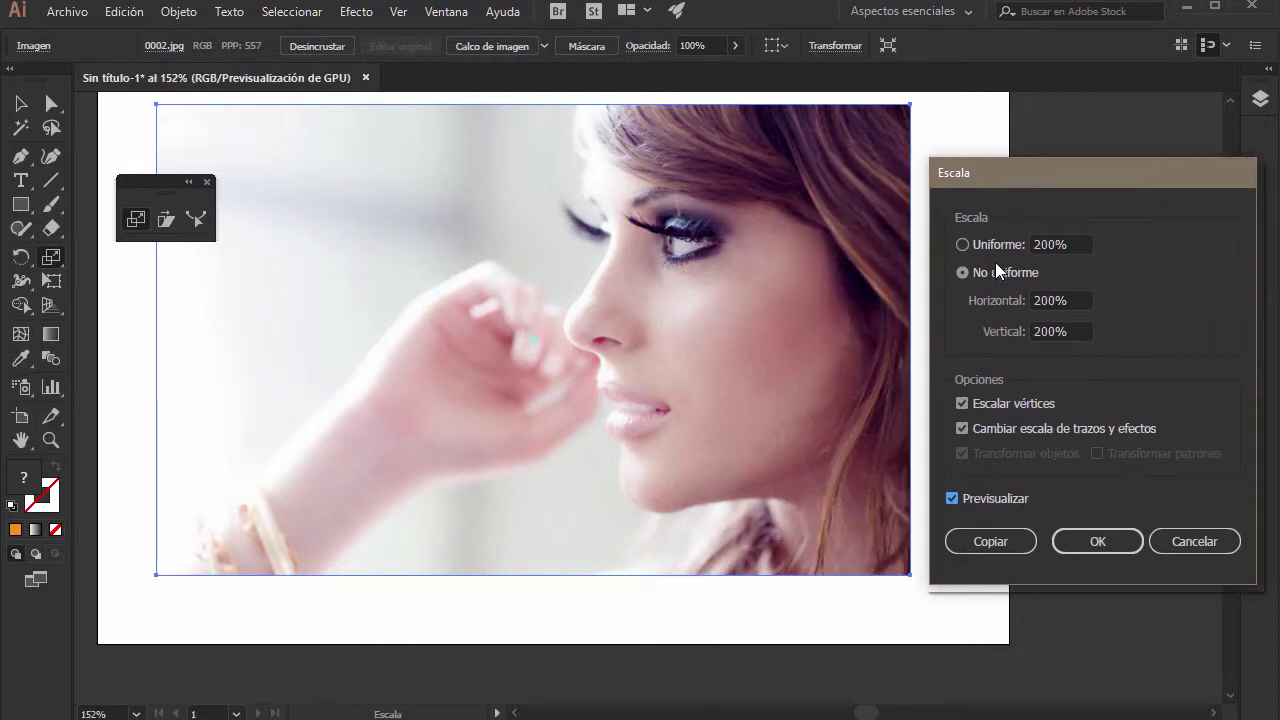
left_click_drag(1082, 332, 1011, 329)
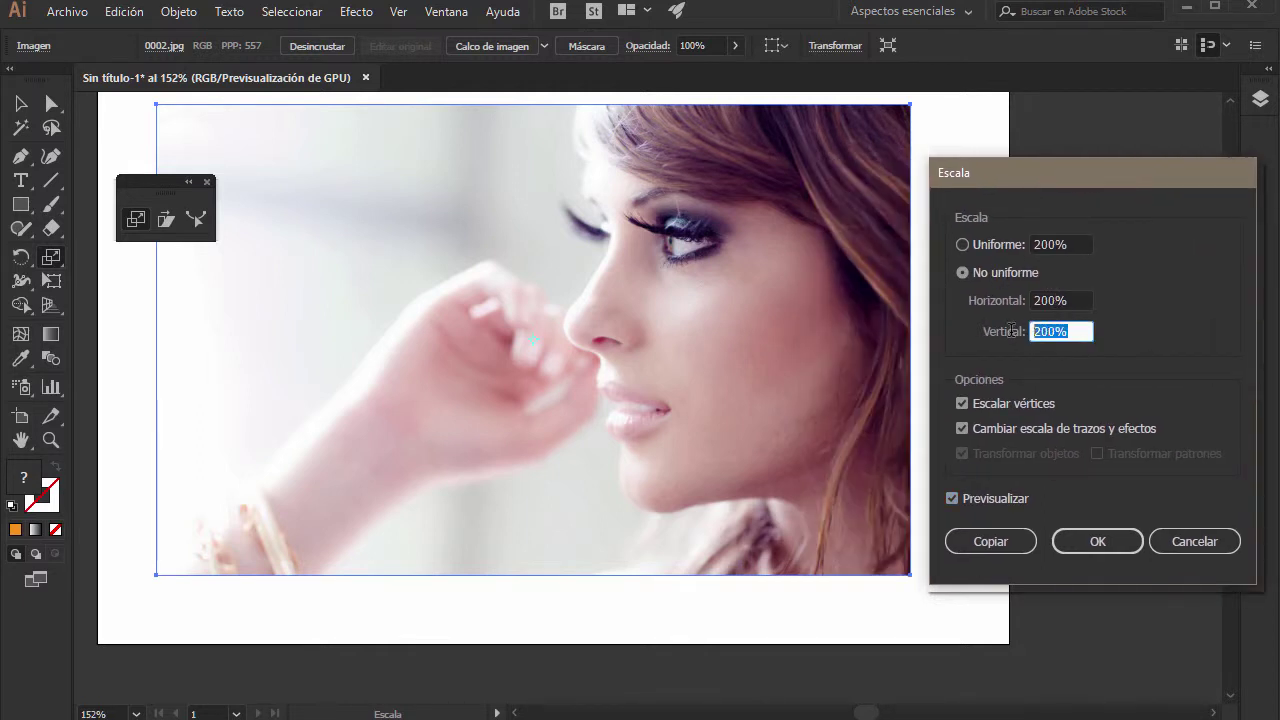
mouse_move(1013, 404)
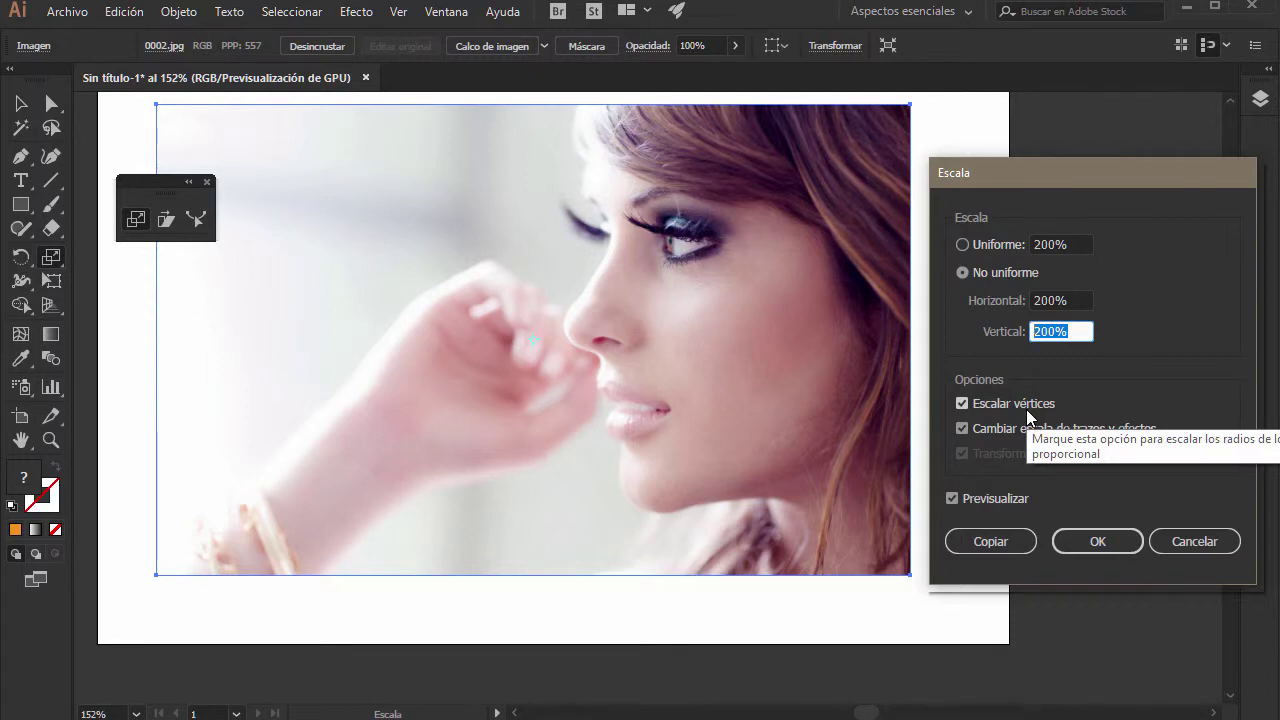
type("50")
key("Tab")
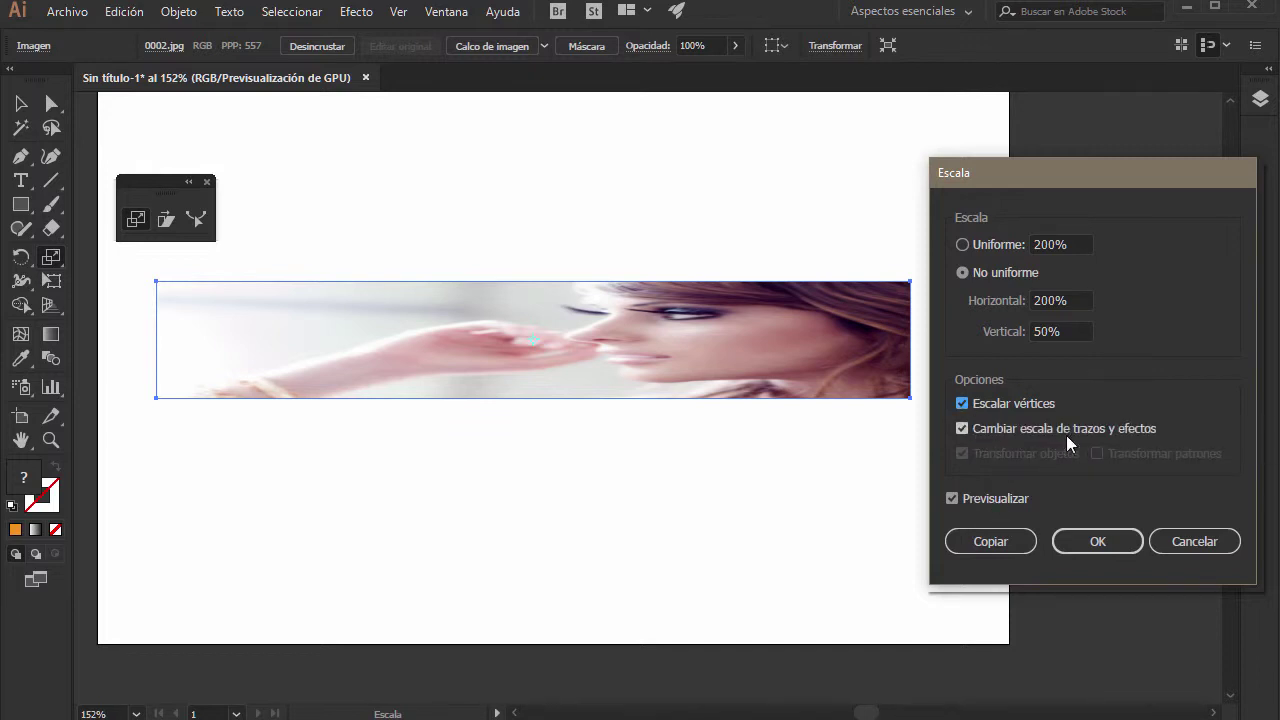
left_click(1175, 543)
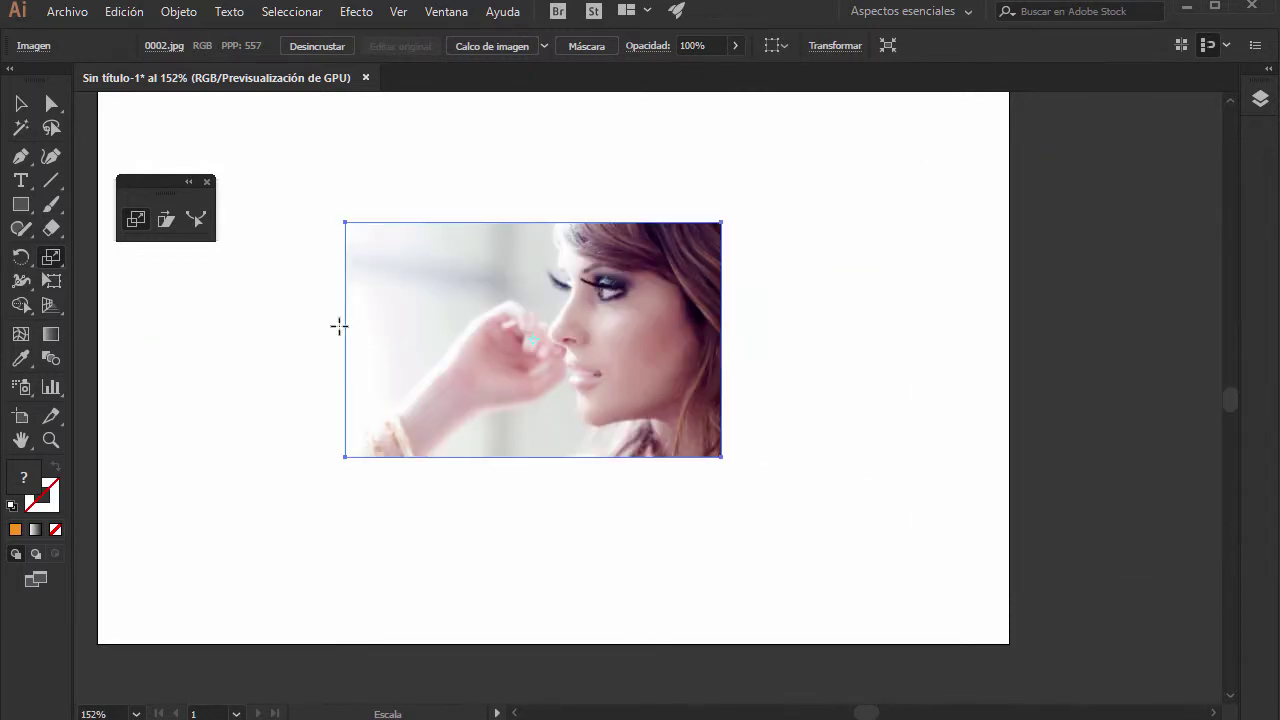
Step: Delete the photo from the artboard
left_click(20, 103)
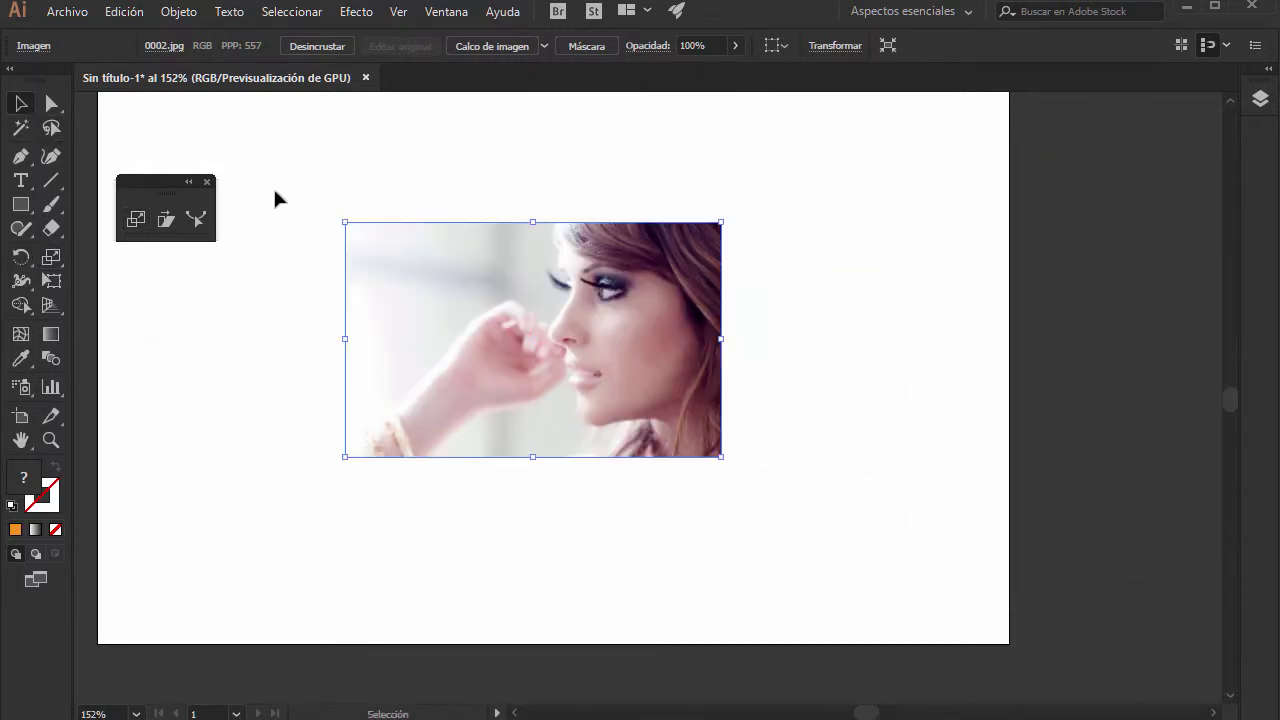
key("Delete")
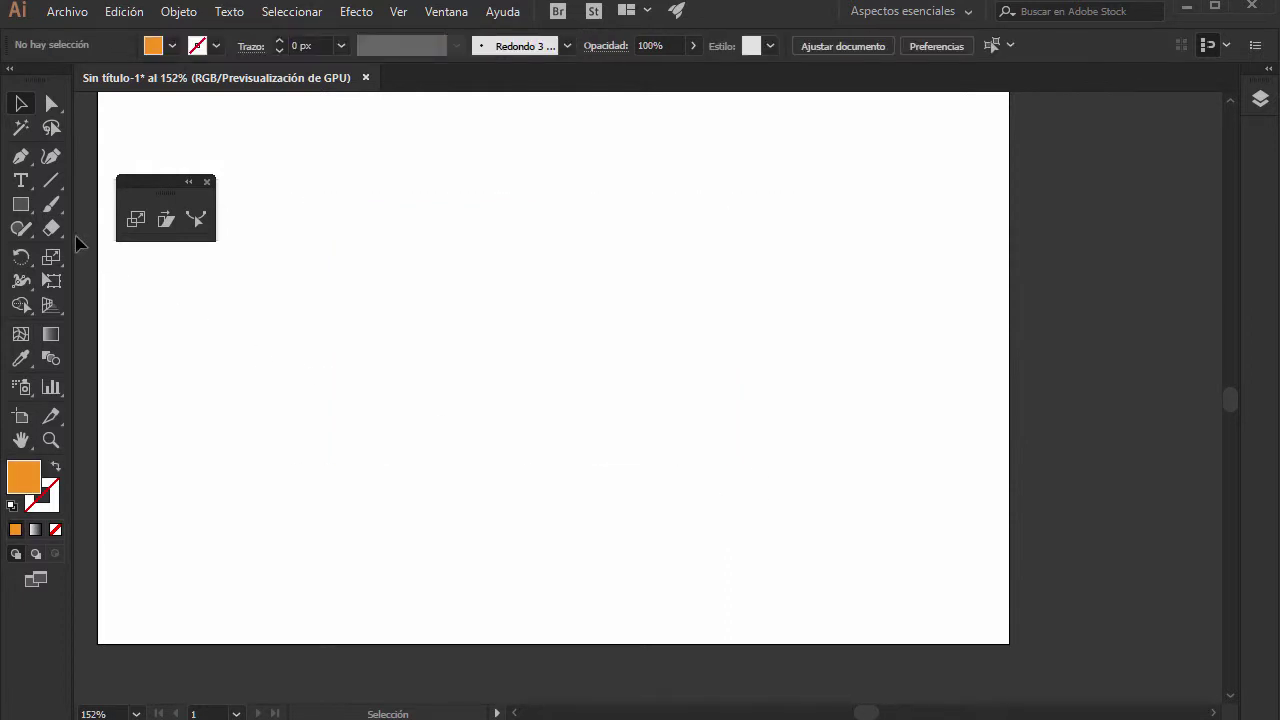
left_click(19, 160)
left_click_drag(19, 165, 338, 190)
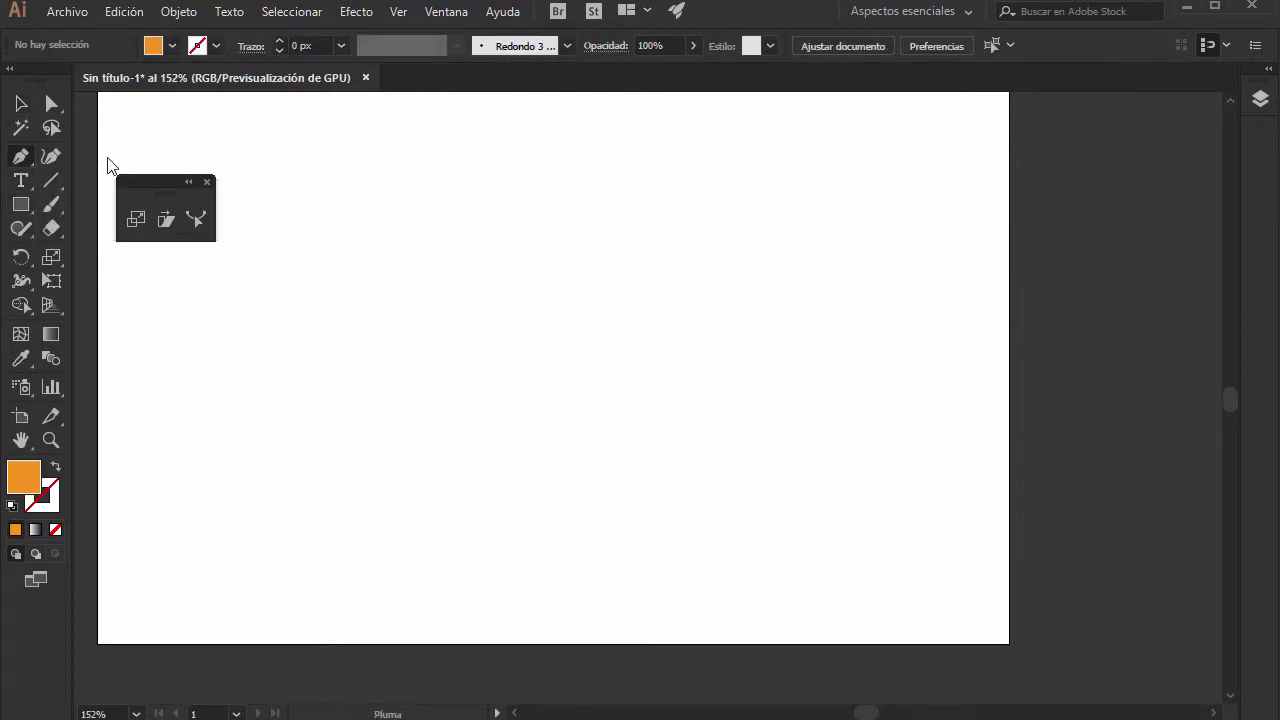
Step: Pen-draw a closed orange four-sided shape with a slightly slanted left edge
left_click(301, 213)
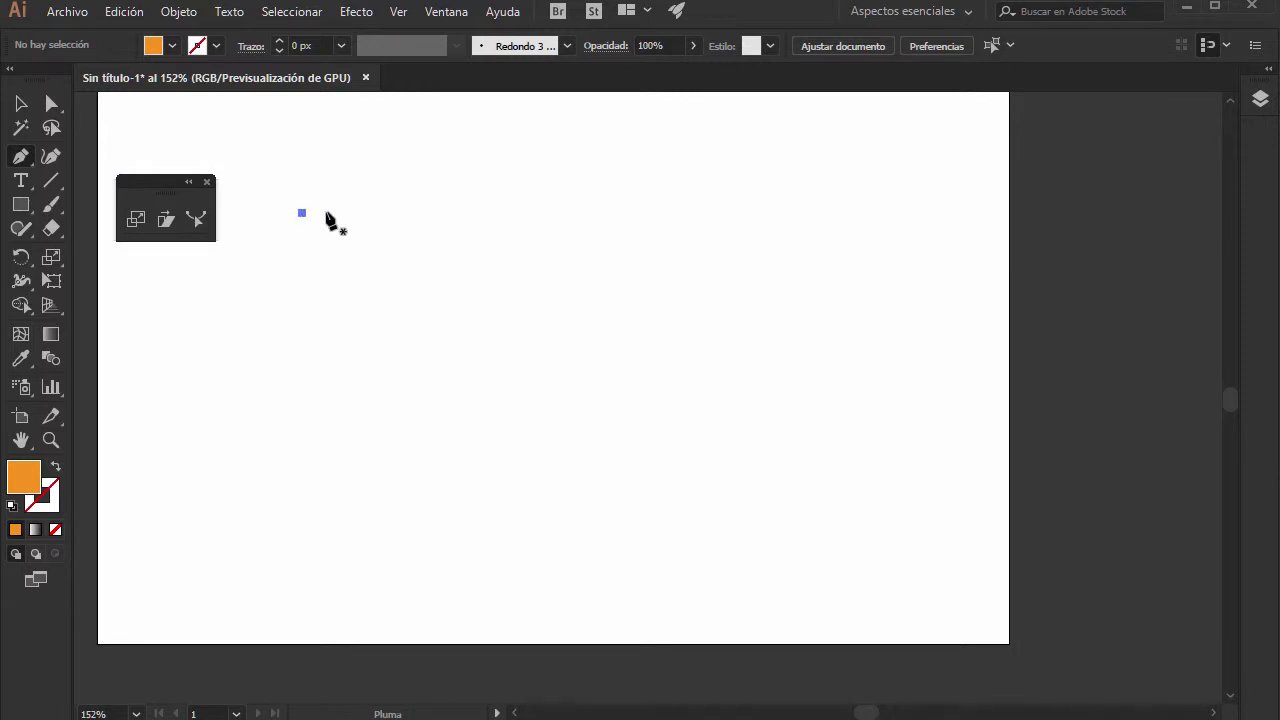
left_click(470, 210)
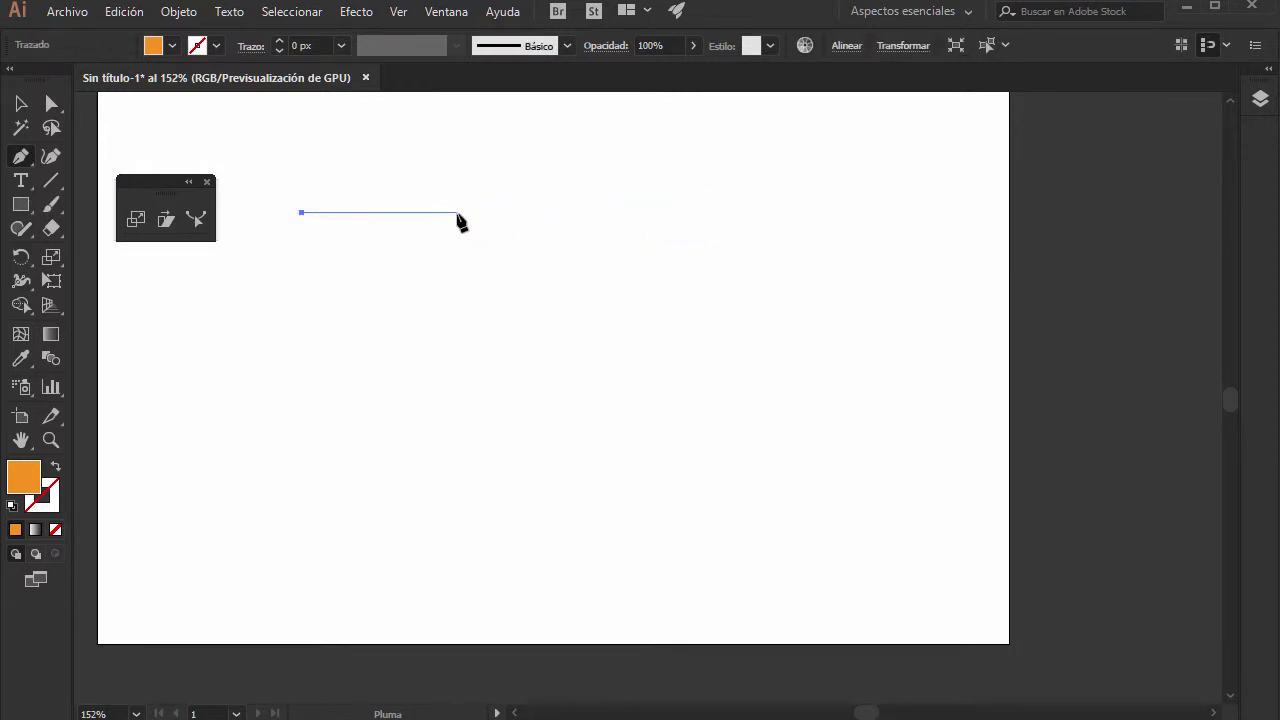
left_click(456, 213)
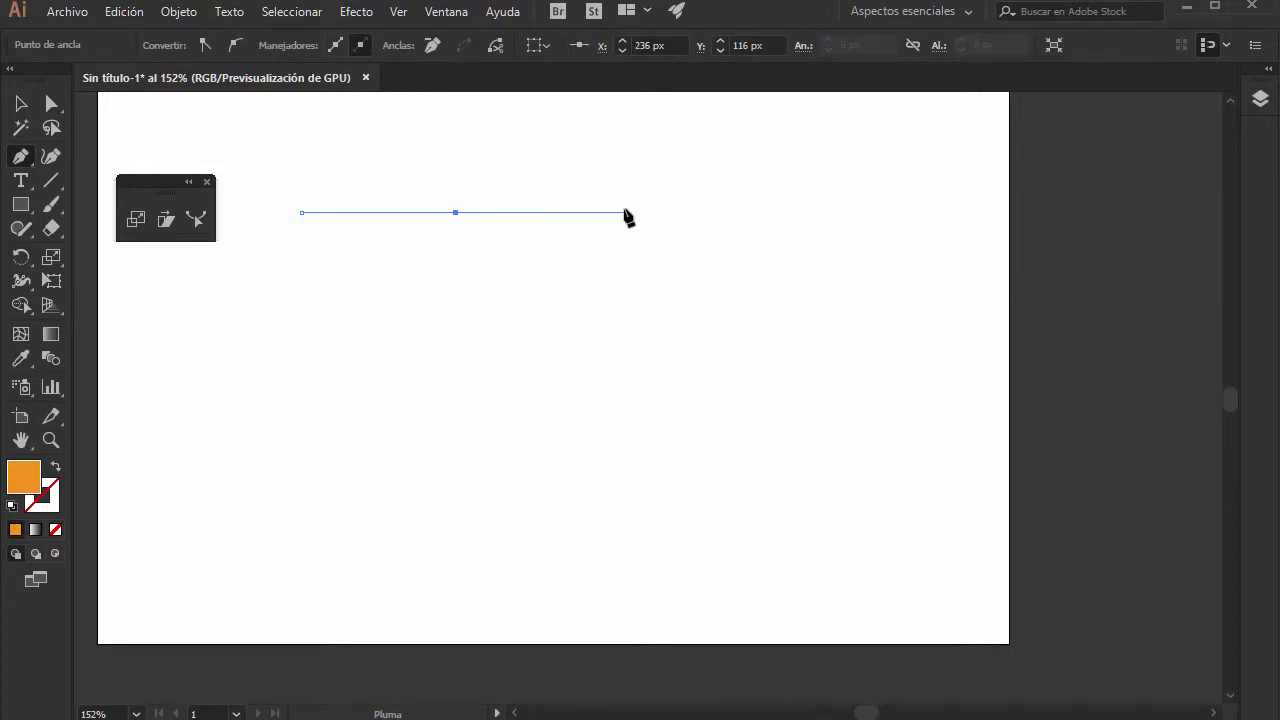
left_click(600, 212)
left_click(768, 212)
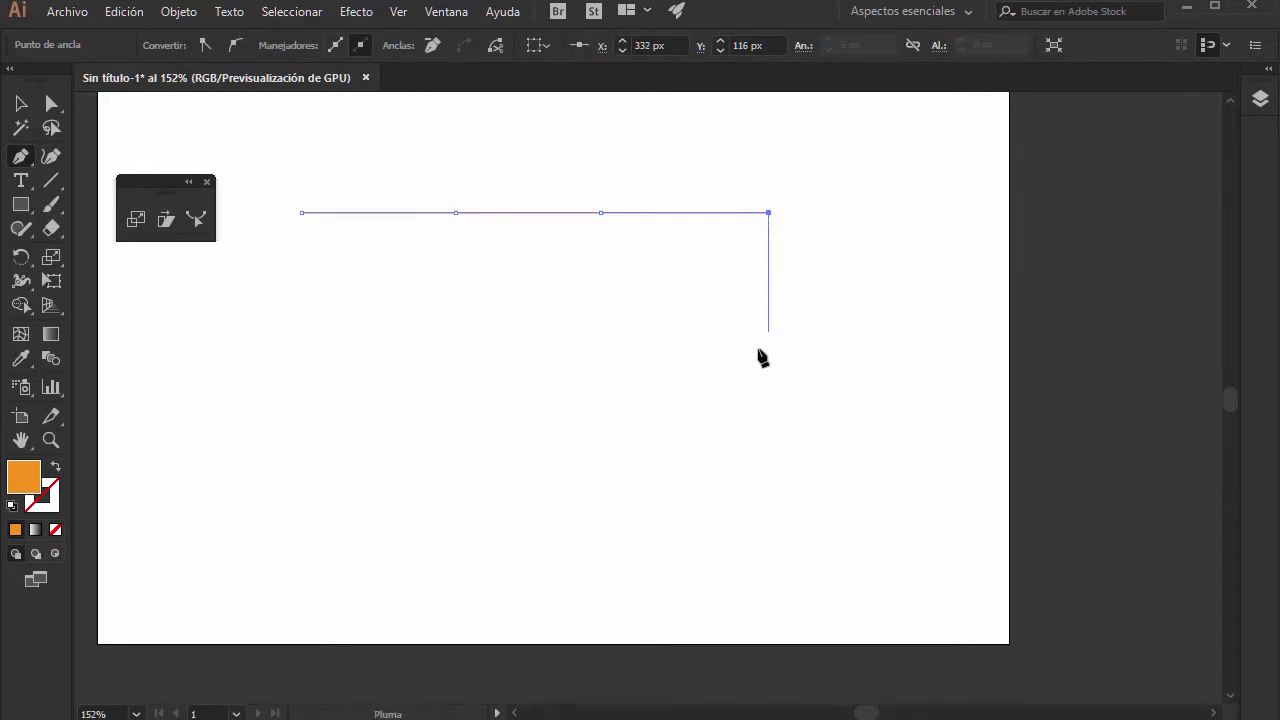
left_click(768, 297)
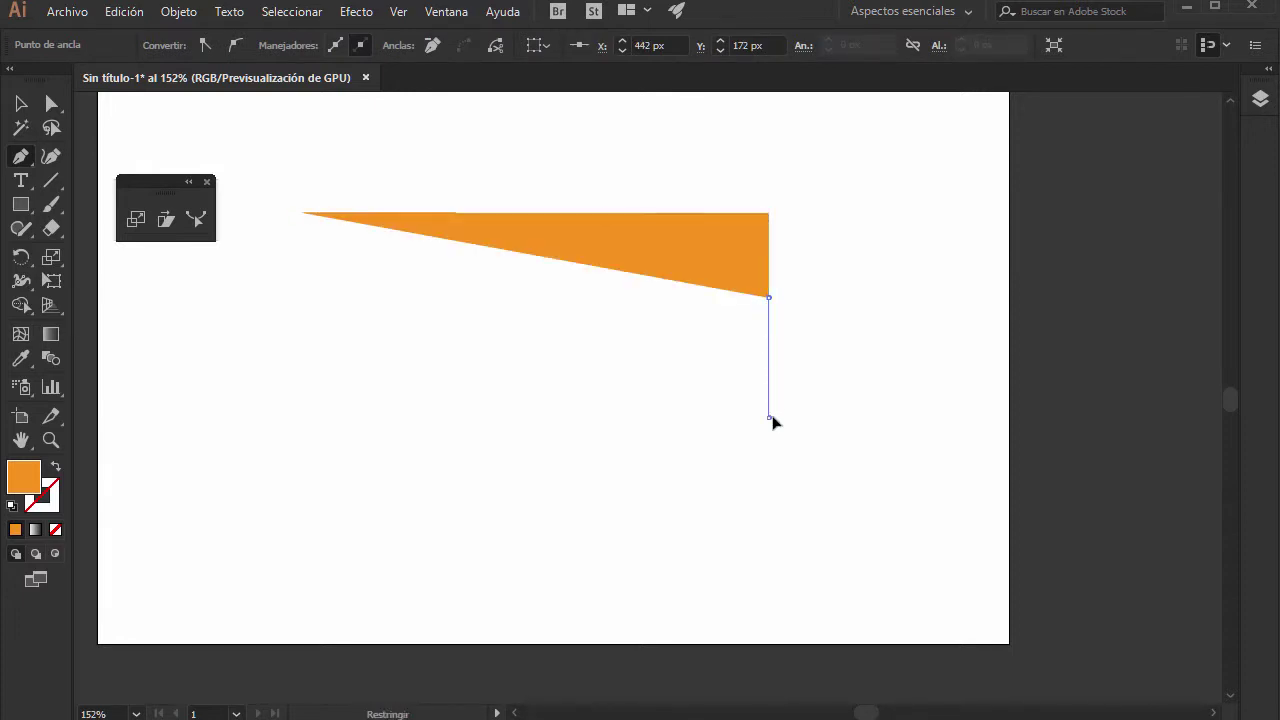
left_click(769, 418)
left_click(635, 417)
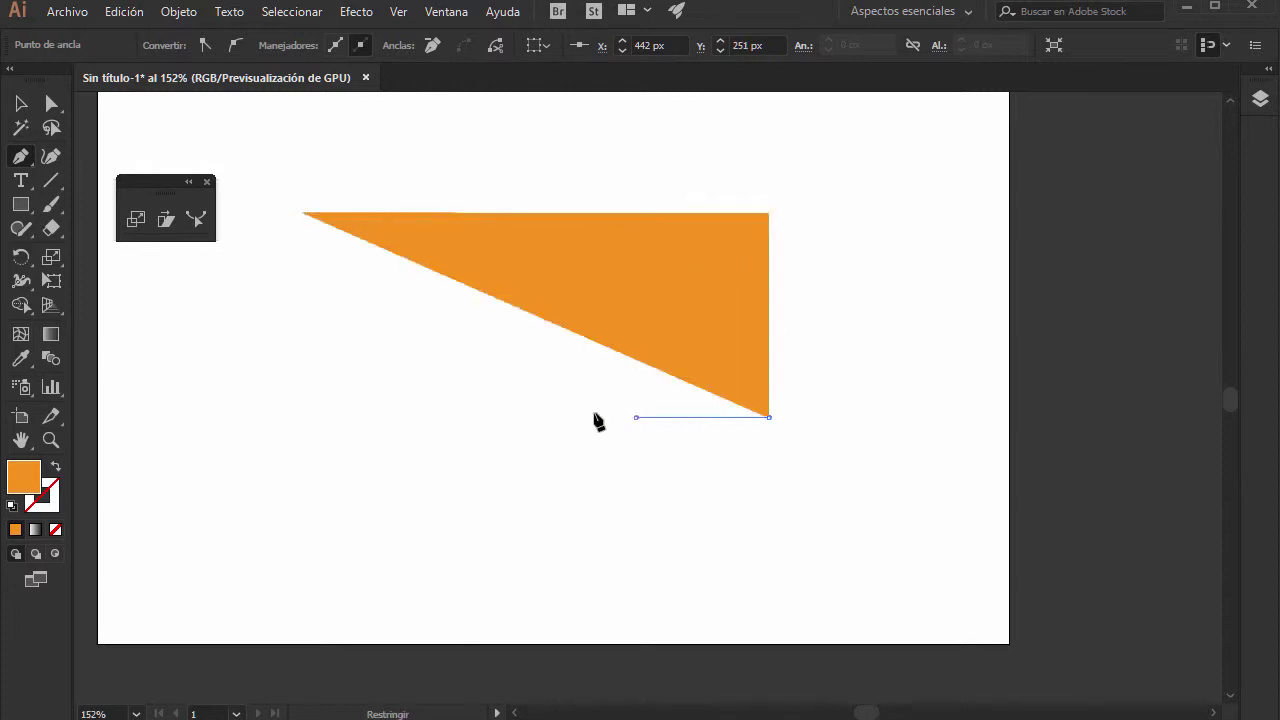
left_click(531, 417)
left_click(418, 417)
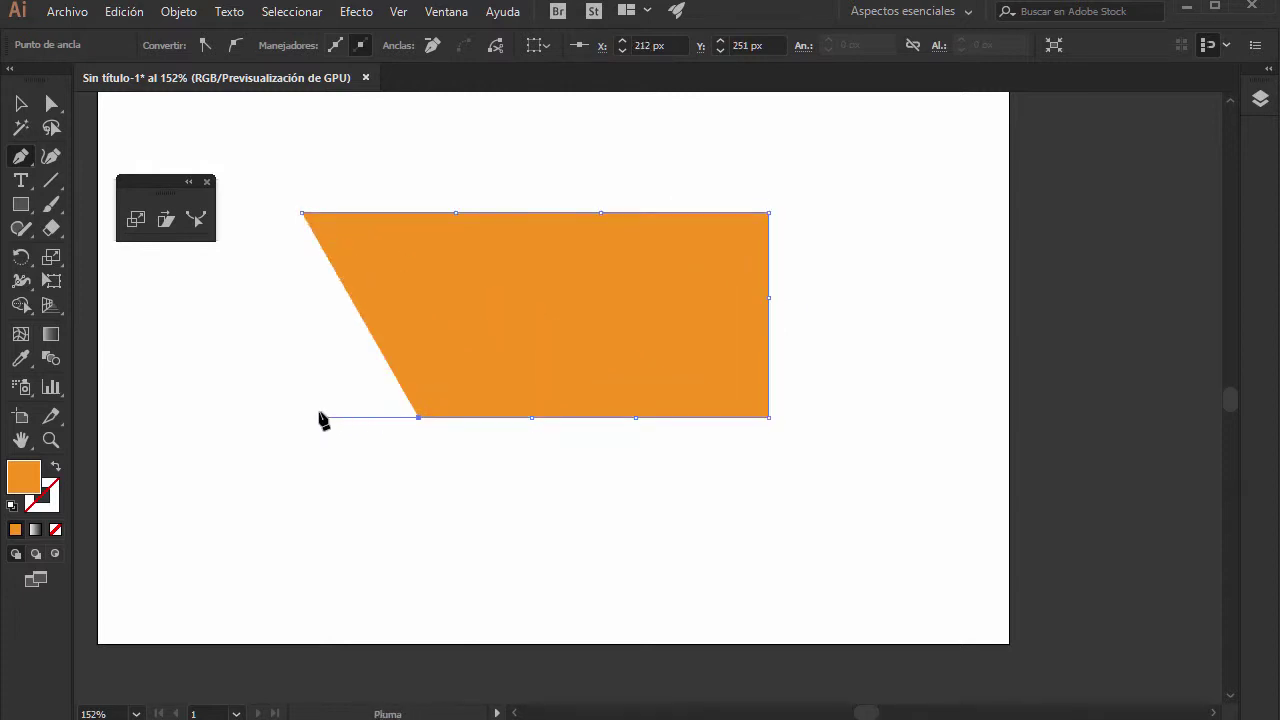
left_click(318, 417)
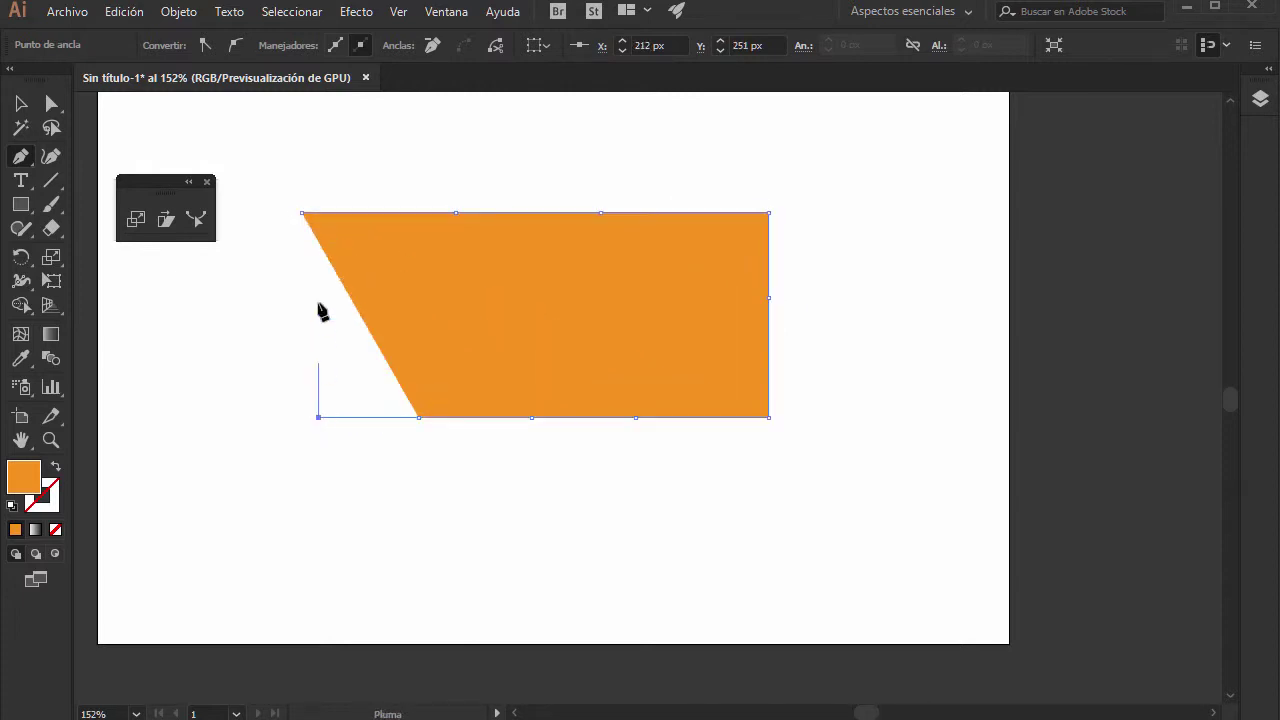
left_click(302, 214)
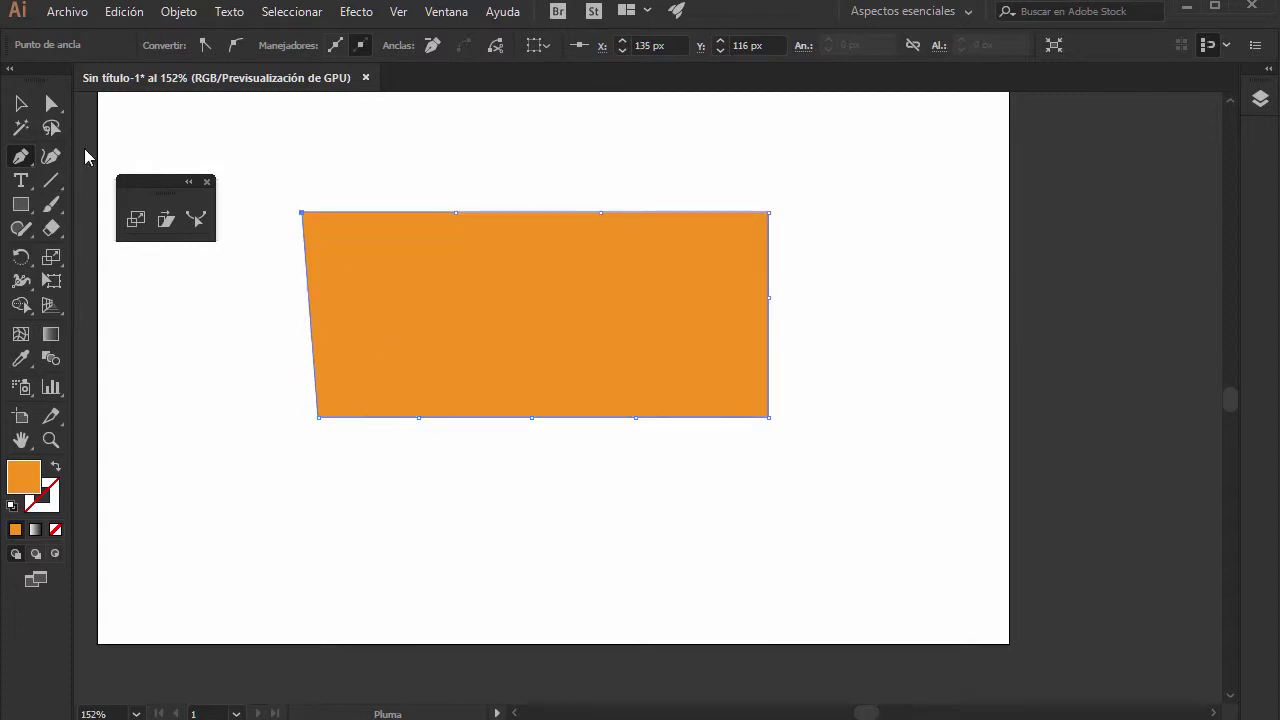
left_click(20, 103)
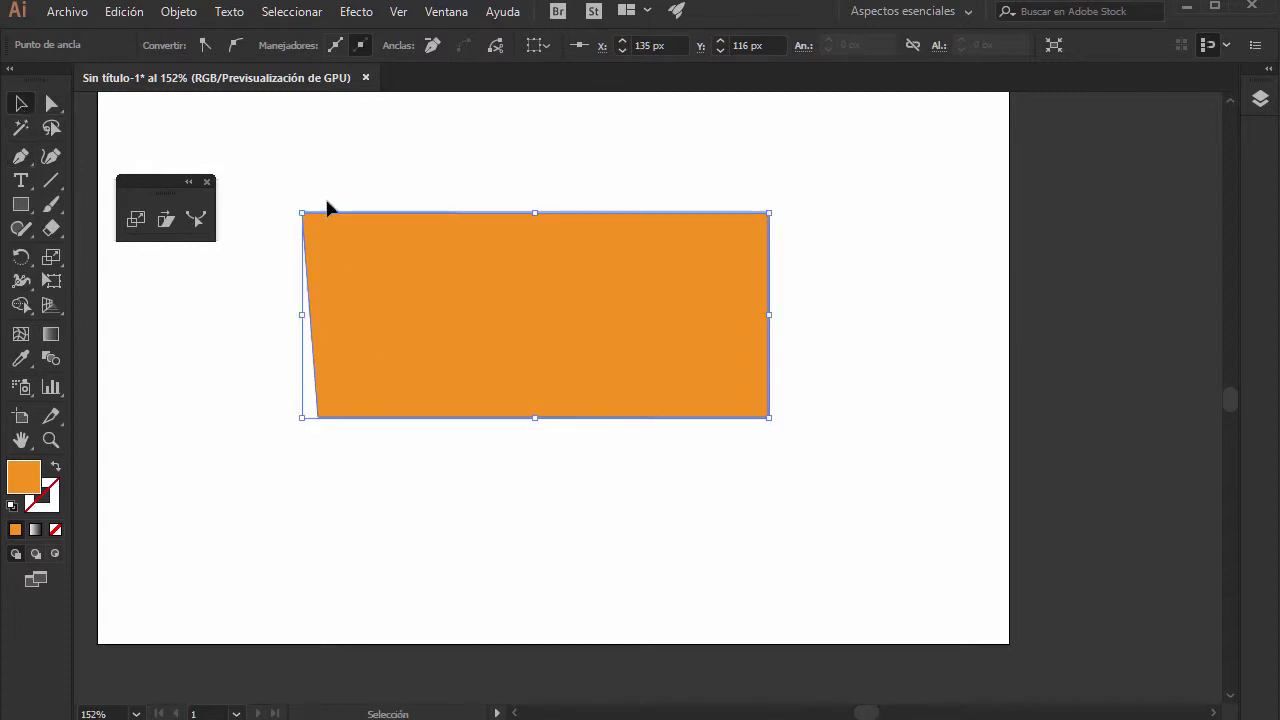
Step: Select the orange shape and give it a black outline 10 px thick
left_click(788, 455)
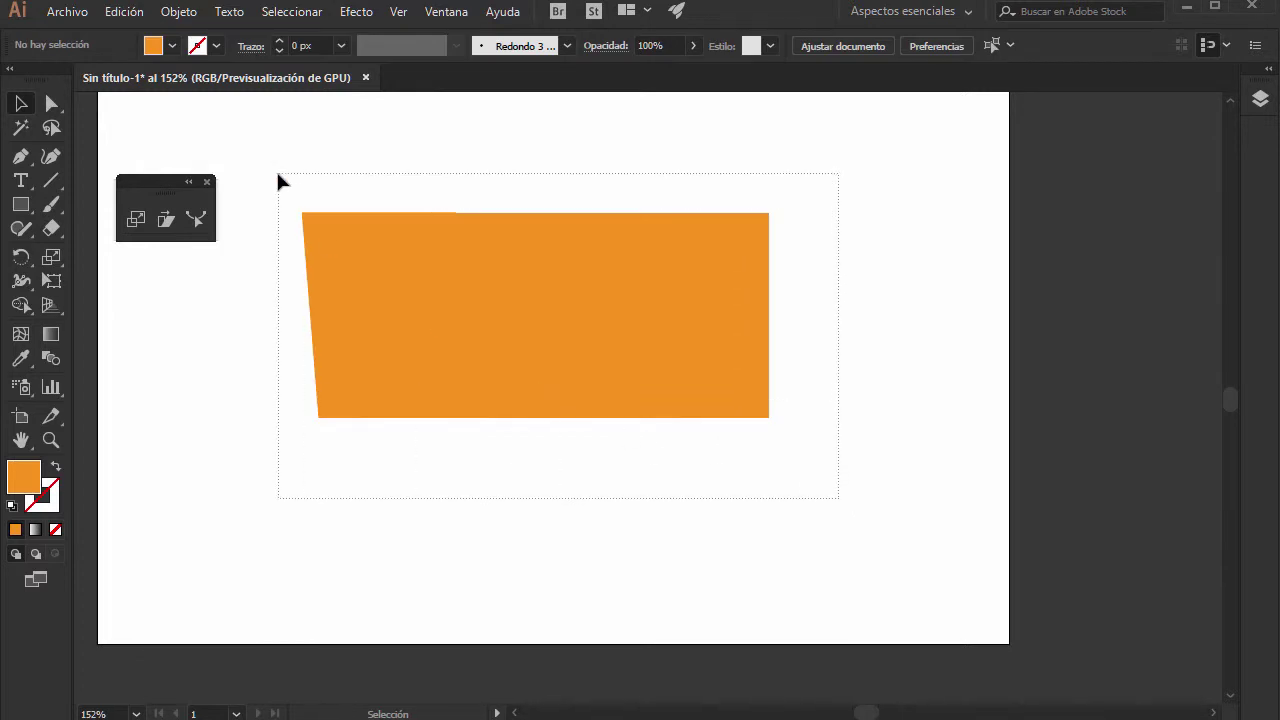
left_click_drag(838, 498, 278, 174)
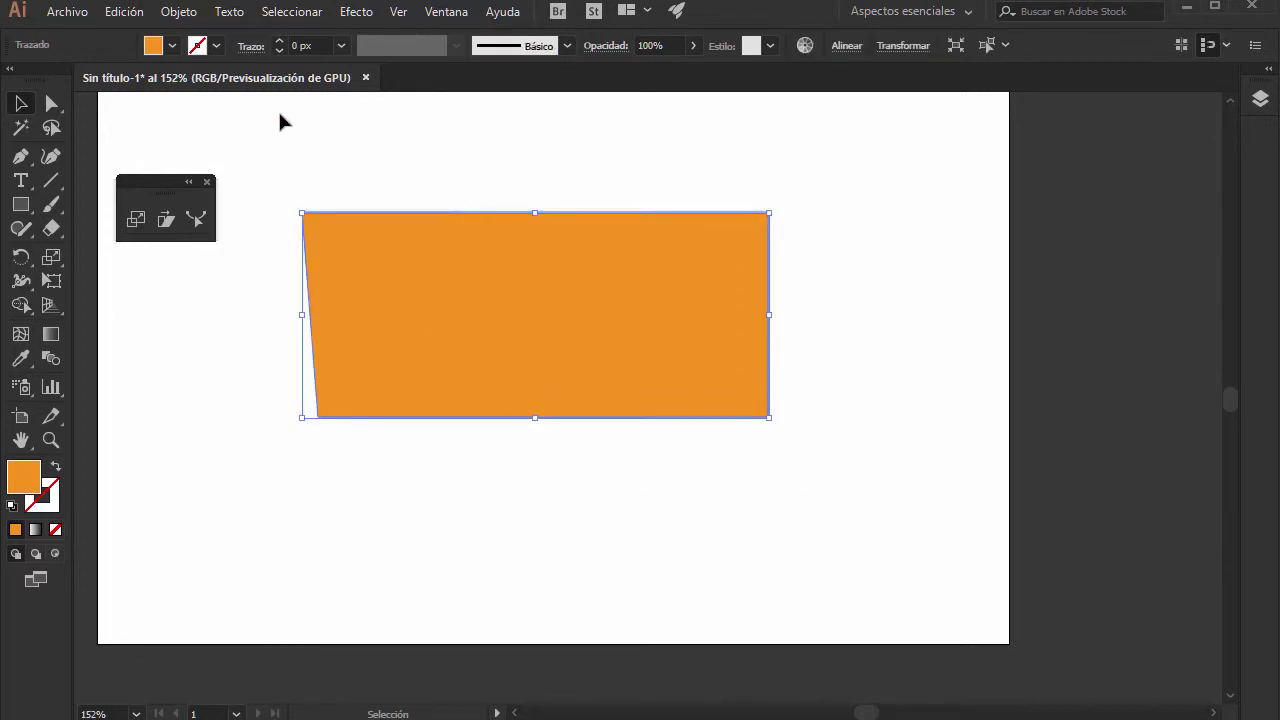
left_click(277, 41)
left_click(277, 41)
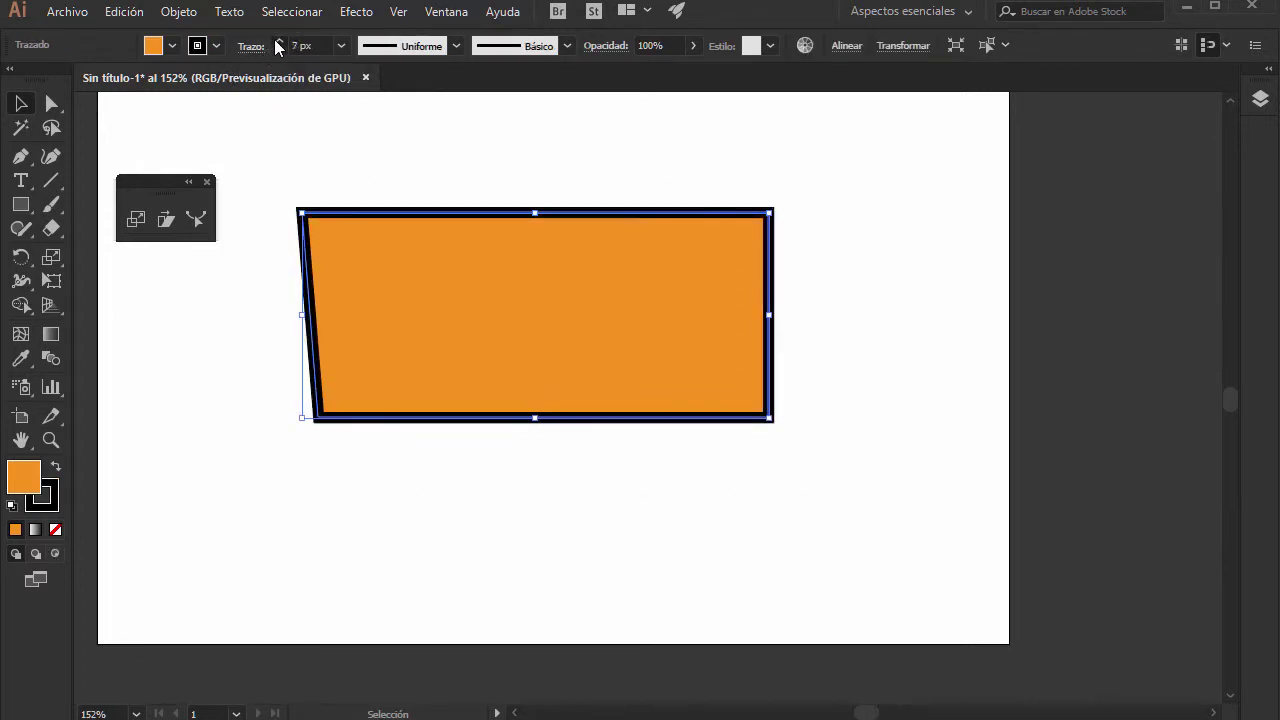
left_click(277, 41)
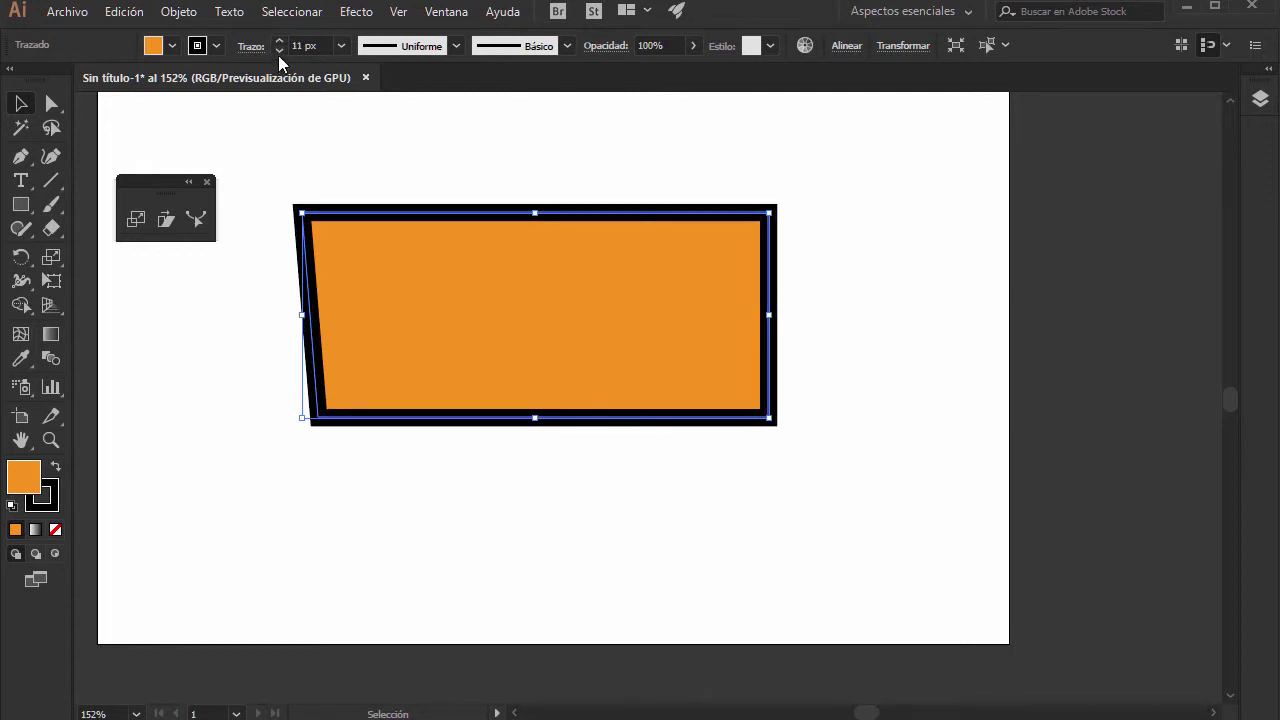
left_click(277, 51)
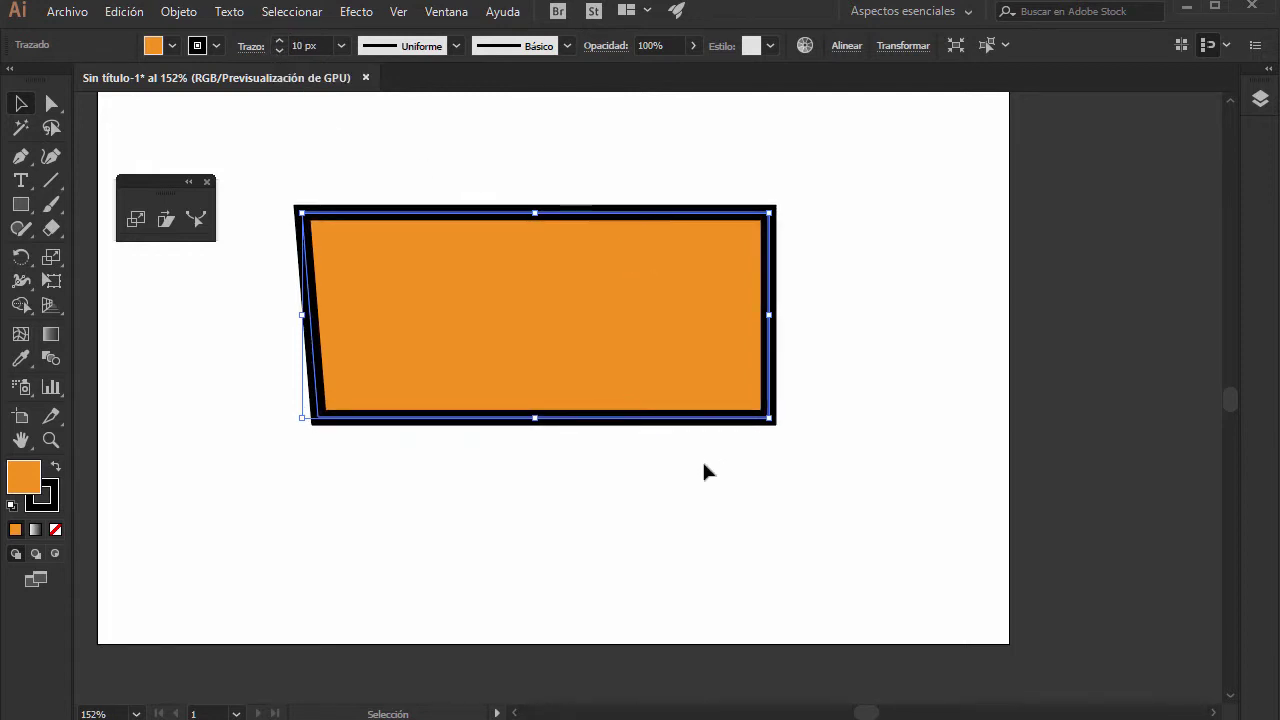
left_click(357, 12)
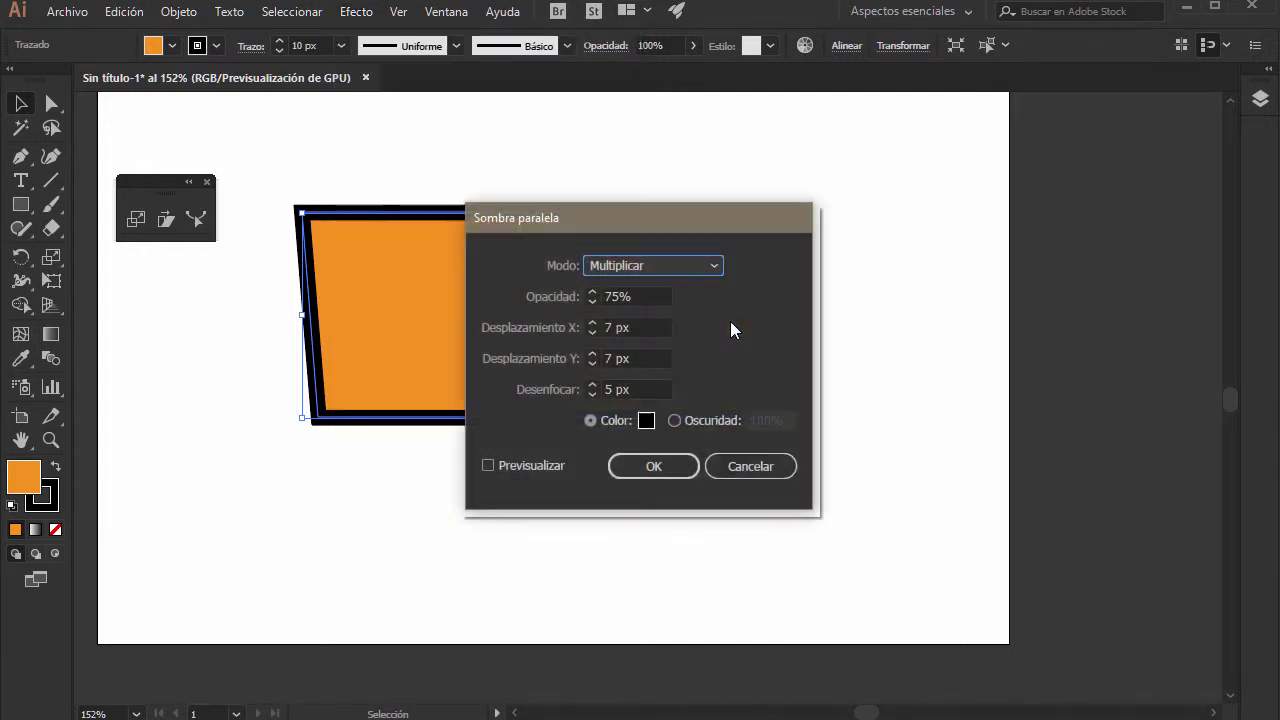
Step: Preview the drop shadow and raise its opacity to 90%
left_click_drag(666, 229, 1012, 229)
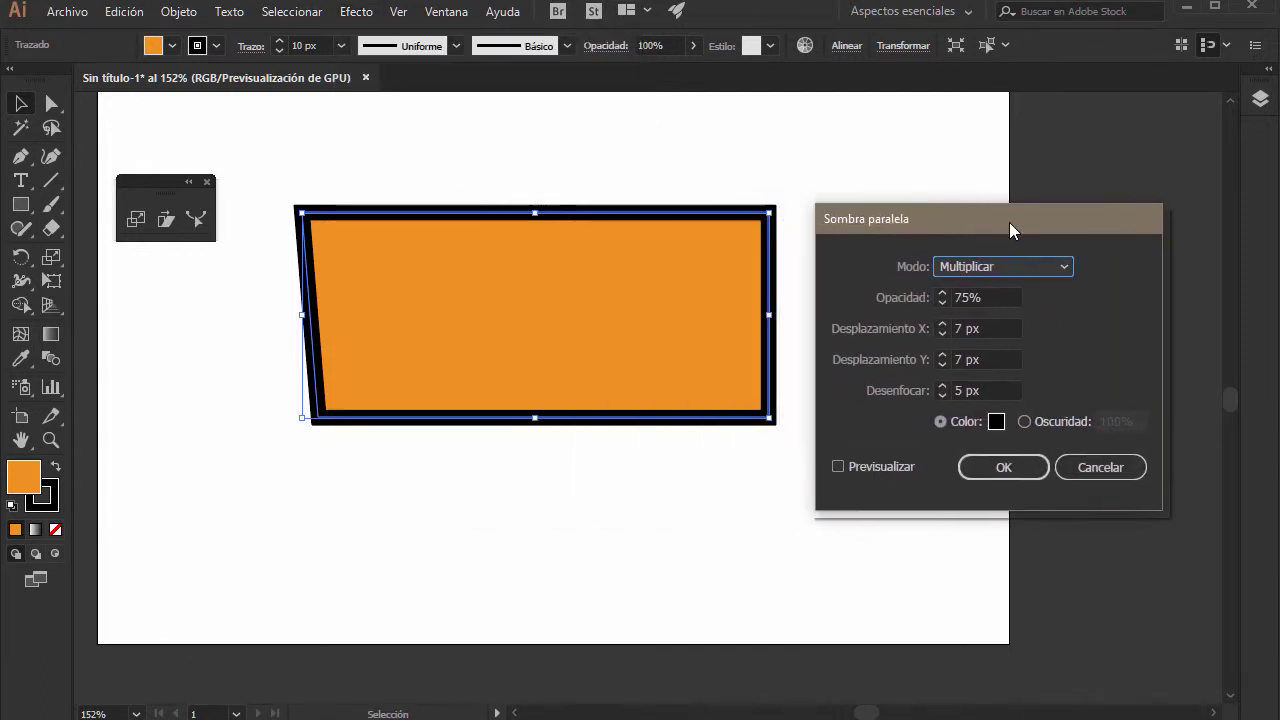
left_click(838, 467)
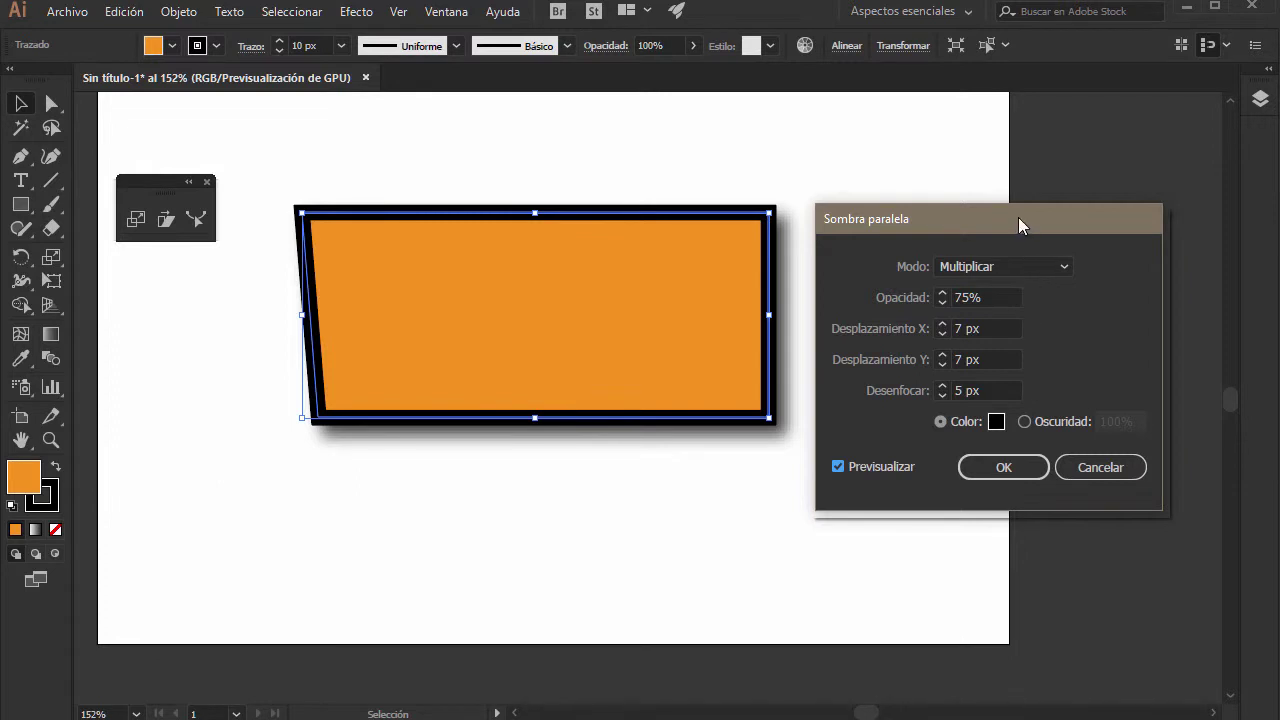
left_click_drag(1020, 222, 1052, 225)
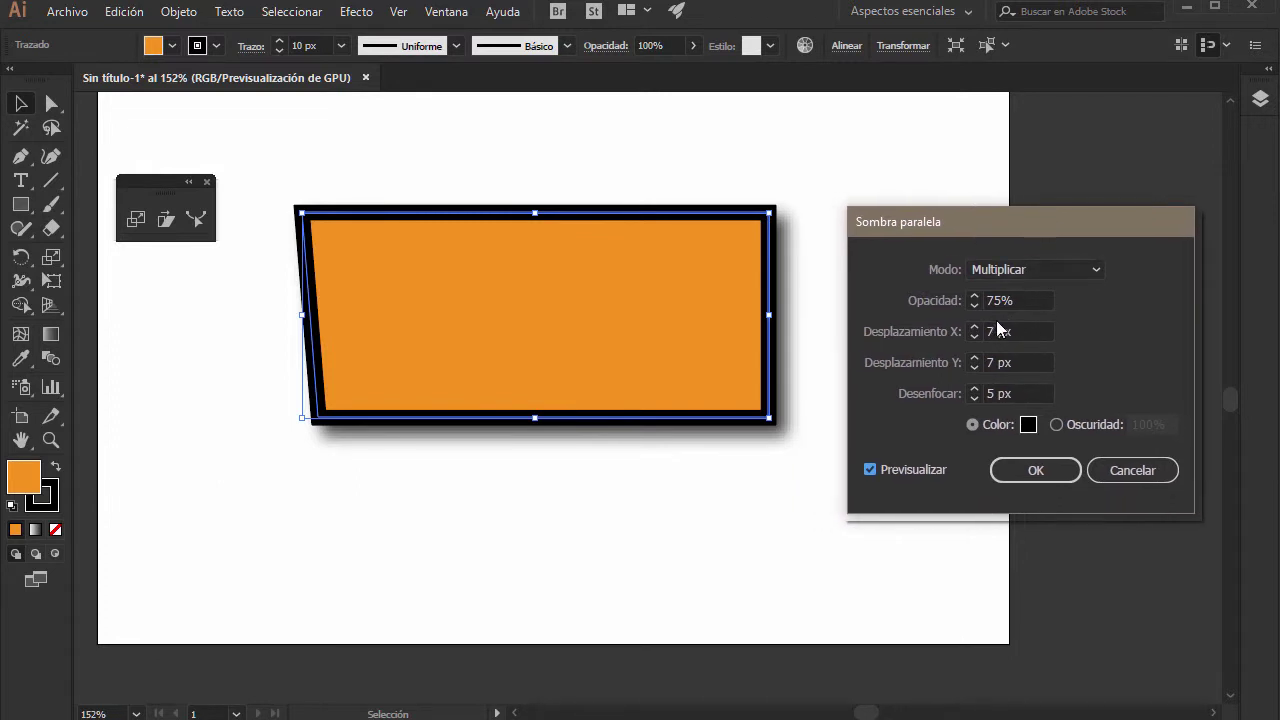
left_click(975, 296)
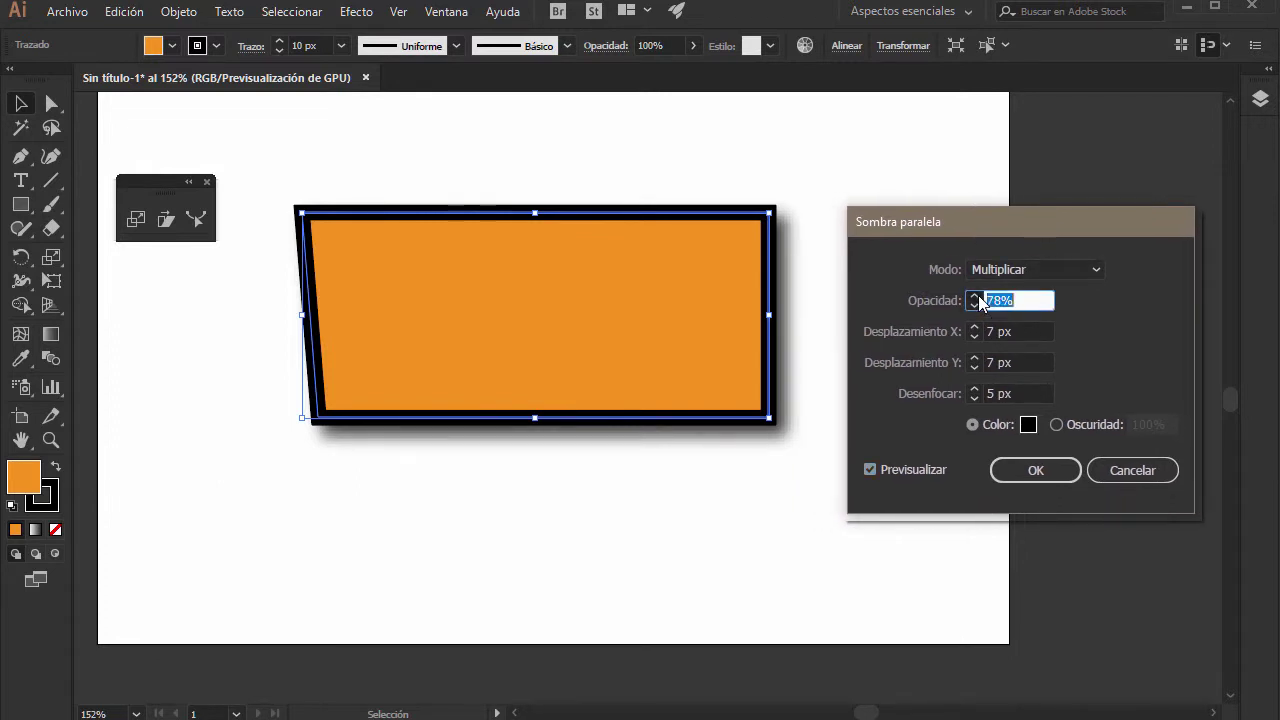
left_click(978, 298)
left_click(978, 298)
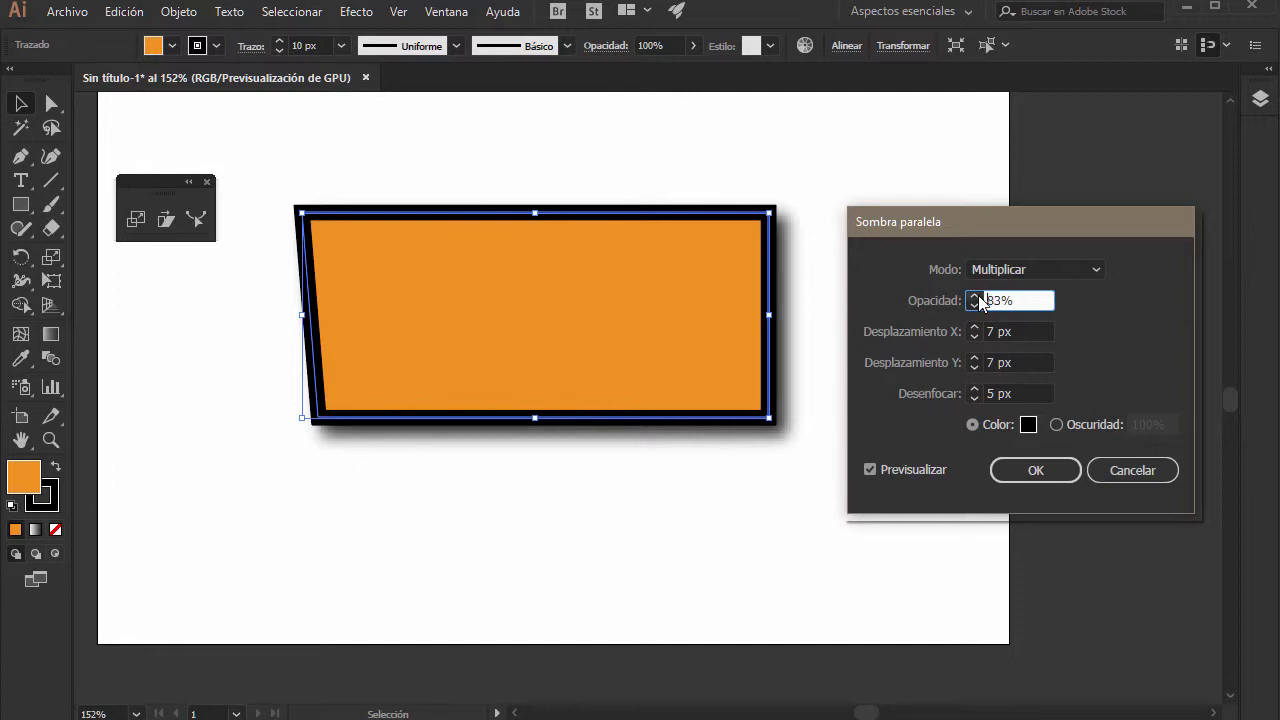
left_click(978, 298)
left_click(978, 298)
left_click(978, 298)
left_click(978, 298)
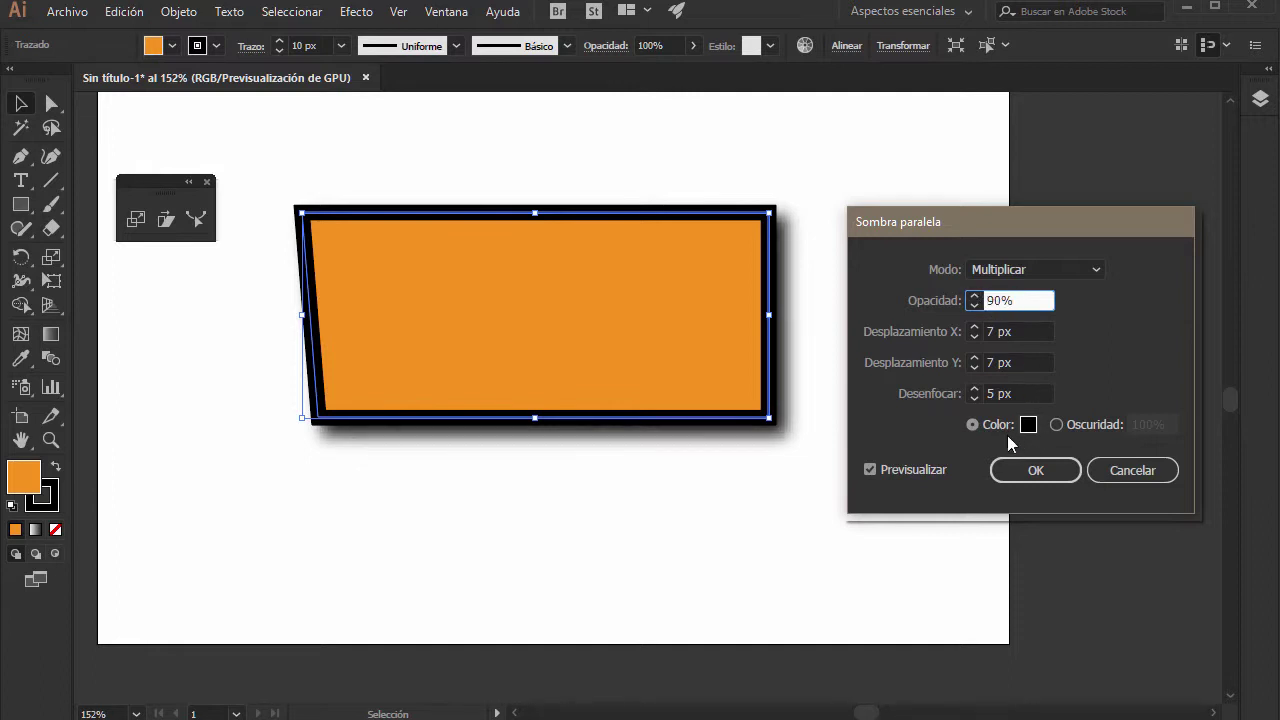
Step: Set the shadow's X and Y offsets to 12 px and apply it
left_click(975, 328)
left_click(975, 328)
left_click(975, 328)
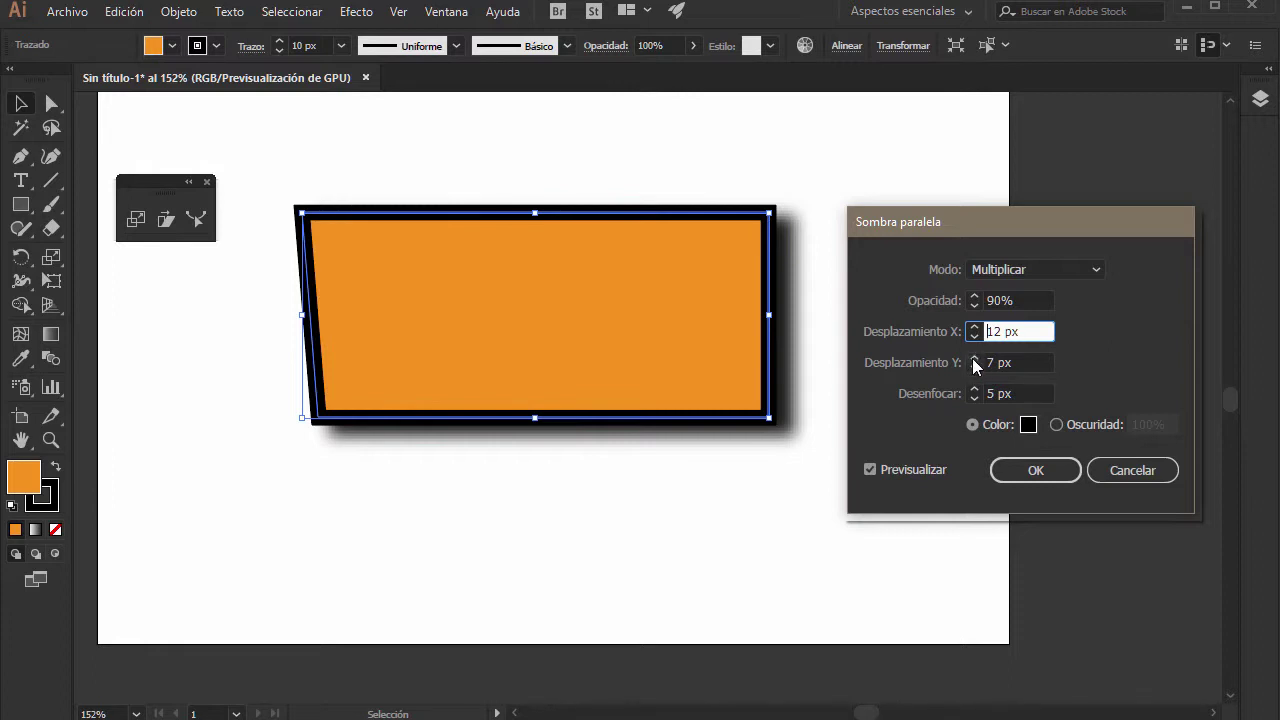
left_click(975, 364)
left_click(974, 359)
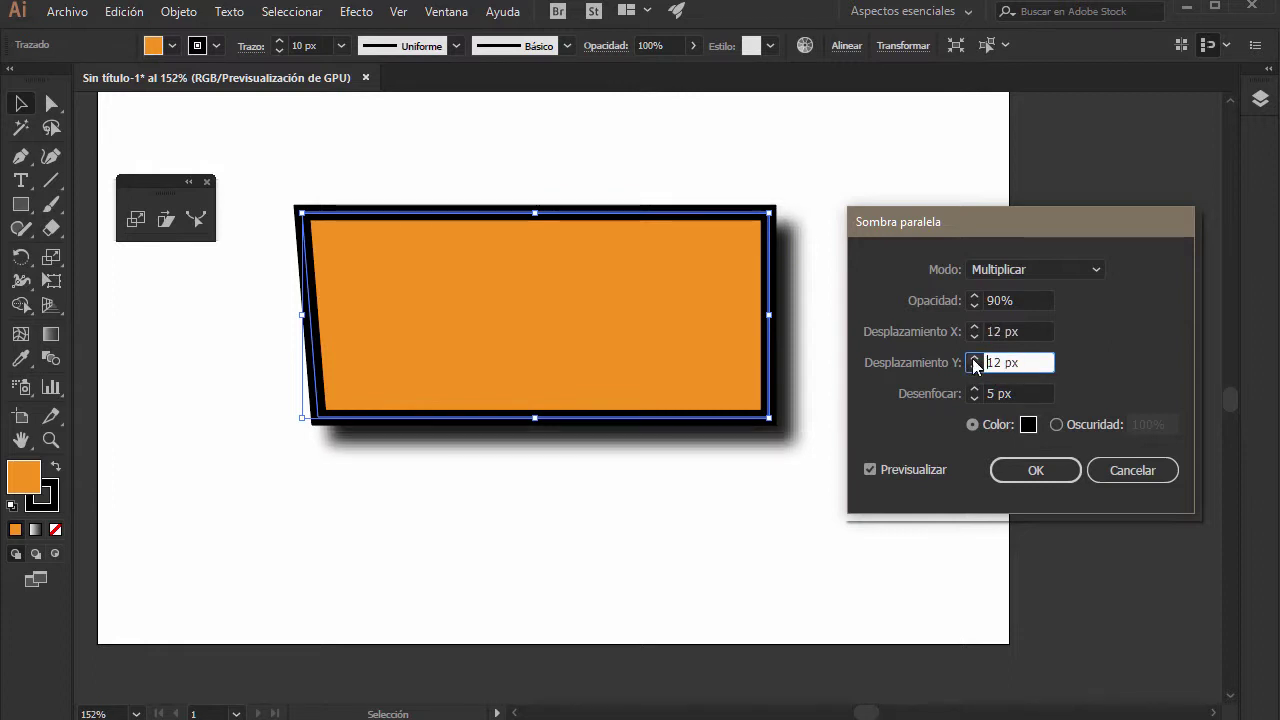
left_click(1036, 470)
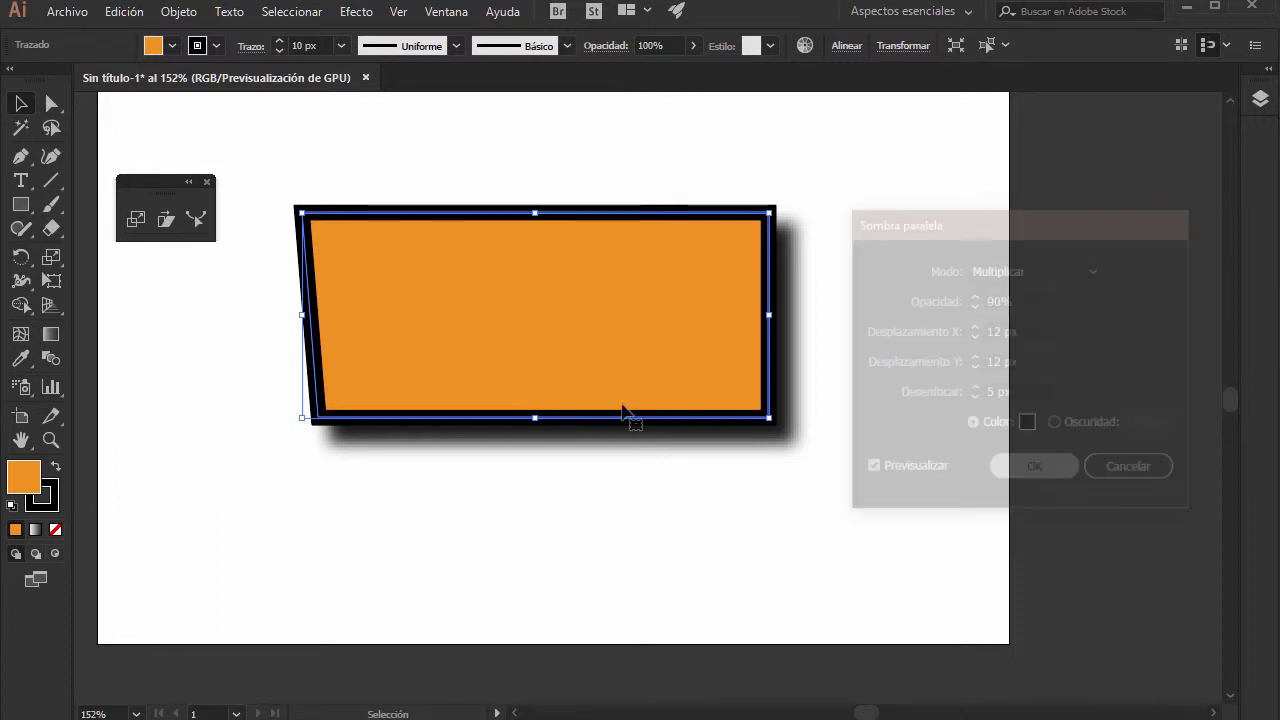
Step: Set the orange shape's Scale dialog to 200% uniform with strokes and effects scaling
double_click(137, 220)
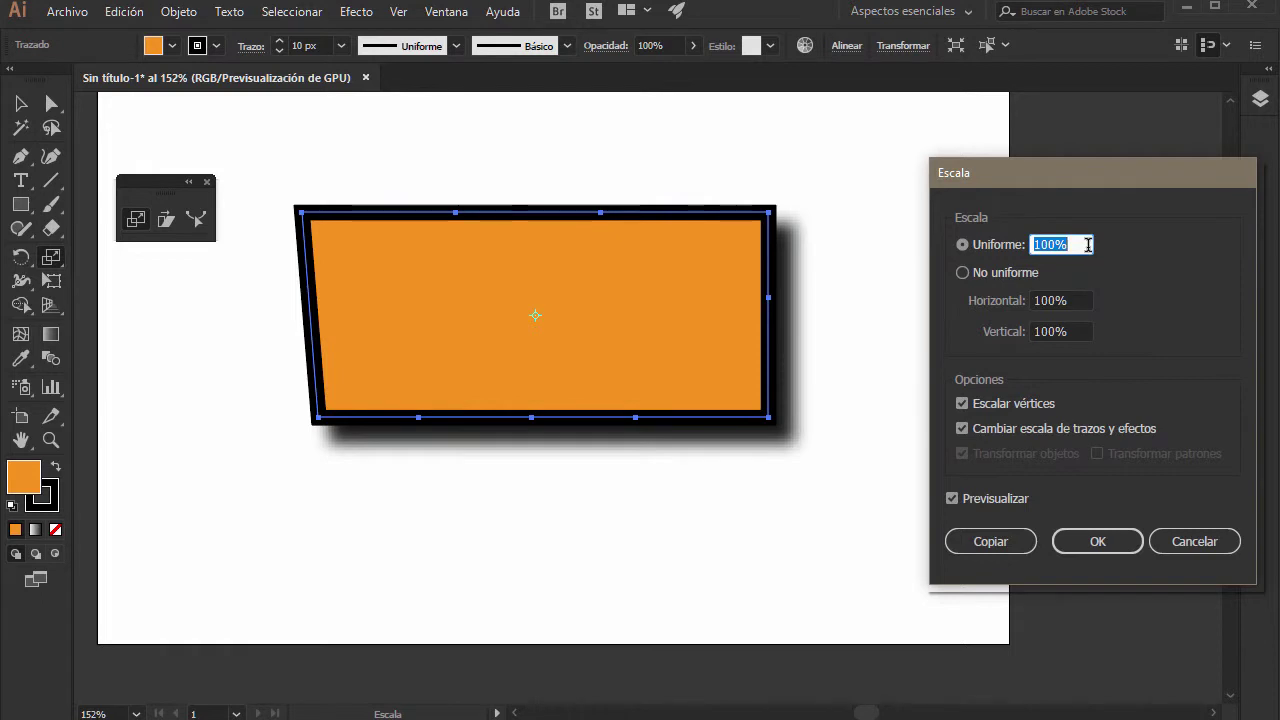
left_click(1084, 246)
left_click_drag(1084, 246, 1032, 246)
type("200")
key("Tab")
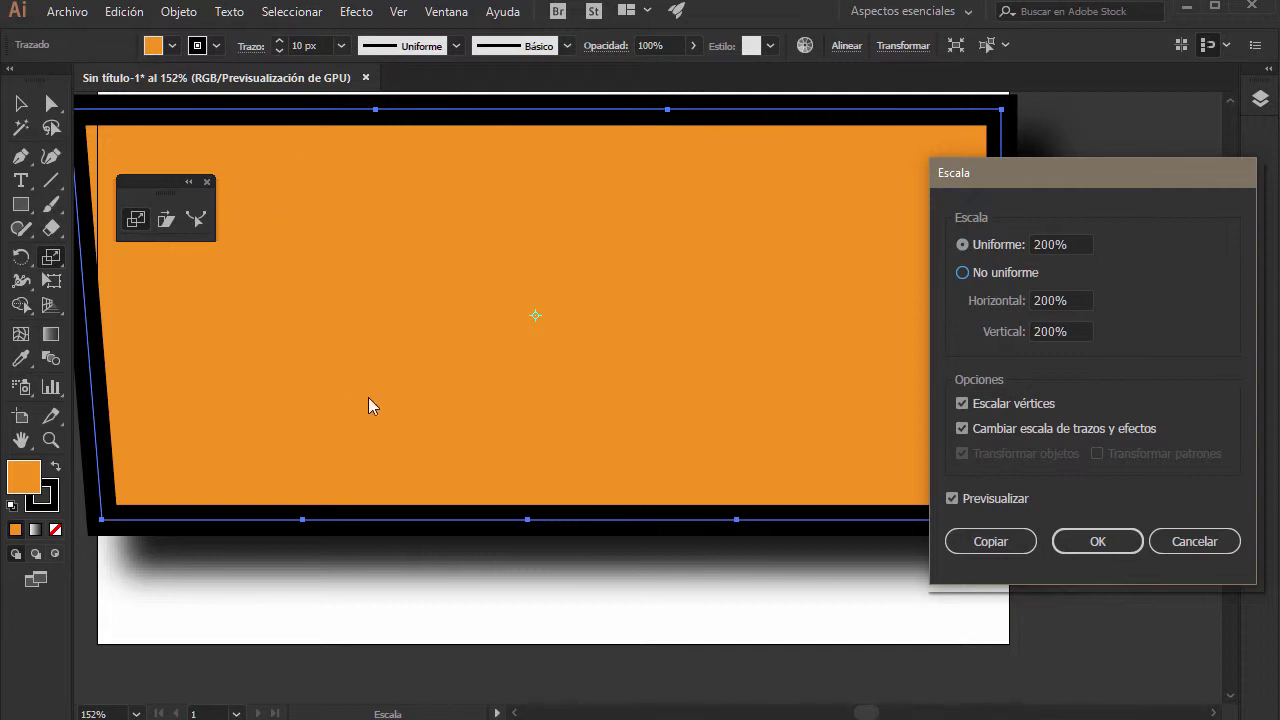
left_click(962, 429)
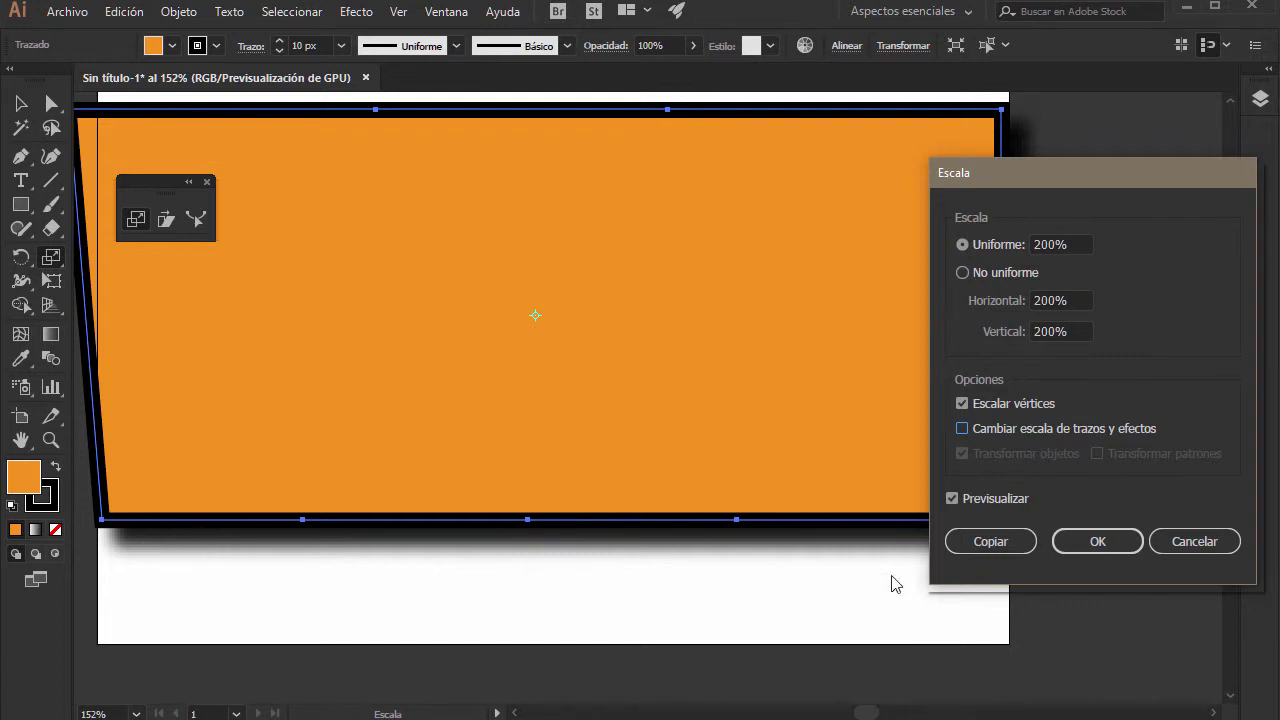
left_click(961, 428)
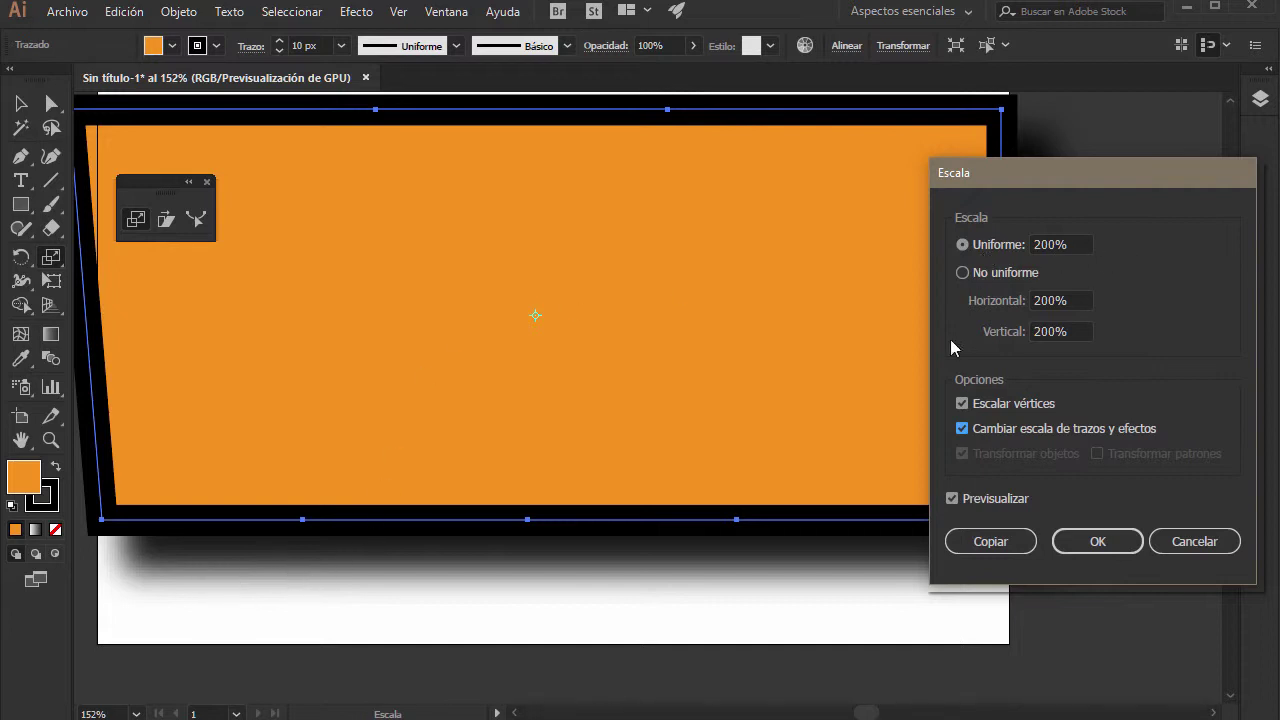
left_click(952, 498)
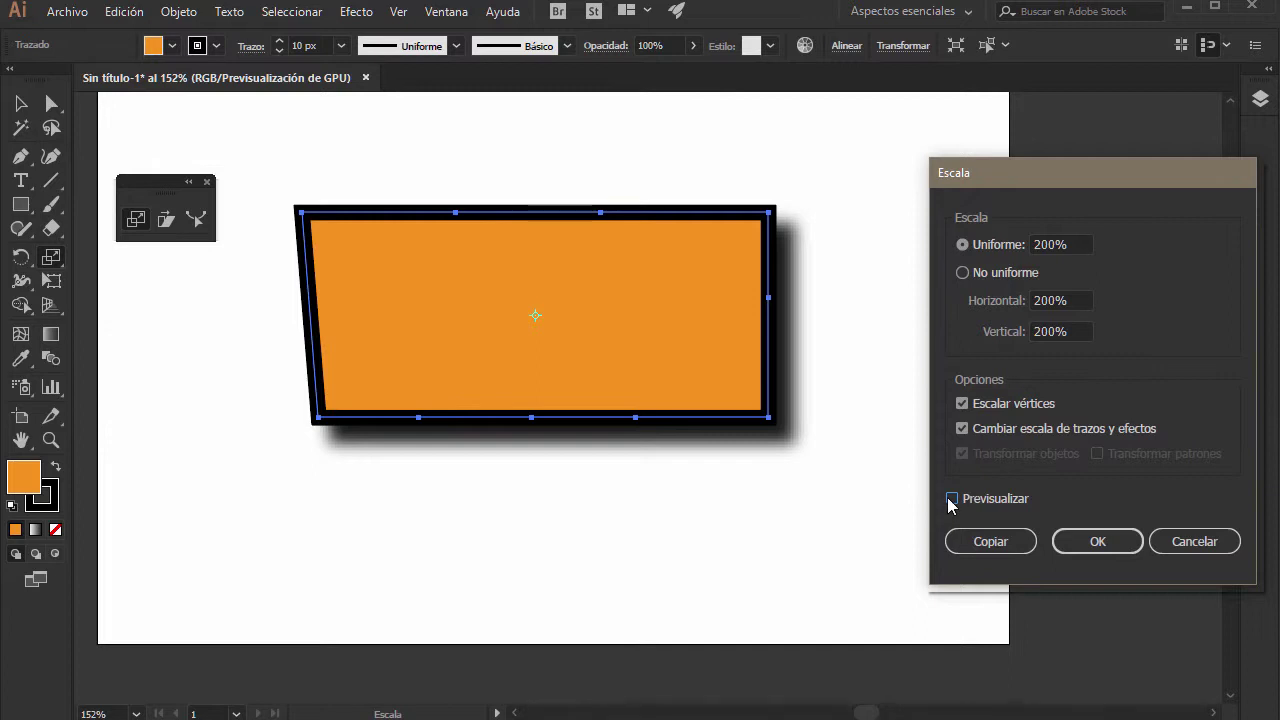
Step: Compare previews with stroke, effect and corner scaling toggled, then cancel the 200% scale
left_click(952, 498)
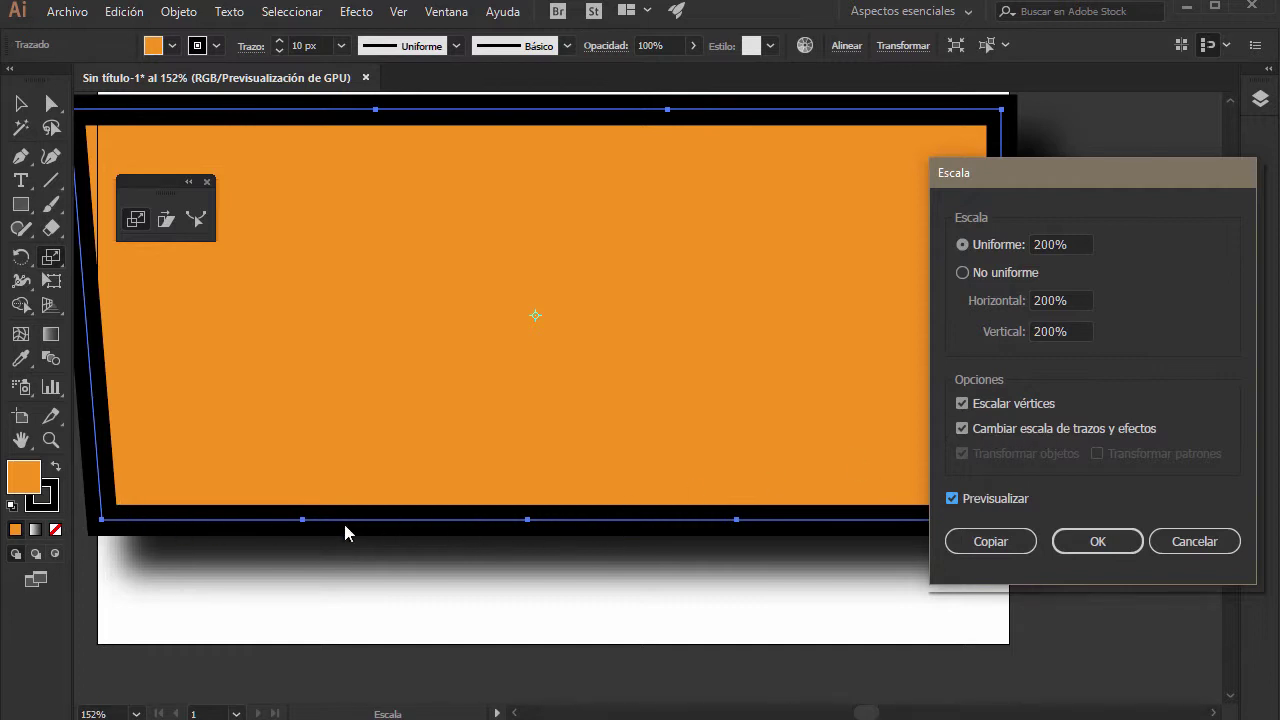
left_click(952, 503)
left_click(952, 500)
left_click(961, 430)
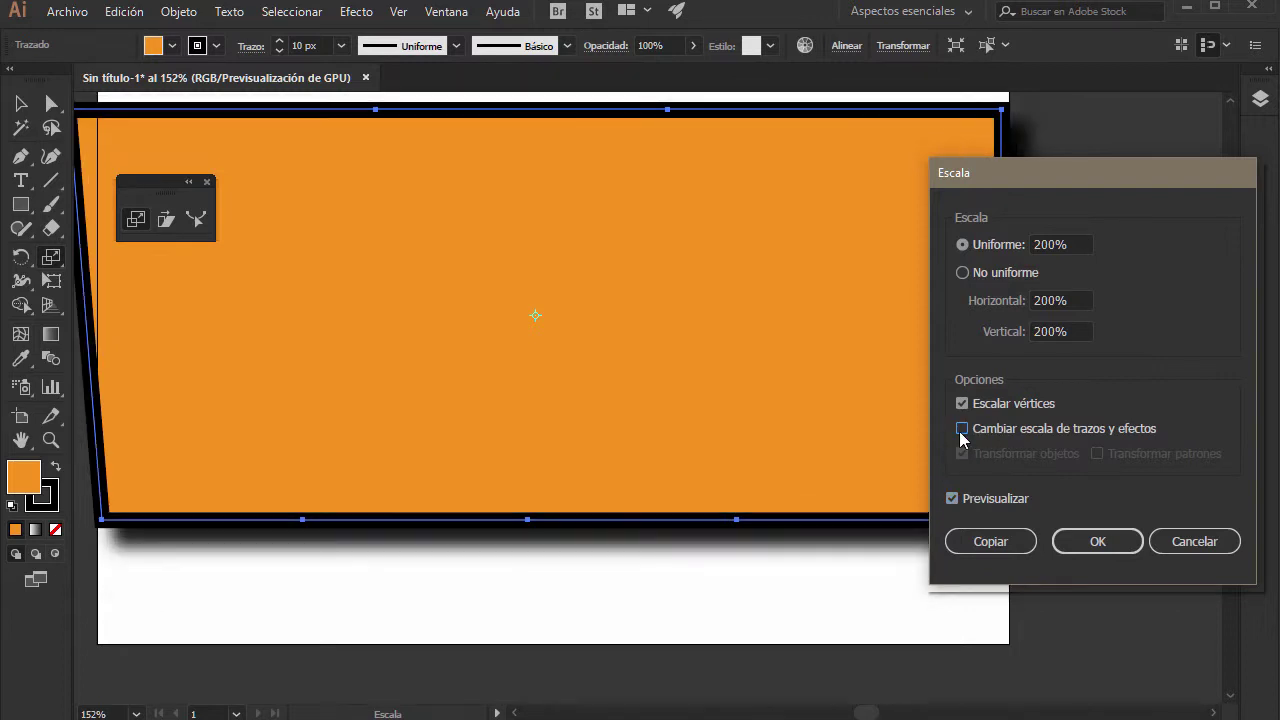
left_click(963, 431)
left_click(963, 431)
left_click(962, 430)
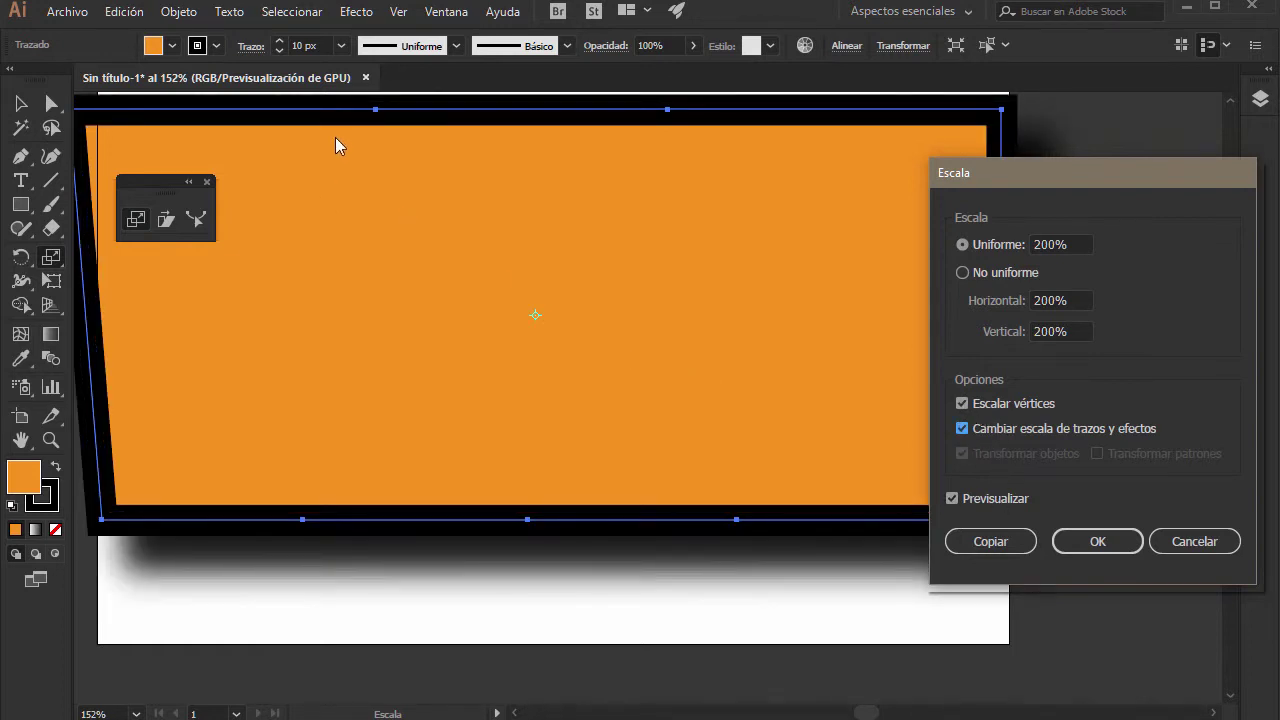
left_click(962, 404)
left_click(962, 429)
left_click(952, 498)
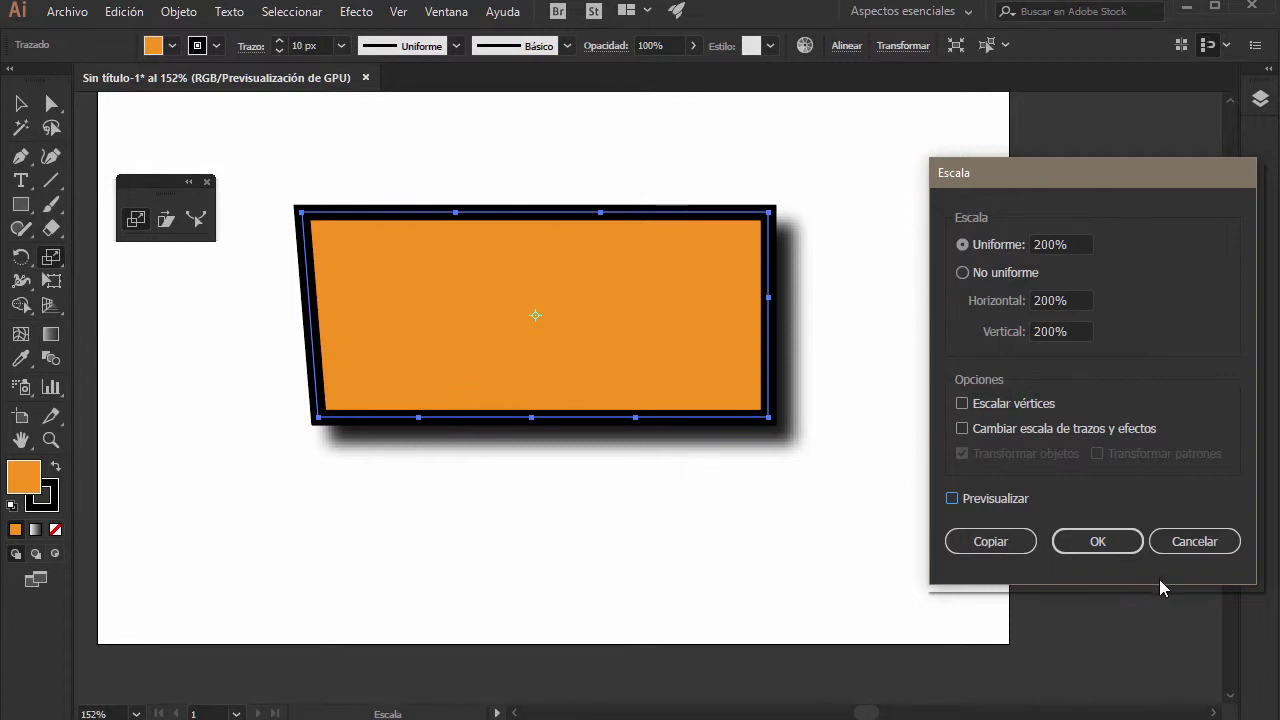
left_click(1200, 542)
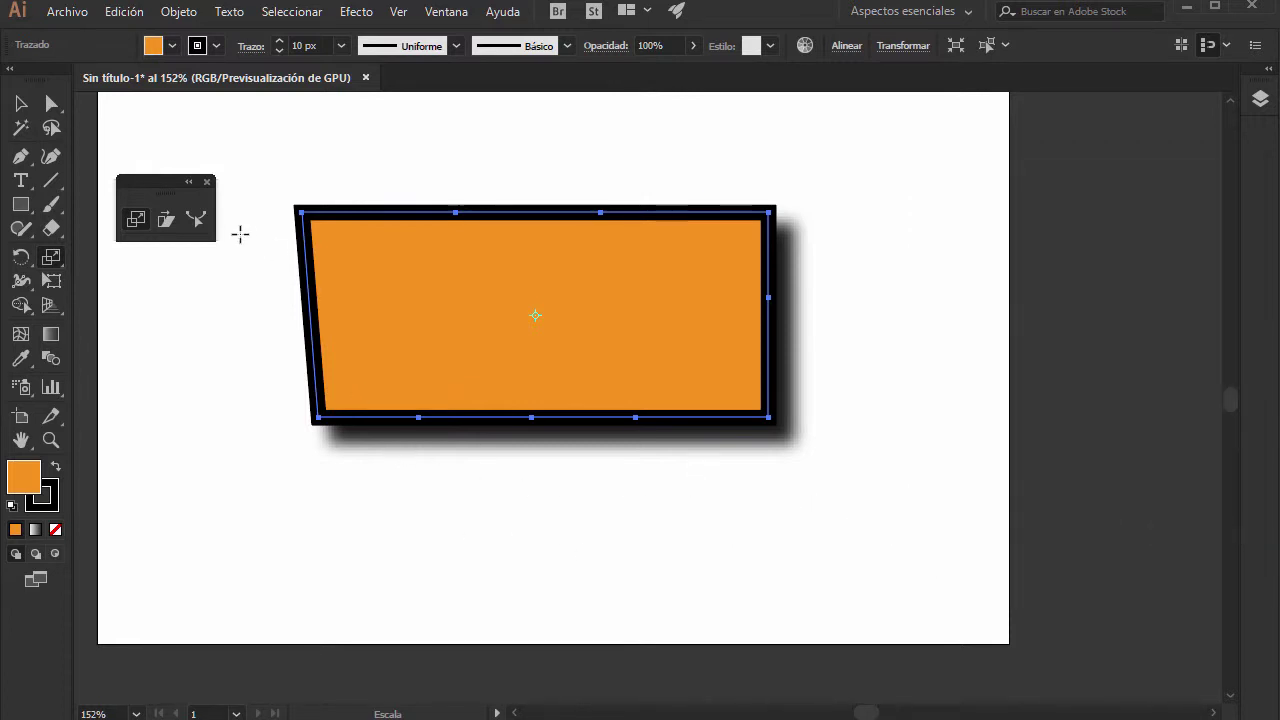
Step: Replace the orange shape with a large orange rectangle drawn across the page
left_click(20, 103)
key("Delete")
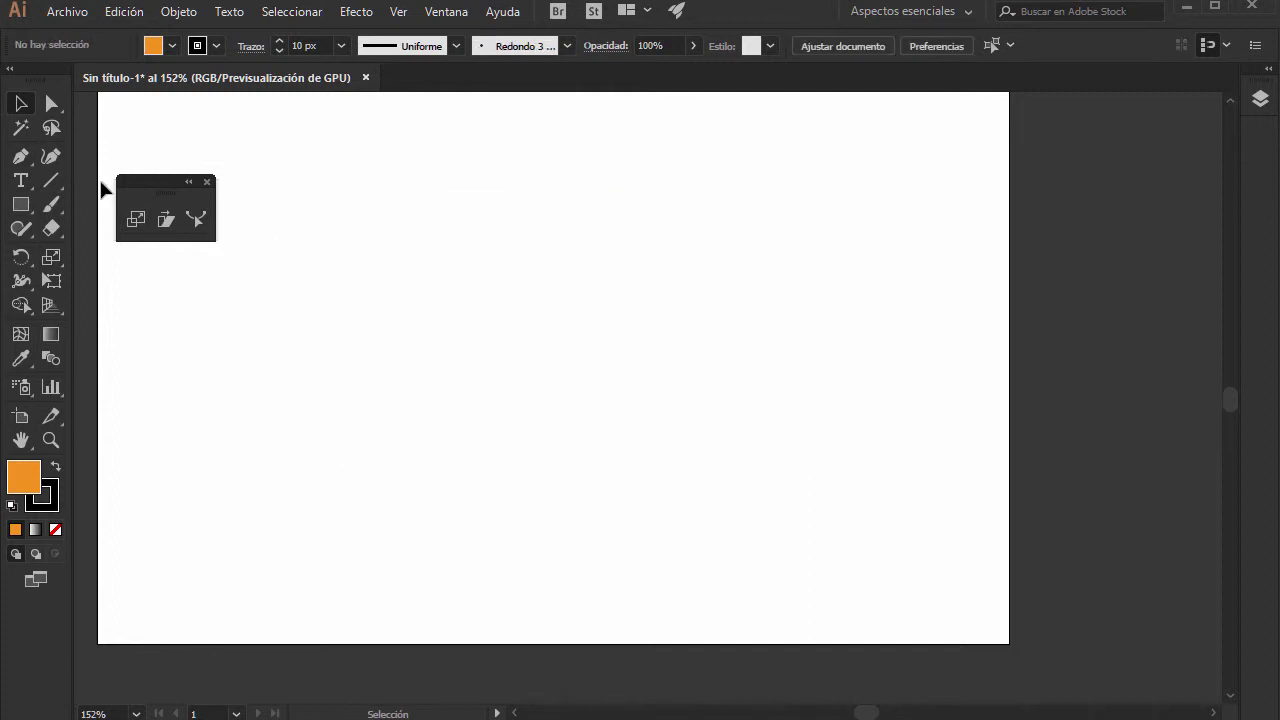
left_click(20, 206)
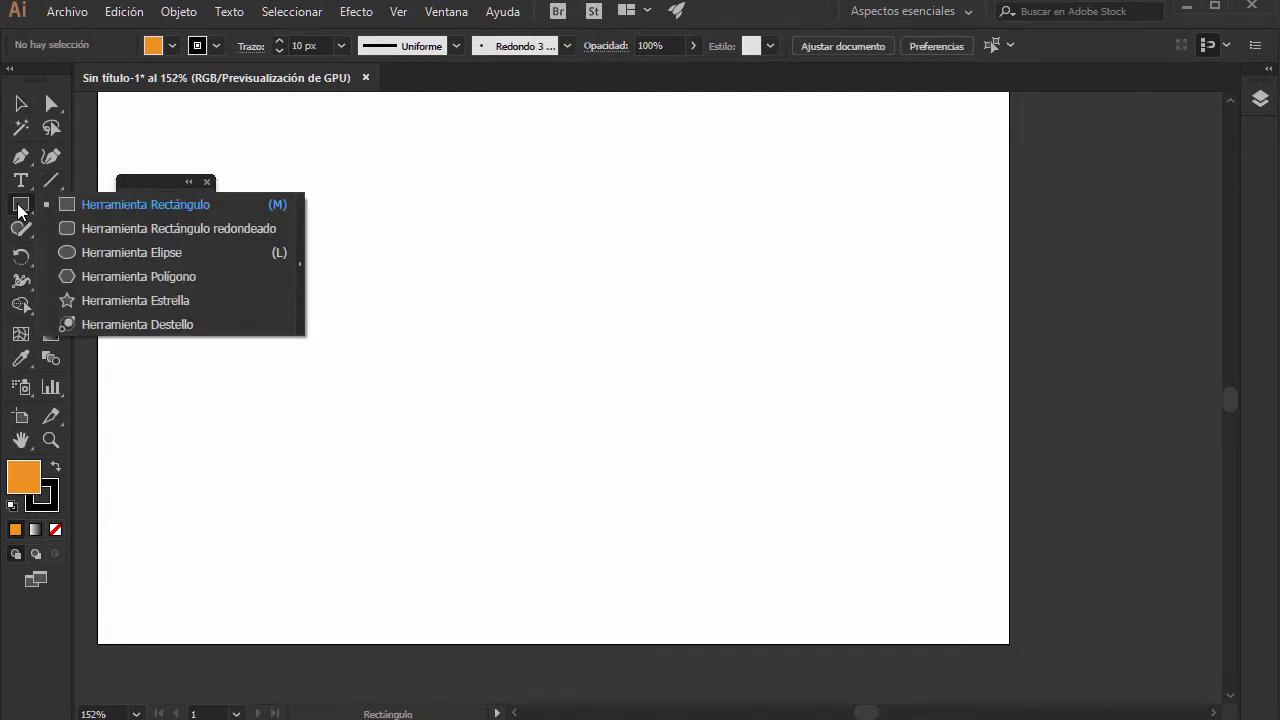
left_click(90, 204)
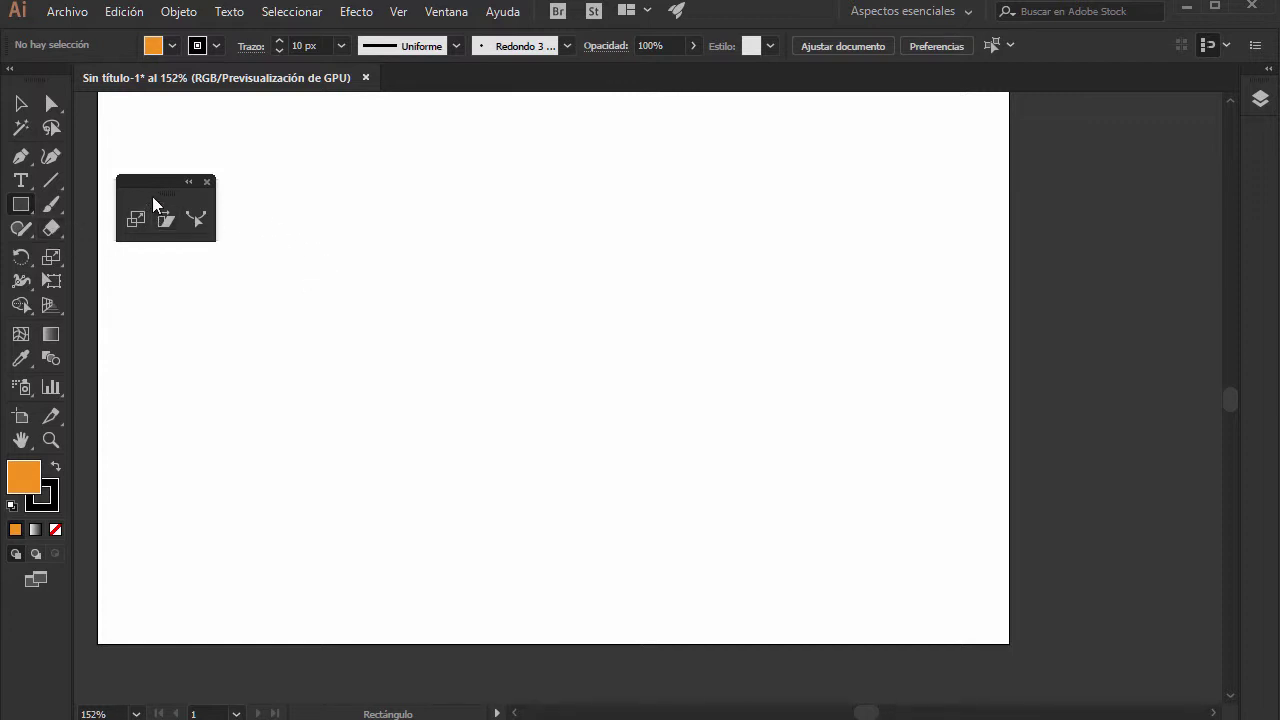
left_click_drag(161, 194, 163, 138)
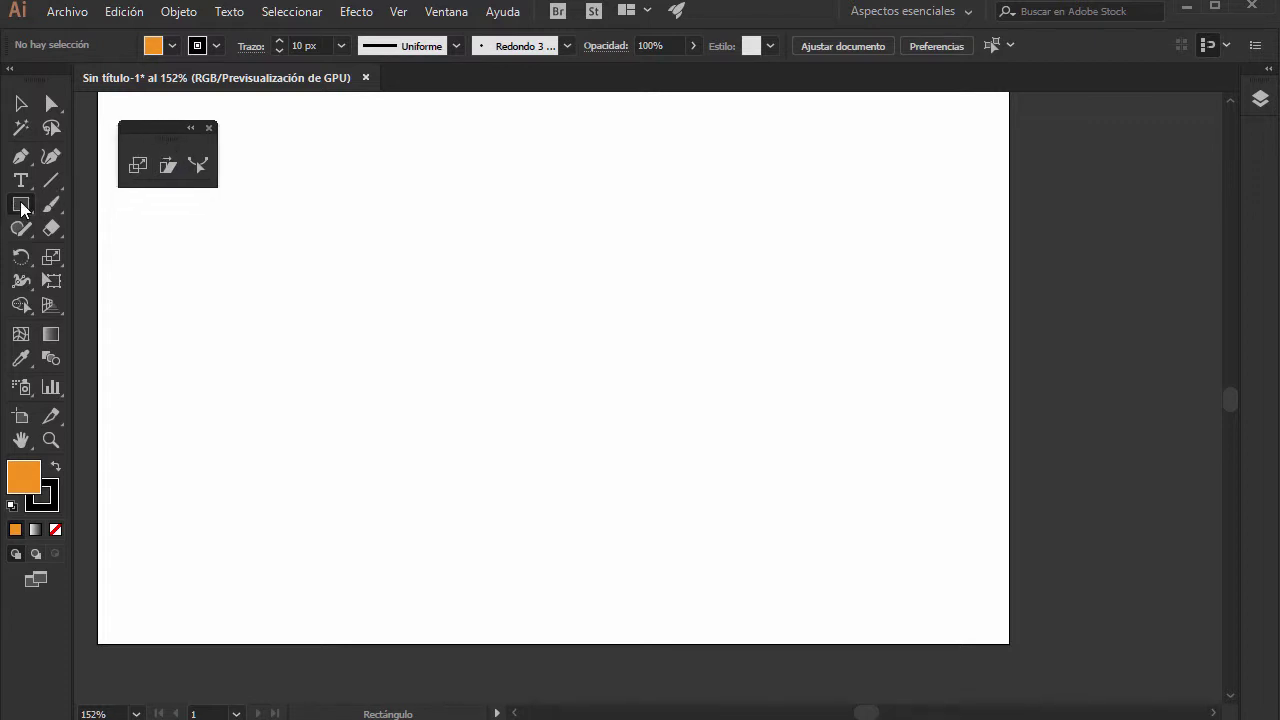
mouse_move(249, 190)
left_mouse_down()
mouse_move(643, 463)
mouse_move(931, 592)
left_mouse_up()
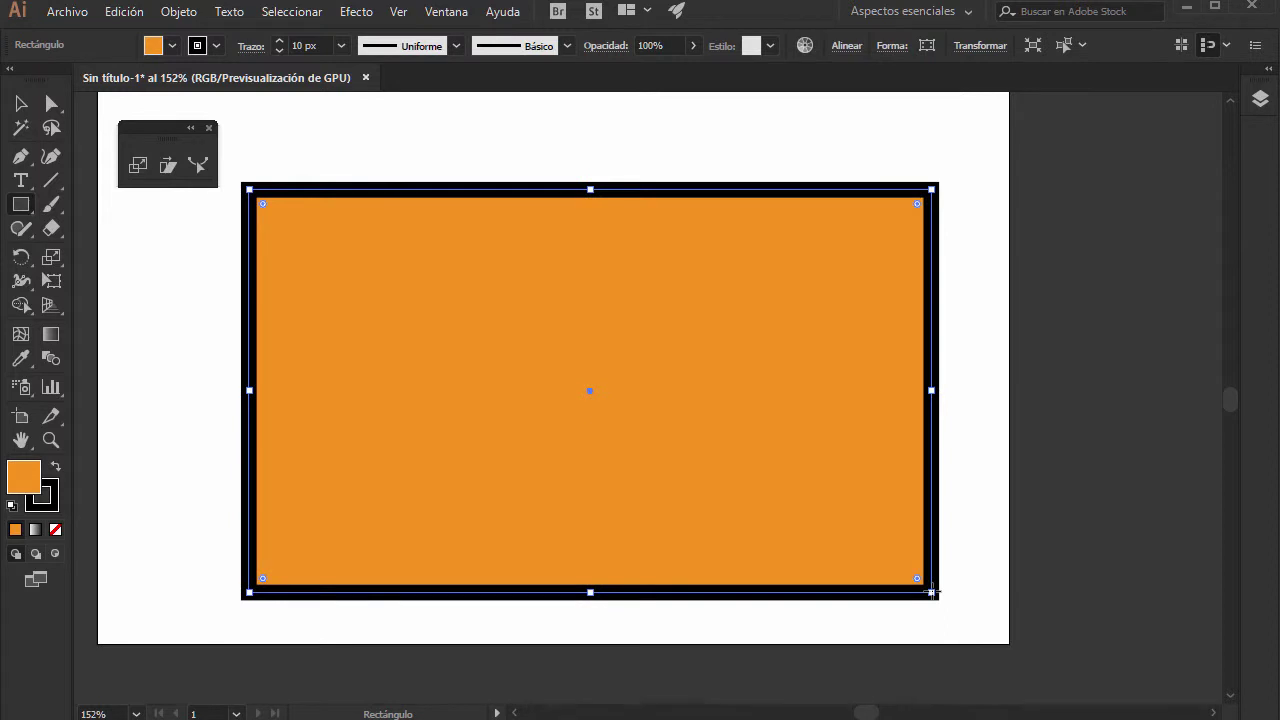
Step: Thin the rectangle's outline to 5 px and move it up and left
left_click(279, 51)
left_click(279, 51)
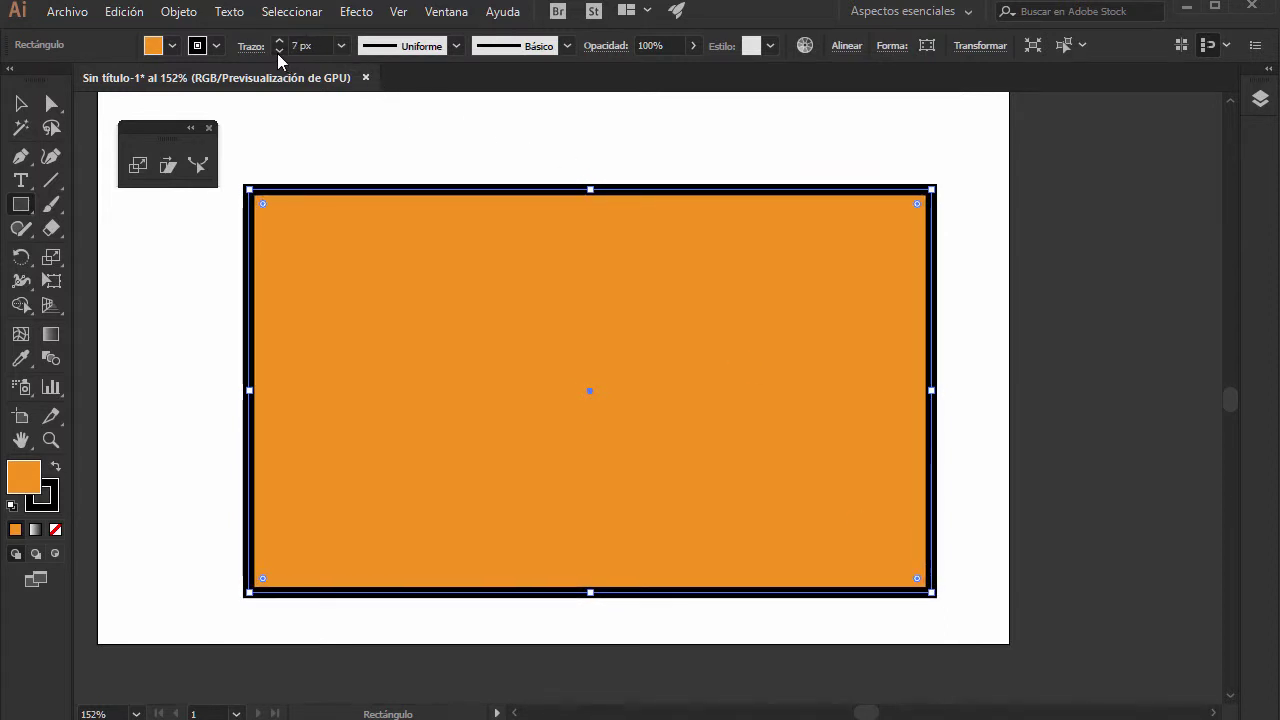
left_click(277, 53)
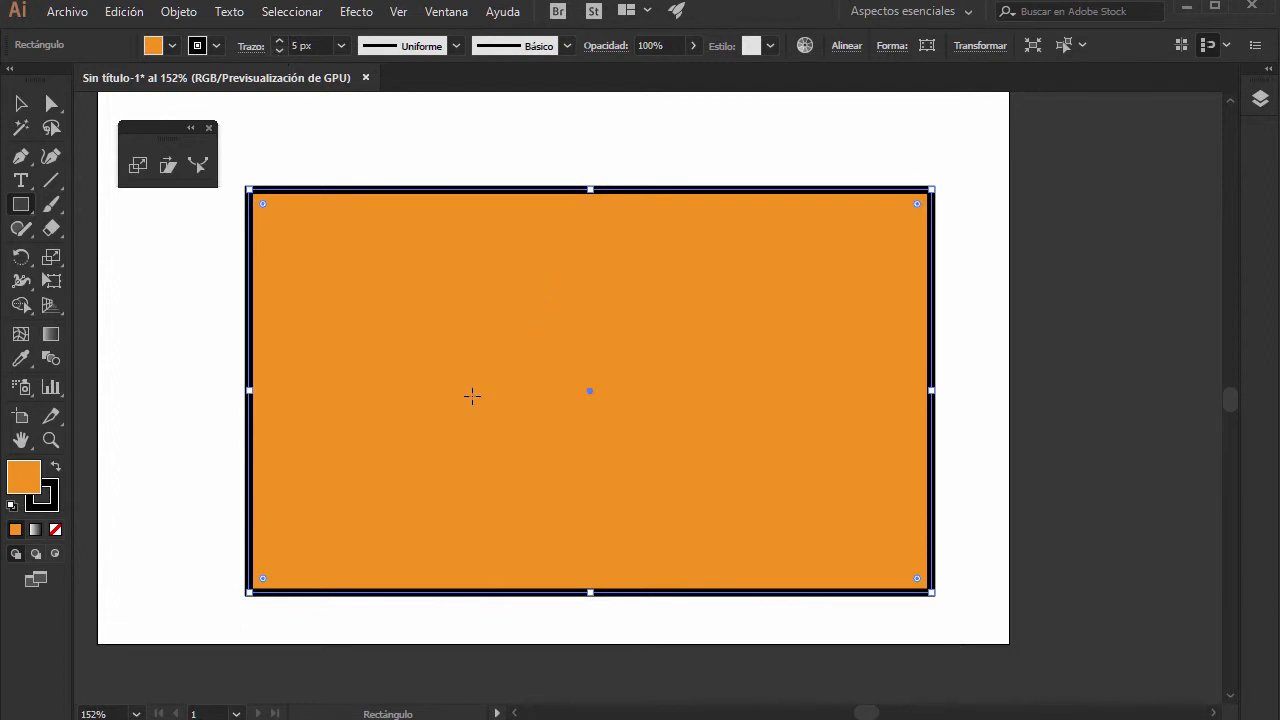
left_click(20, 103)
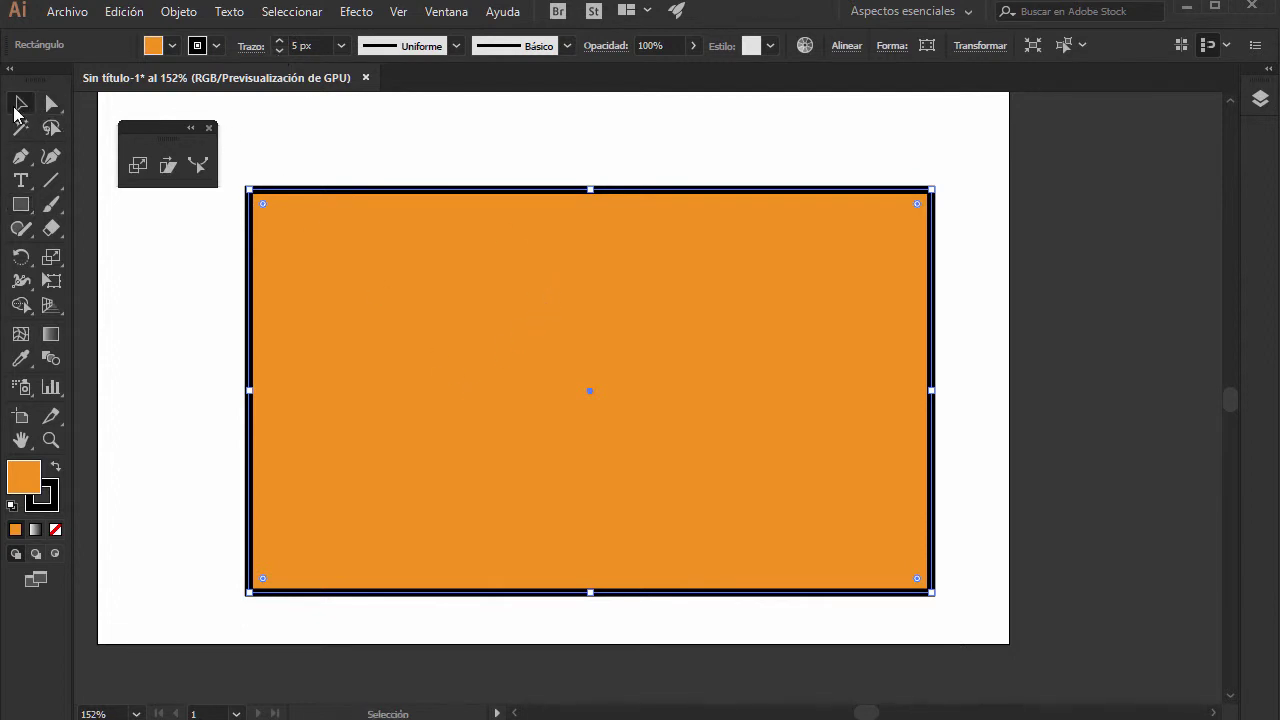
left_click_drag(460, 287, 437, 256)
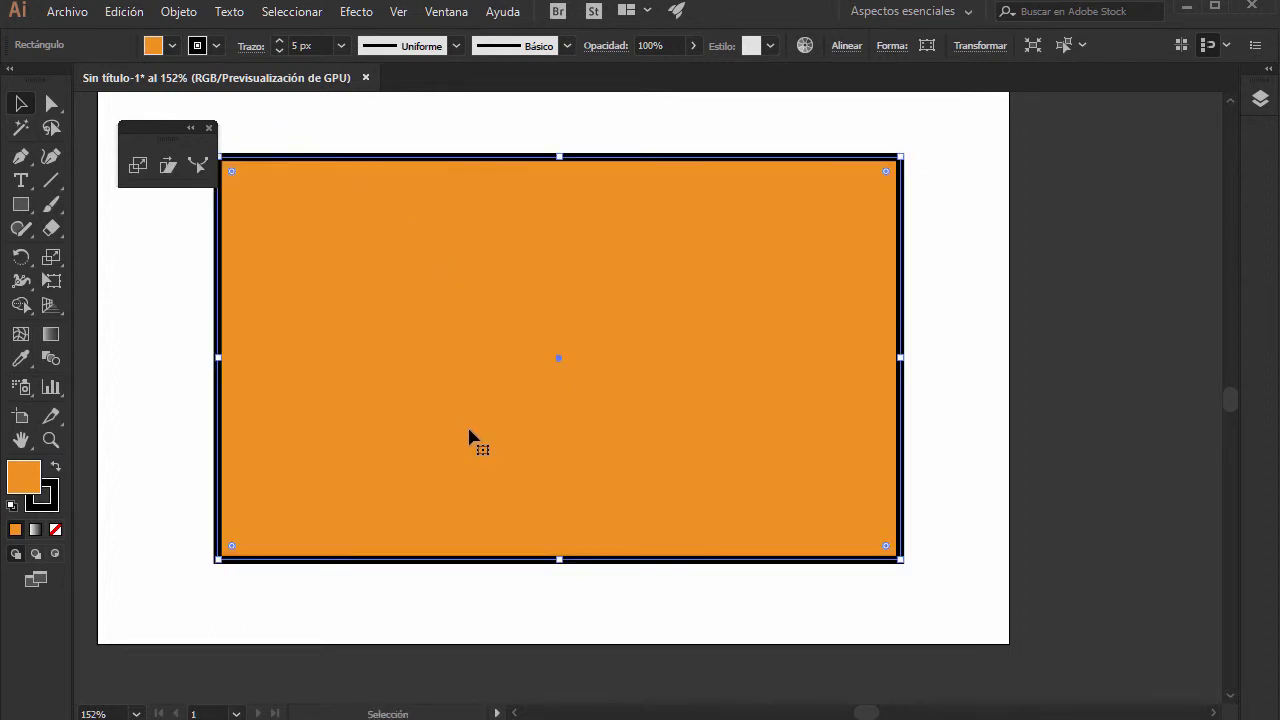
left_click_drag(152, 137, 137, 136)
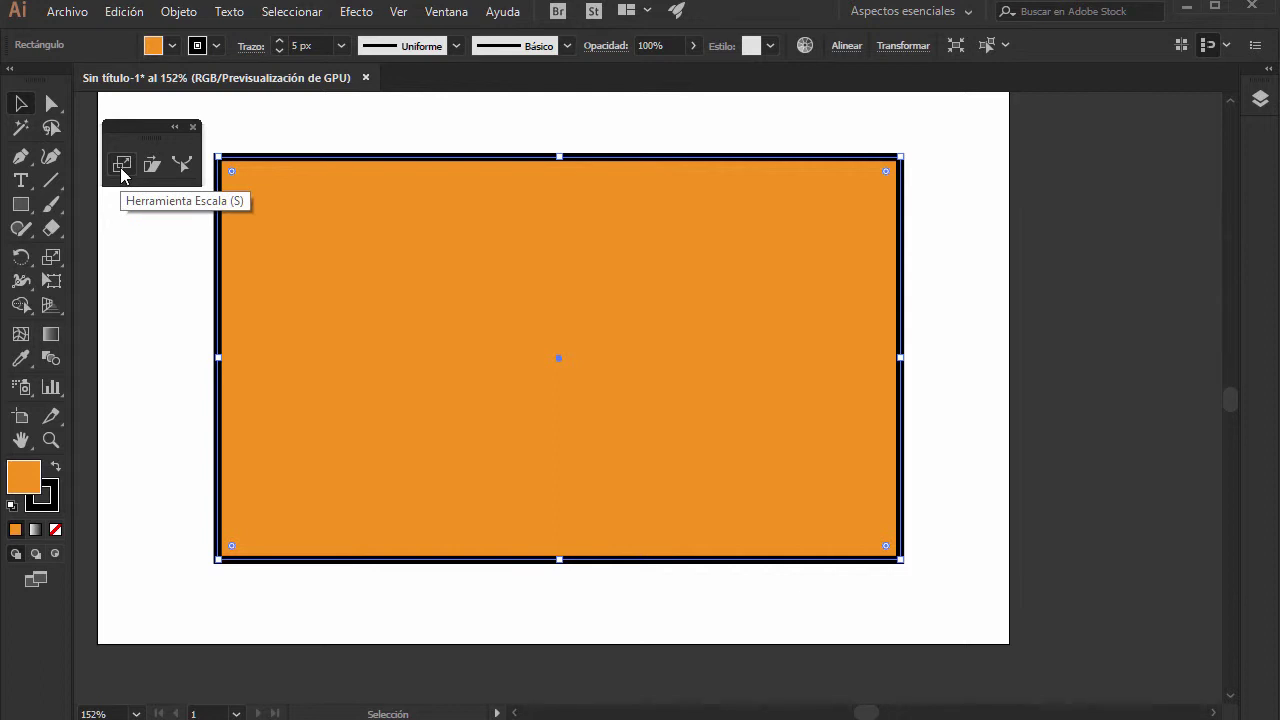
double_click(120, 167)
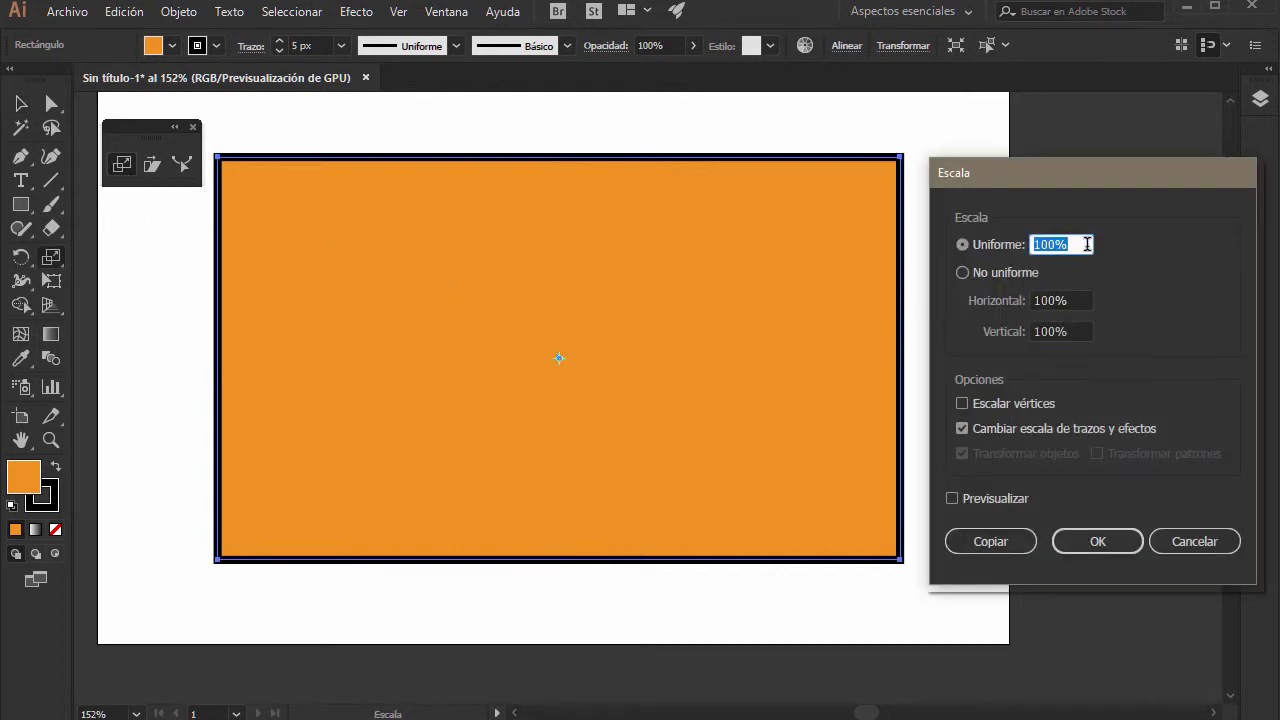
type("70")
key("Tab")
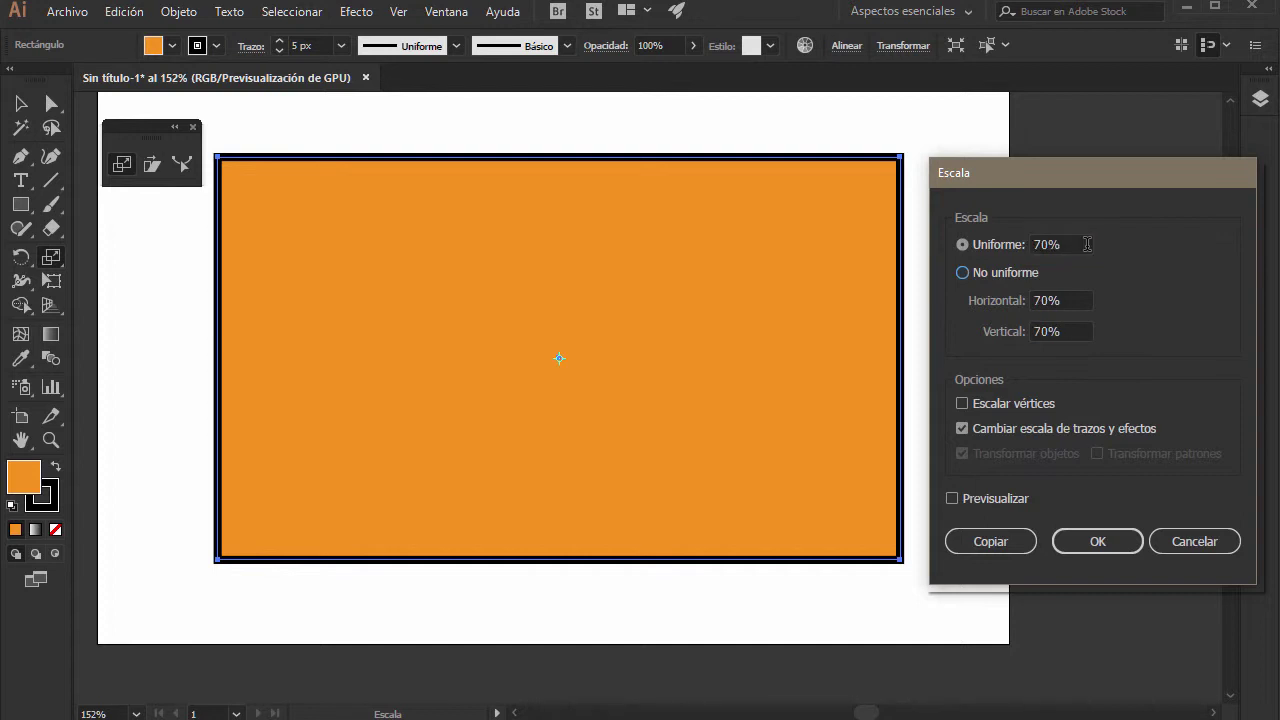
left_click(951, 498)
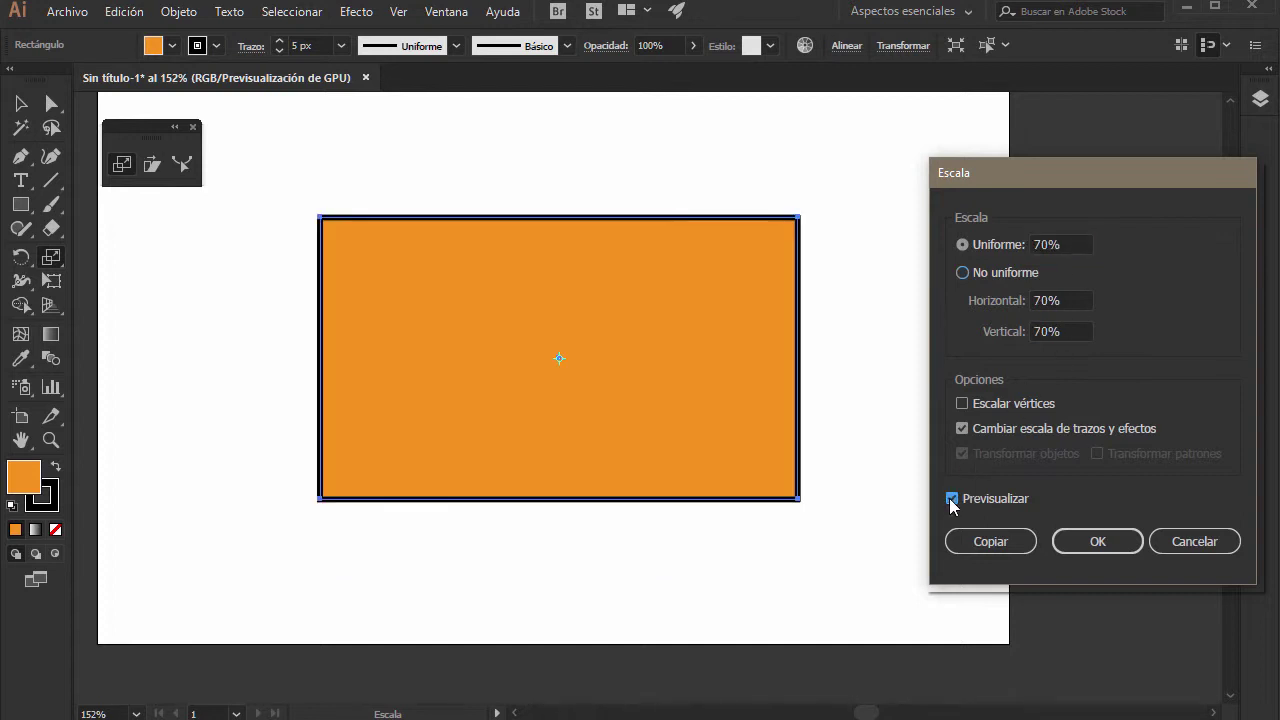
left_click(1069, 243)
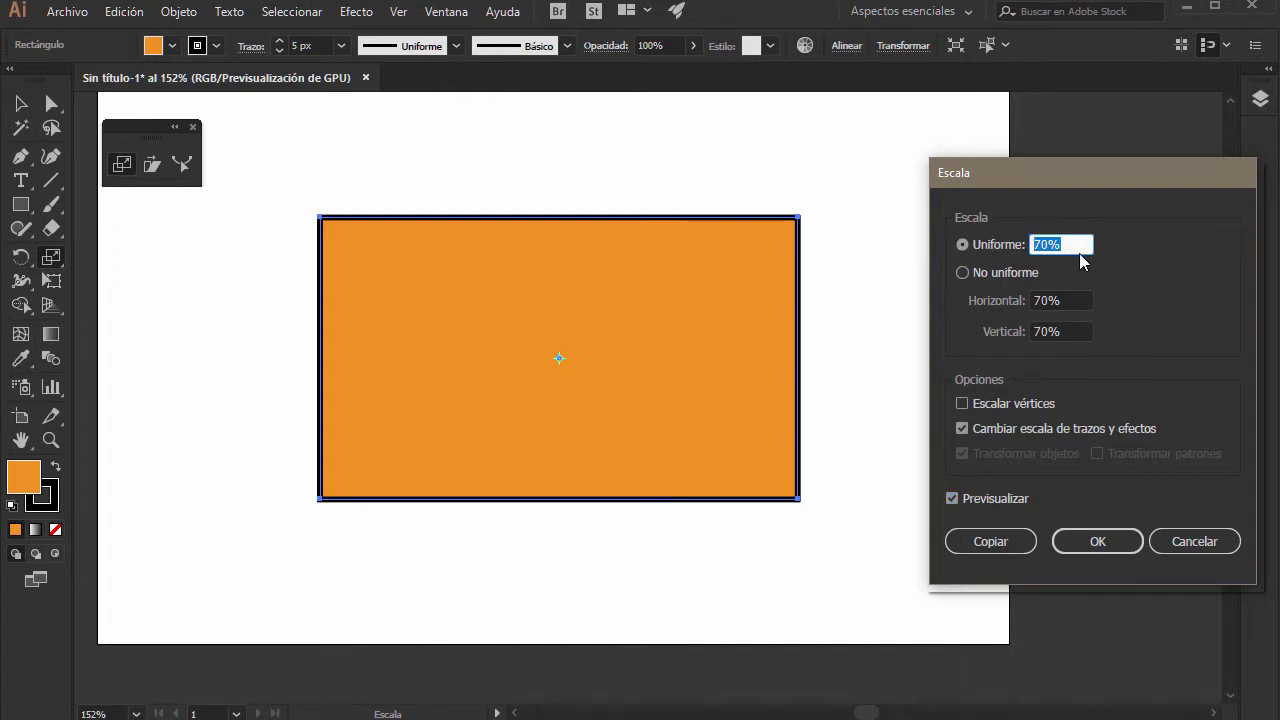
type("90")
key("Tab")
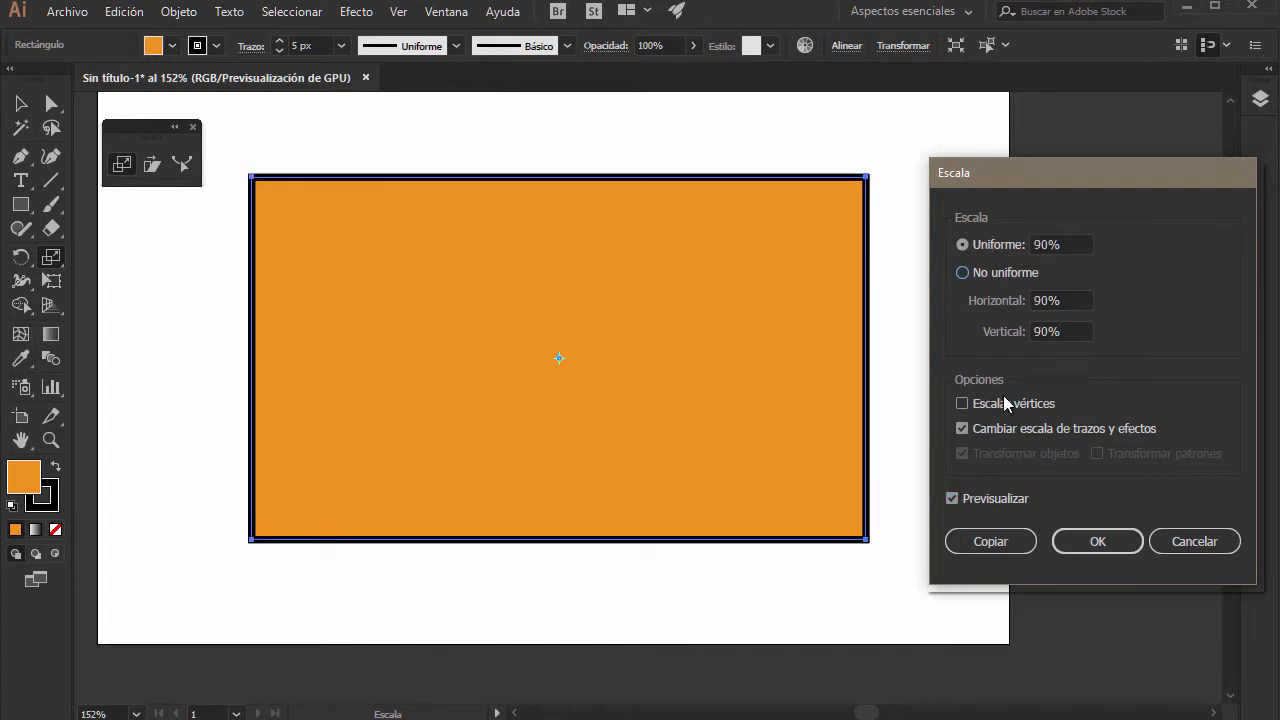
left_click(955, 495)
left_click(1098, 541)
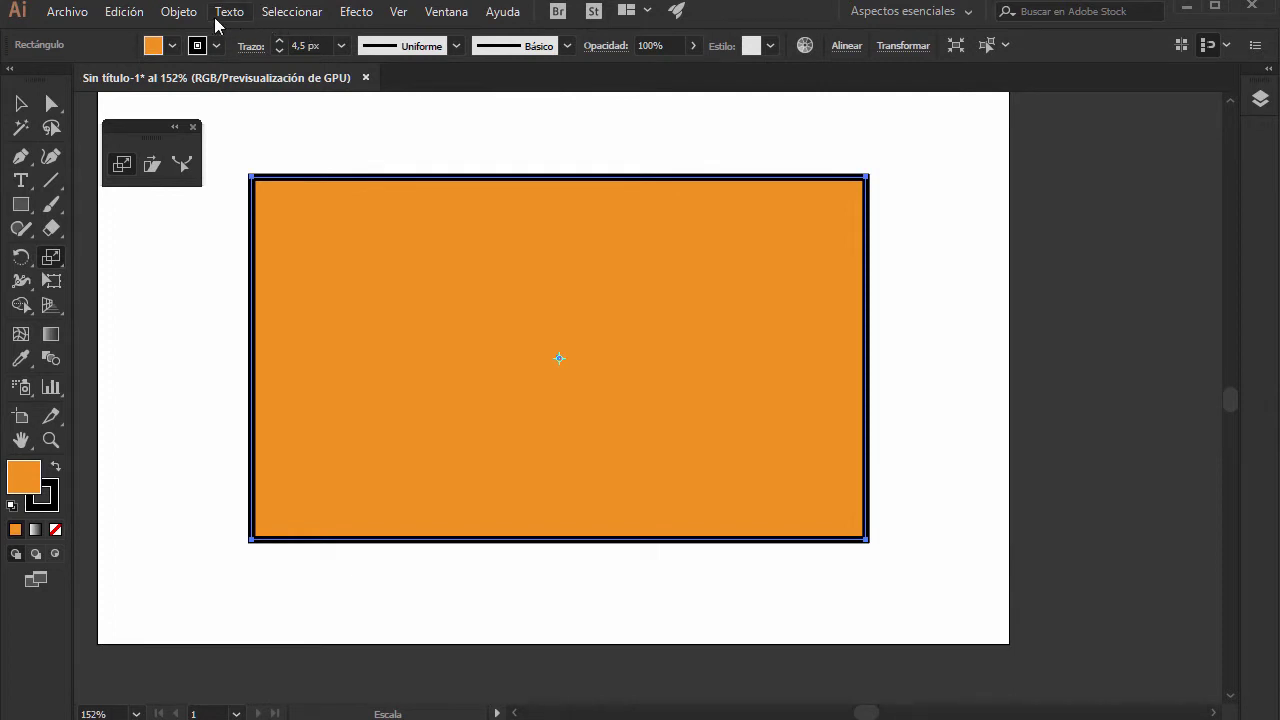
left_click(179, 12)
mouse_move(220, 35)
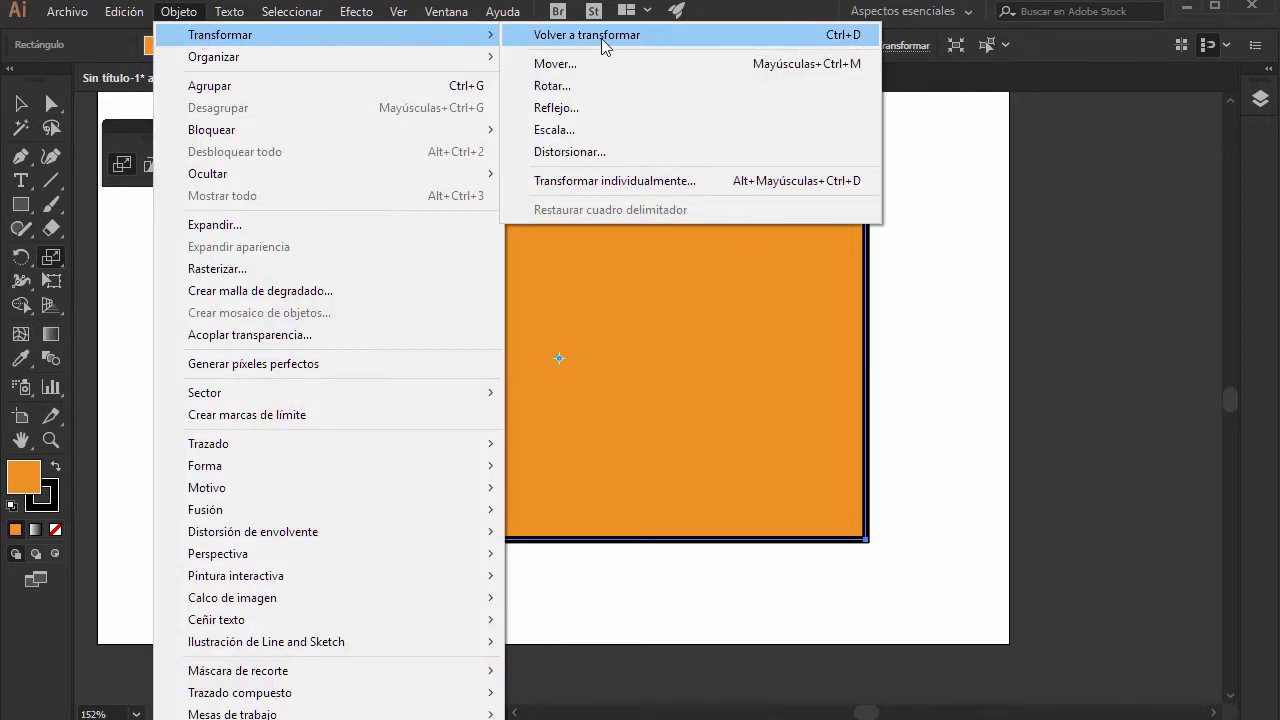
left_click(680, 34)
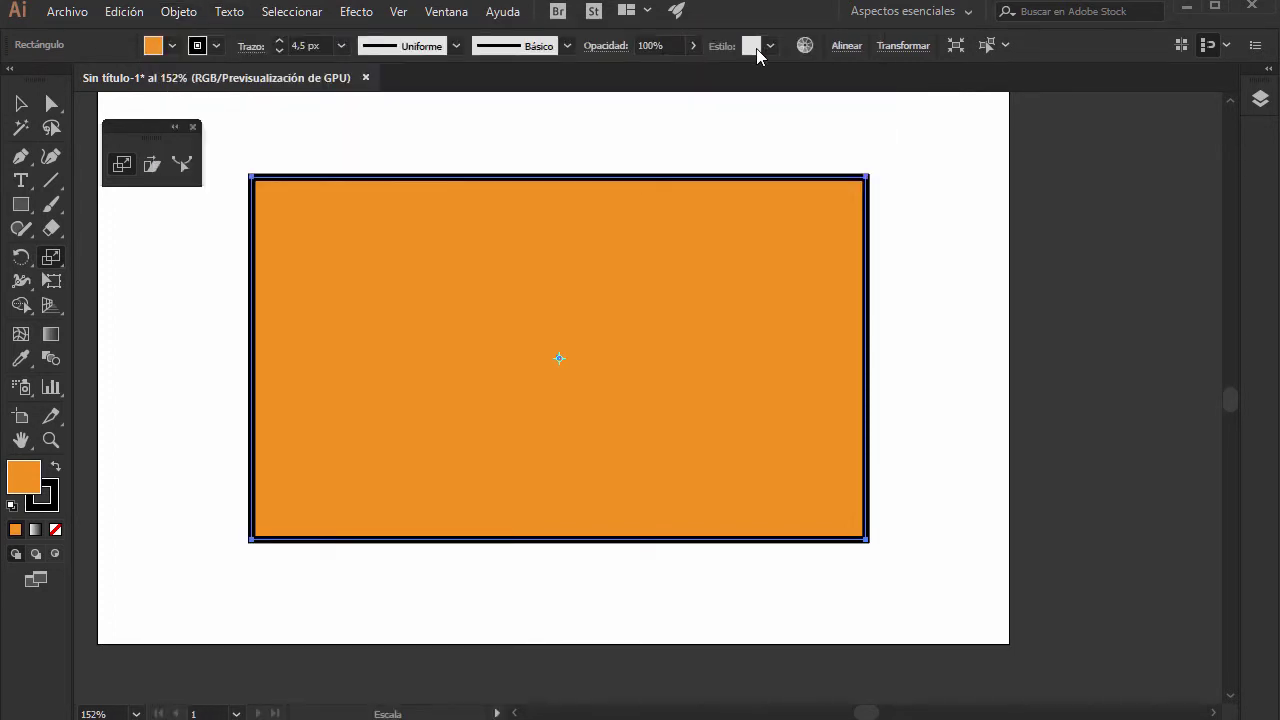
key("ctrl+d")
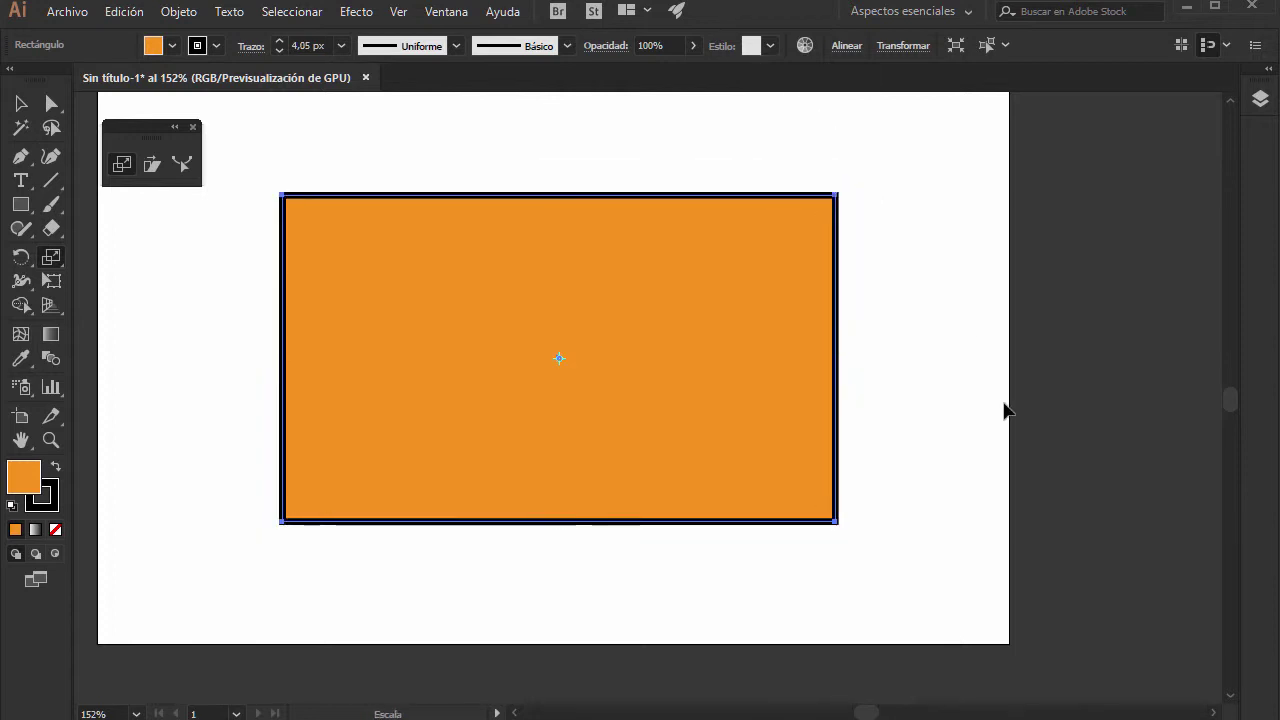
key("ctrl+z")
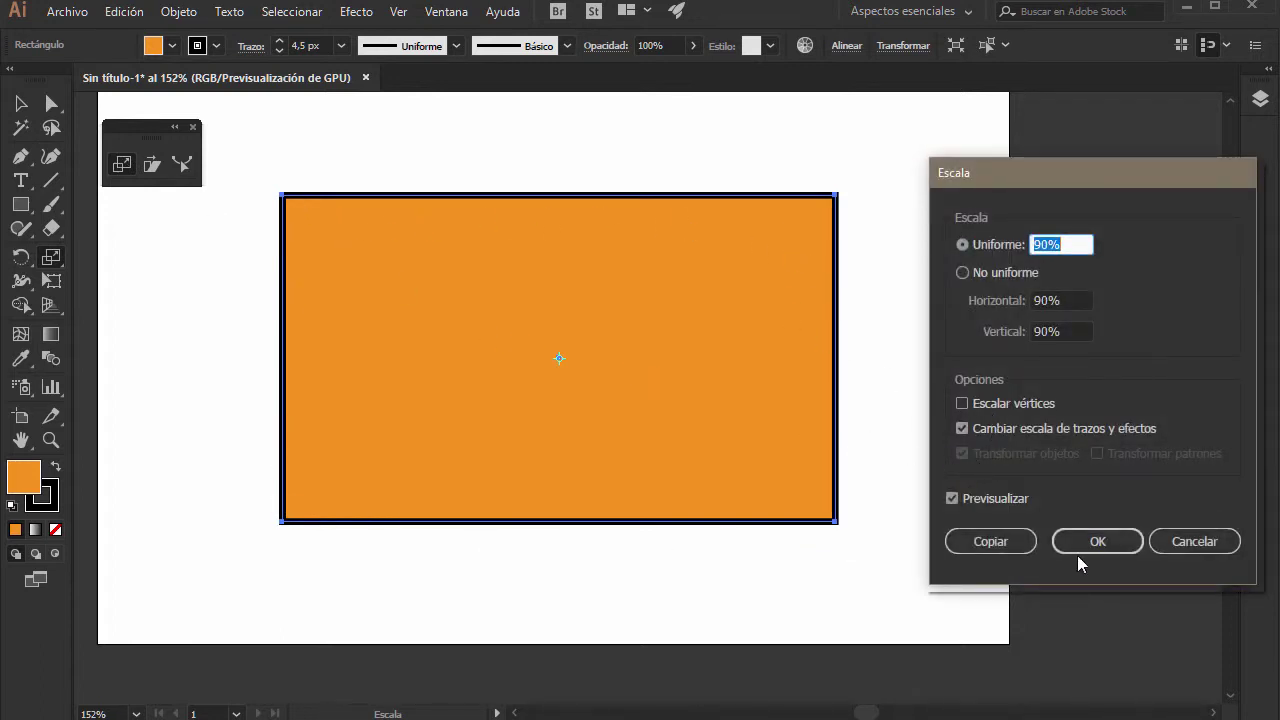
left_click(1190, 543)
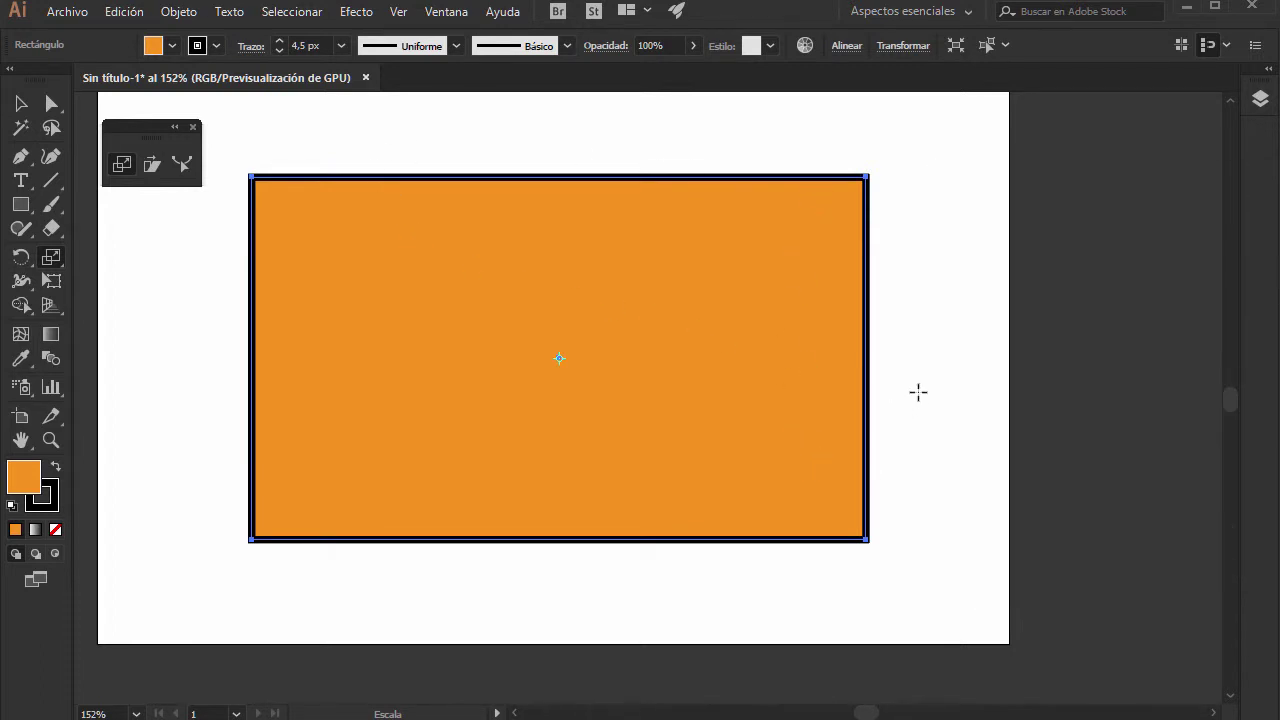
key("v")
key("ctrl+z")
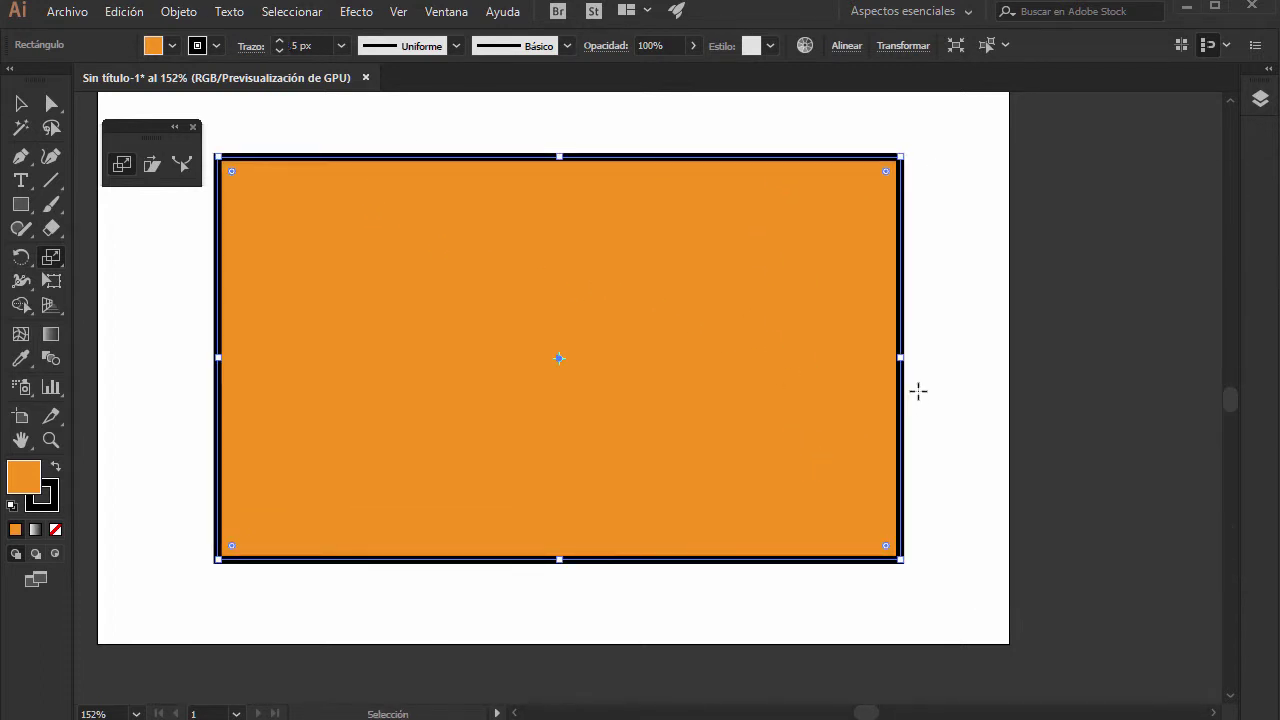
Step: Make a 90% scaled copy of the rectangle inside the original
key("s")
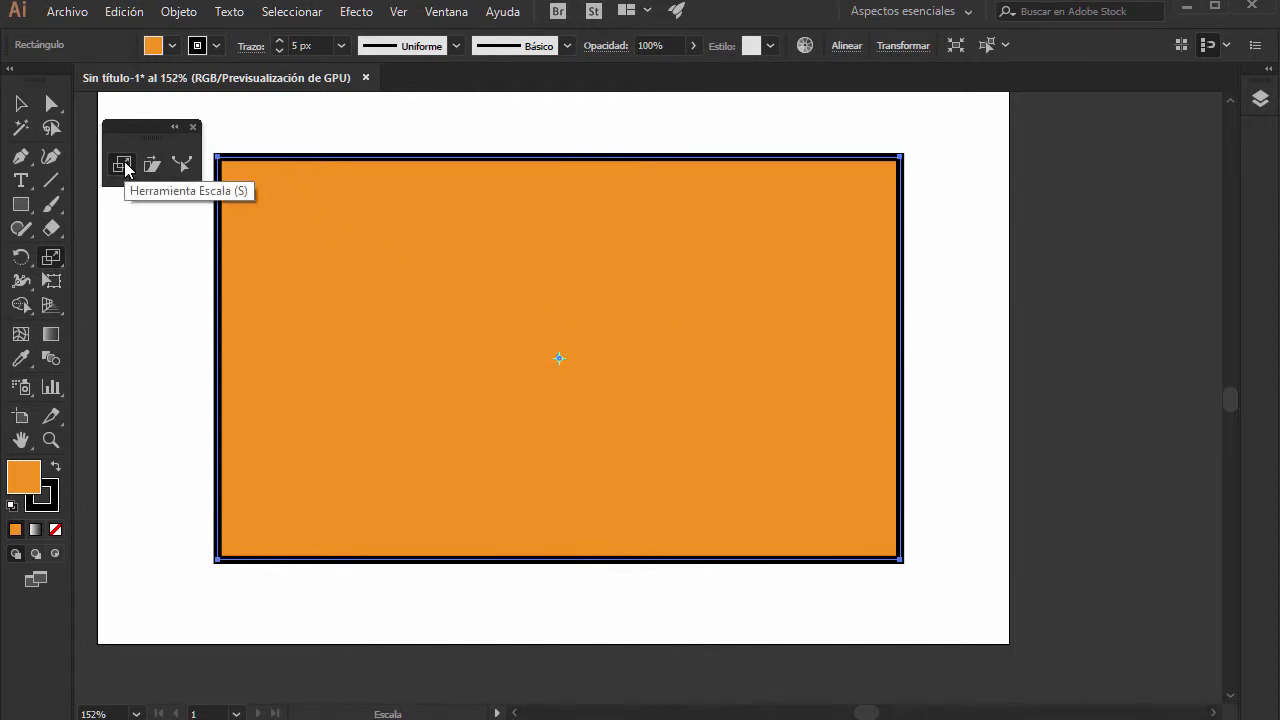
double_click(123, 164)
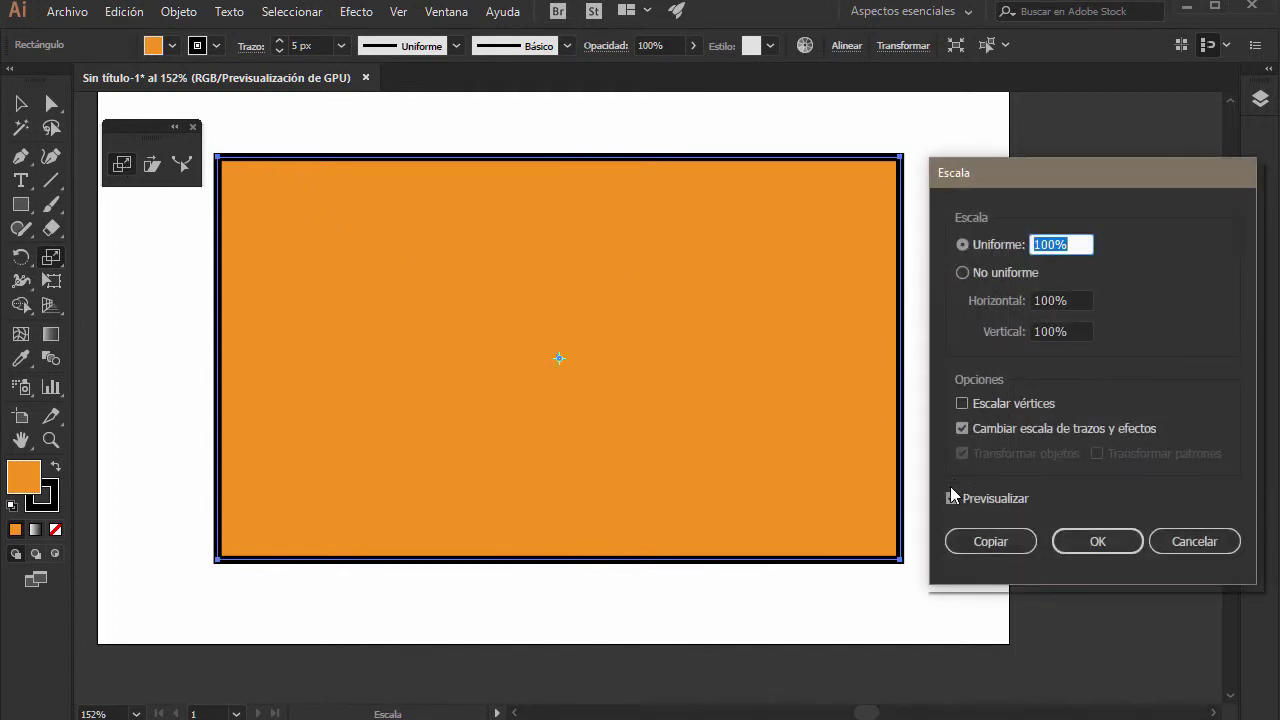
left_click(1076, 241)
left_click(962, 244)
type("90")
key("Tab")
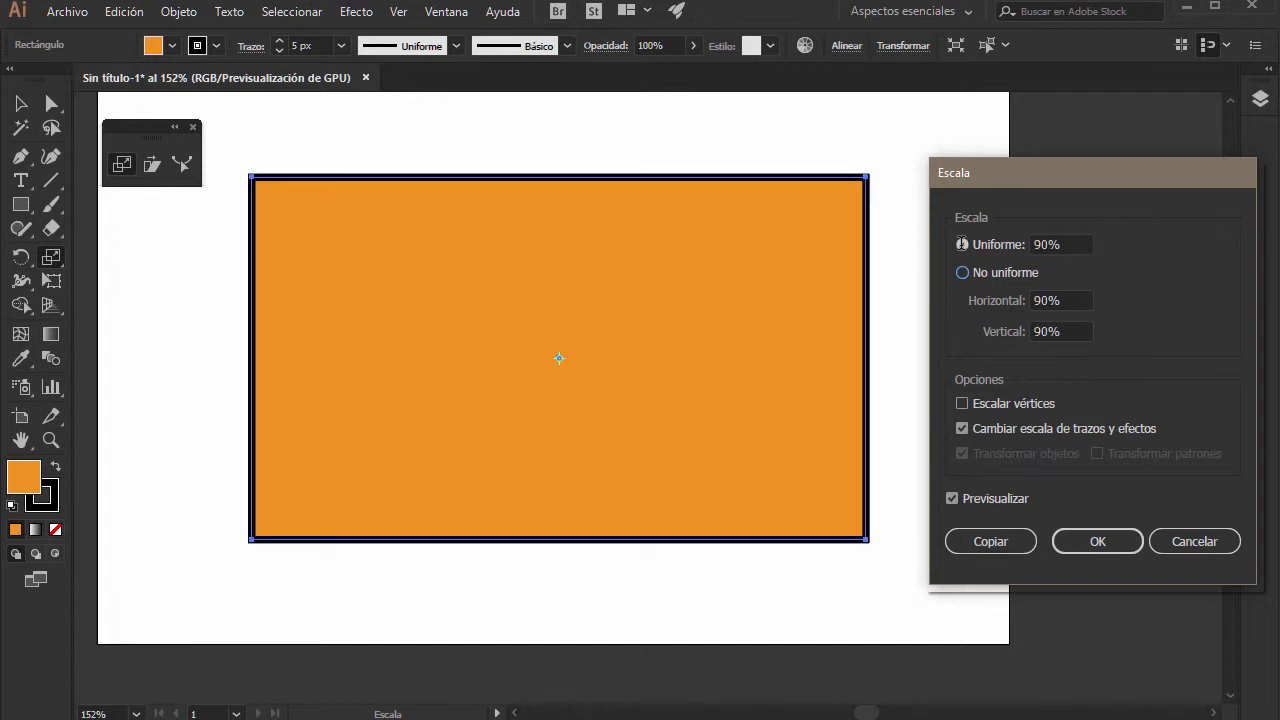
left_click(979, 544)
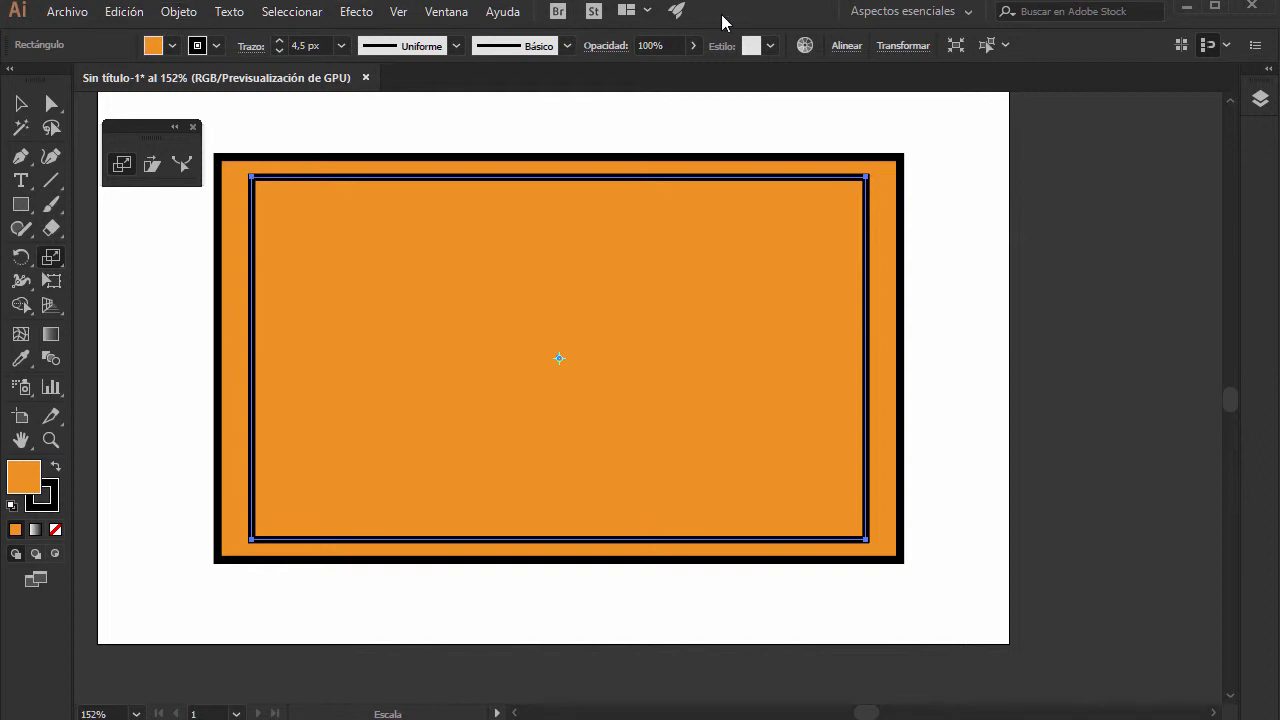
Step: Repeat the 90% scaled copy with Ctrl+D several times, then deselect
key("ctrl+d")
key("ctrl+d")
key("ctrl+d")
key("ctrl+d")
key("ctrl+d")
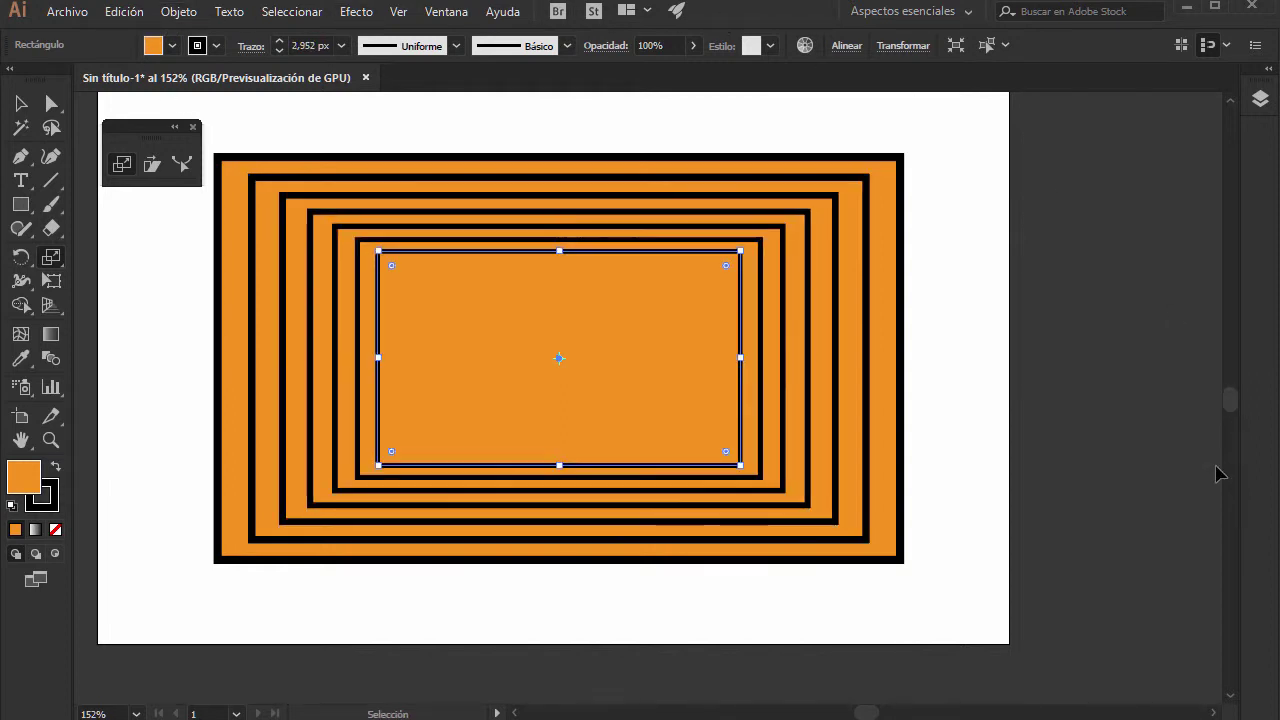
key("ctrl+d")
key("ctrl+d")
key("ctrl+d")
key("ctrl+d")
key("ctrl+d")
key("ctrl+d")
key("ctrl+d")
key("ctrl+d")
key("ctrl+d")
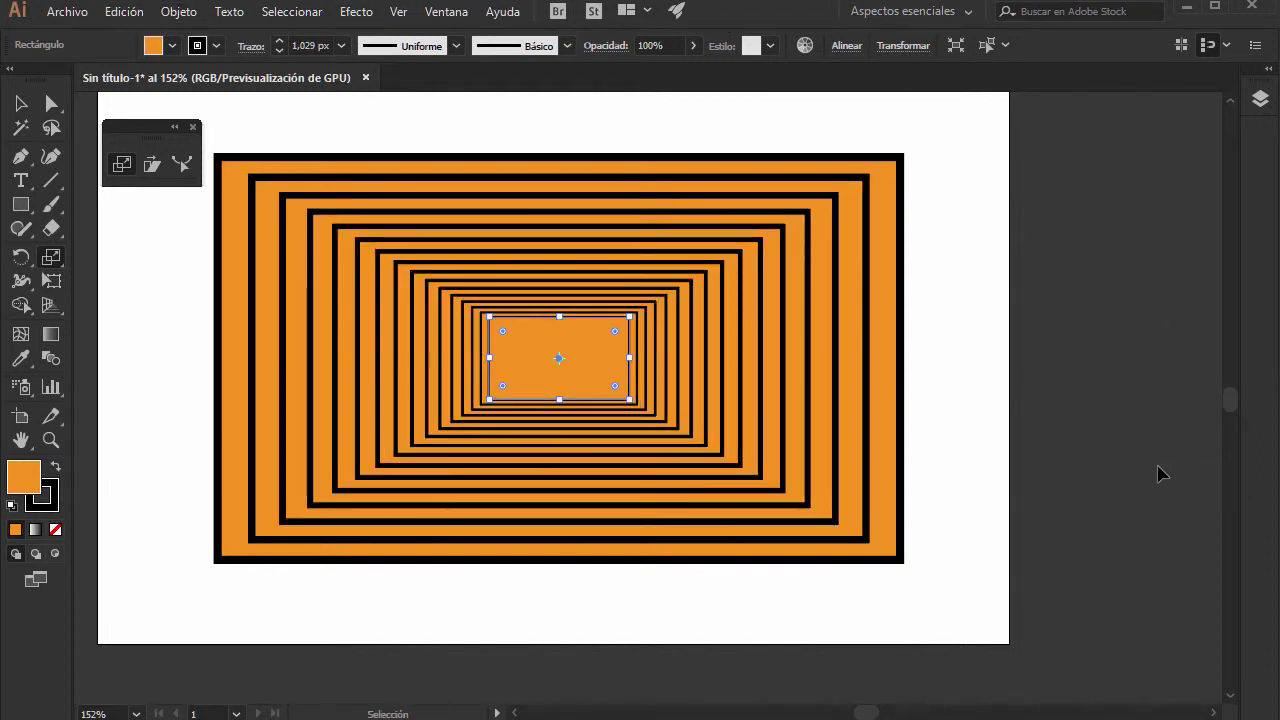
key("ctrl+d")
key("ctrl+d")
key("ctrl+d")
key("ctrl+d")
key("ctrl+d")
key("ctrl+d")
key("ctrl+d")
key("ctrl+d")
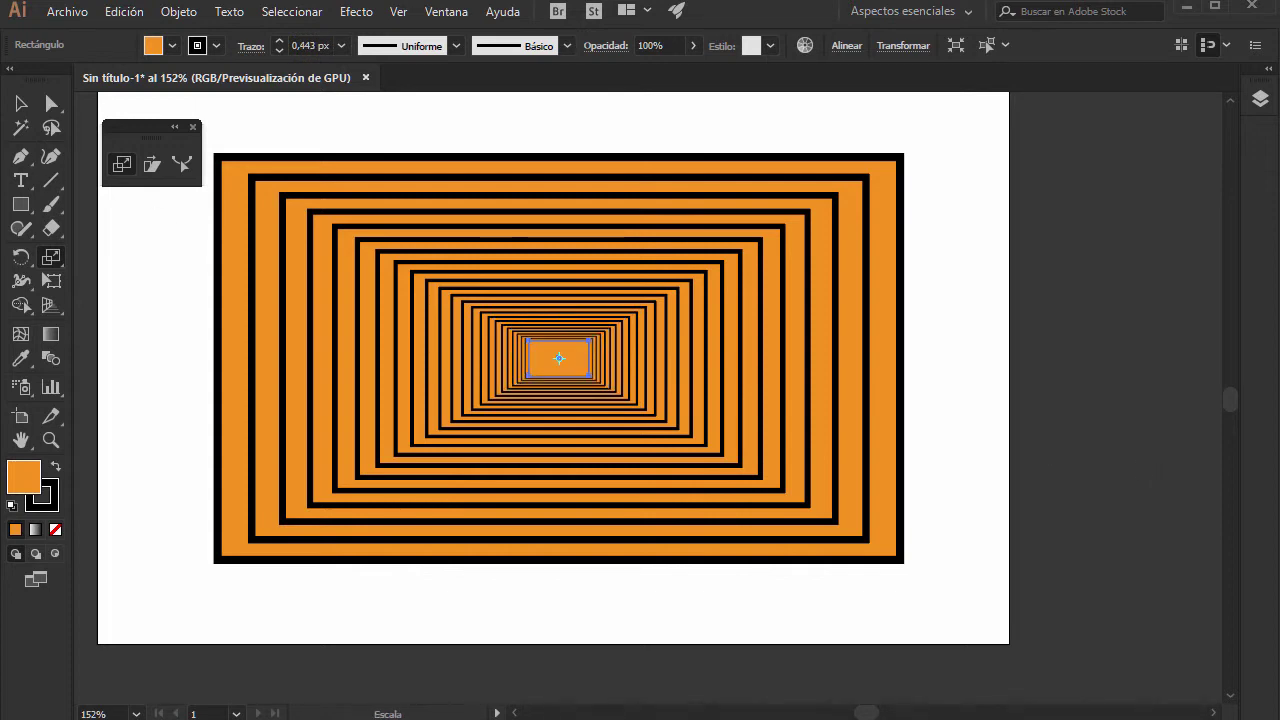
left_click(20, 104)
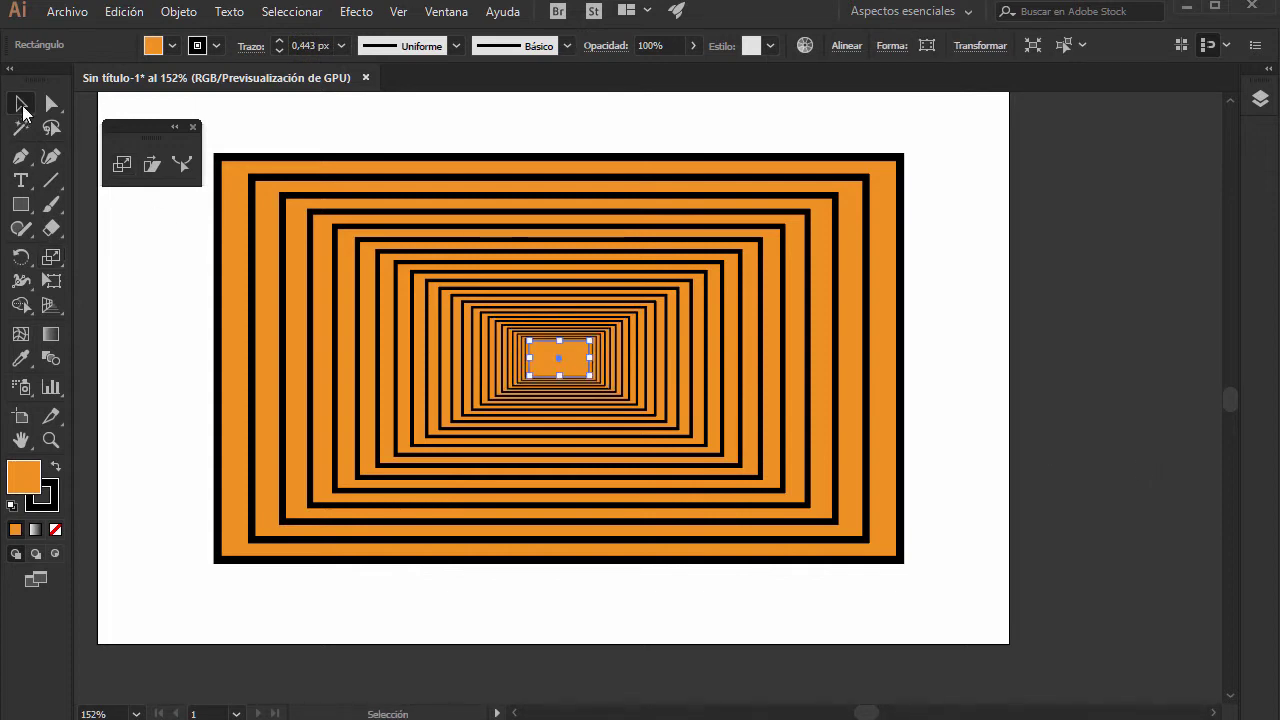
left_click(1068, 444)
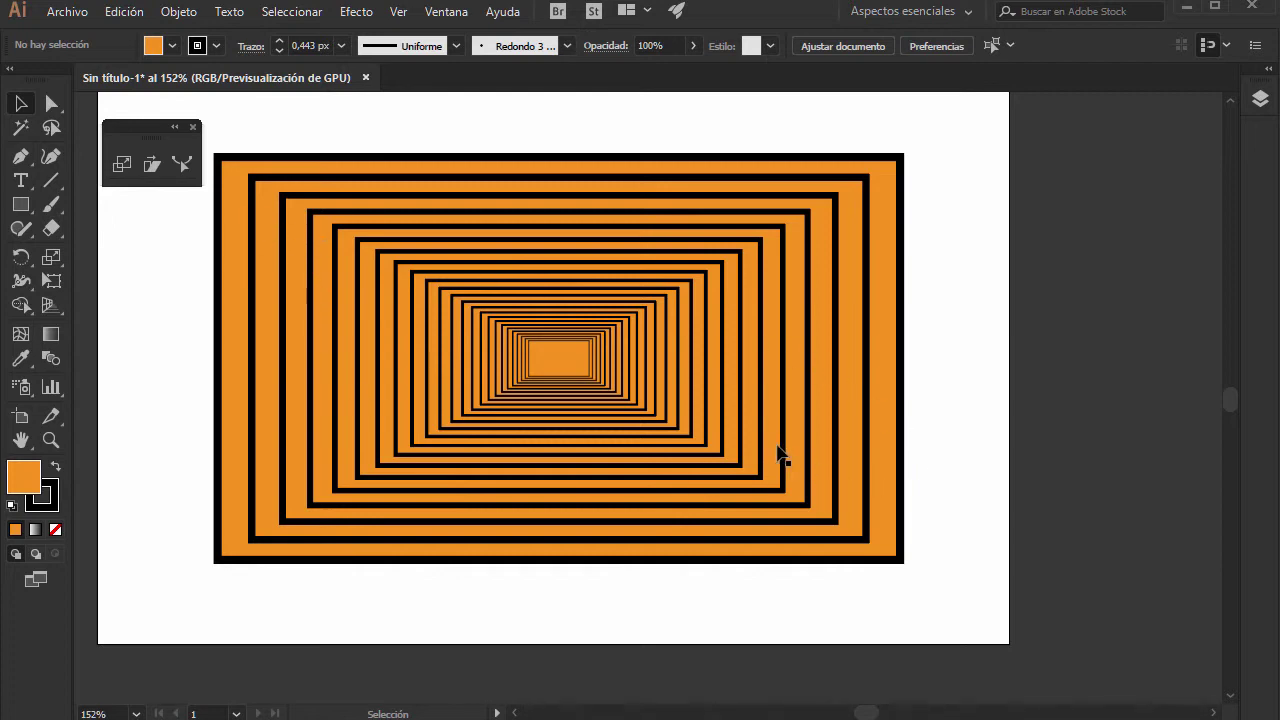
Step: Undo the three scaled copies that formed the rectangle tunnel
key("ctrl+z")
key("ctrl+z")
key("ctrl+z")
key("ctrl+z")
key("ctrl+z")
key("ctrl+z")
key("ctrl+z")
key("ctrl+z")
key("ctrl+z")
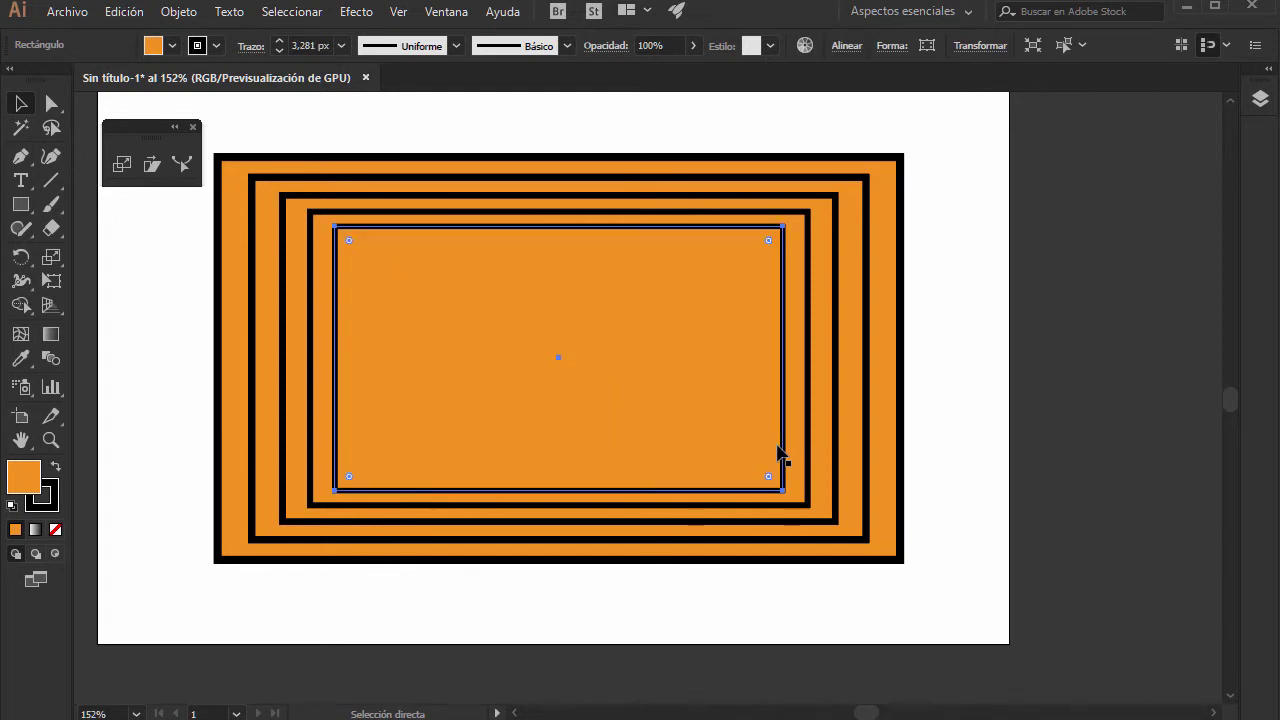
key("ctrl+z")
key("ctrl+z")
key("ctrl+z")
key("ctrl+z")
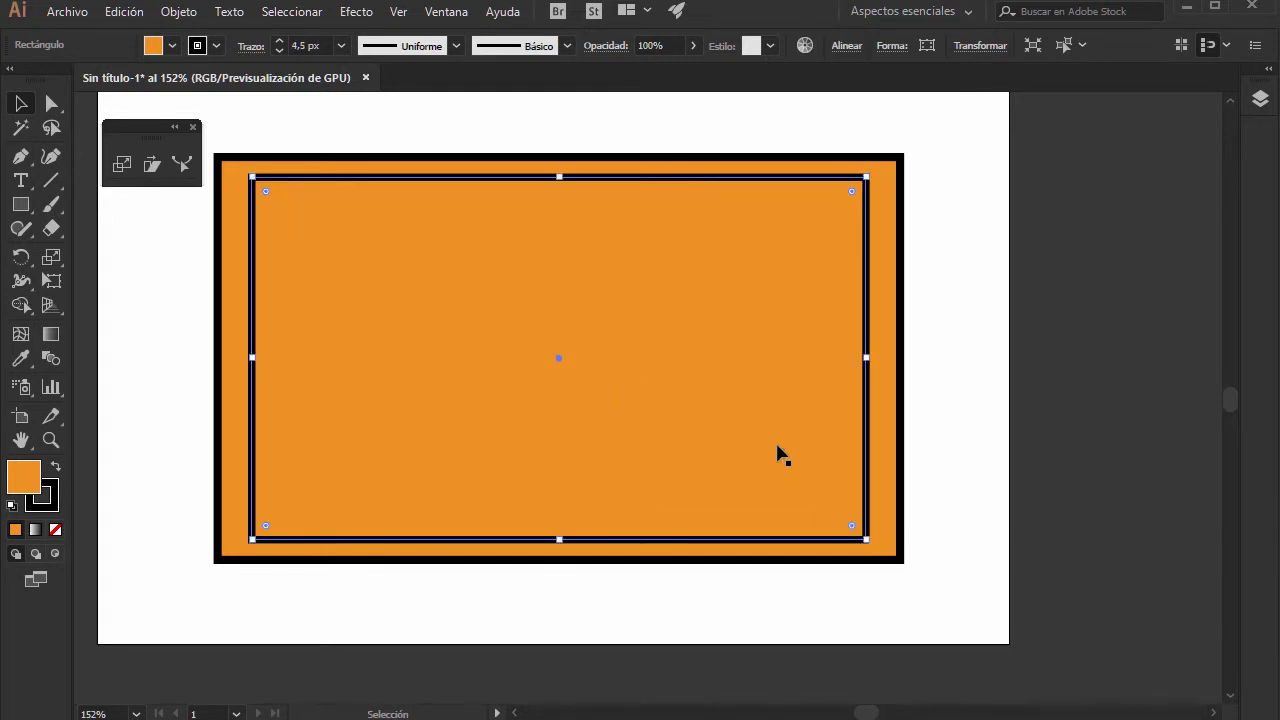
key("ctrl+z")
Step: Alt-drag a duplicate of the outer rectangle, shrink it, and nest it inside
left_click(451, 366)
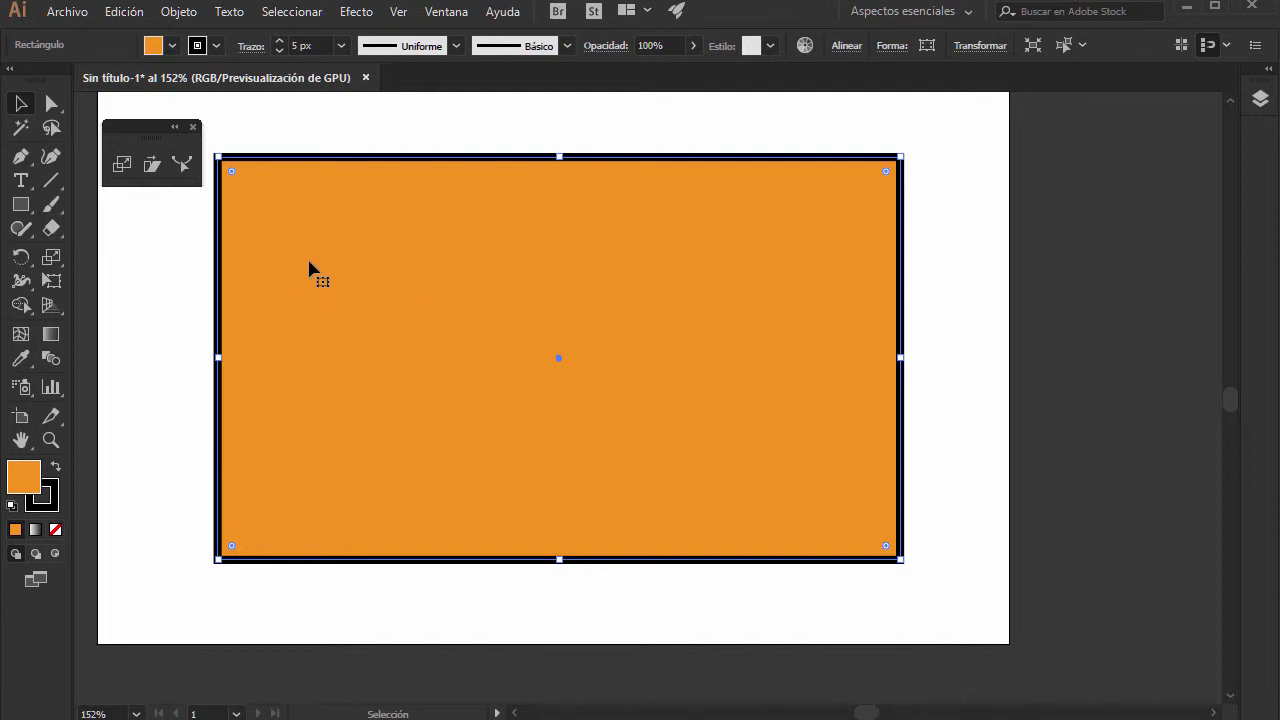
left_click_drag(303, 259, 341, 285)
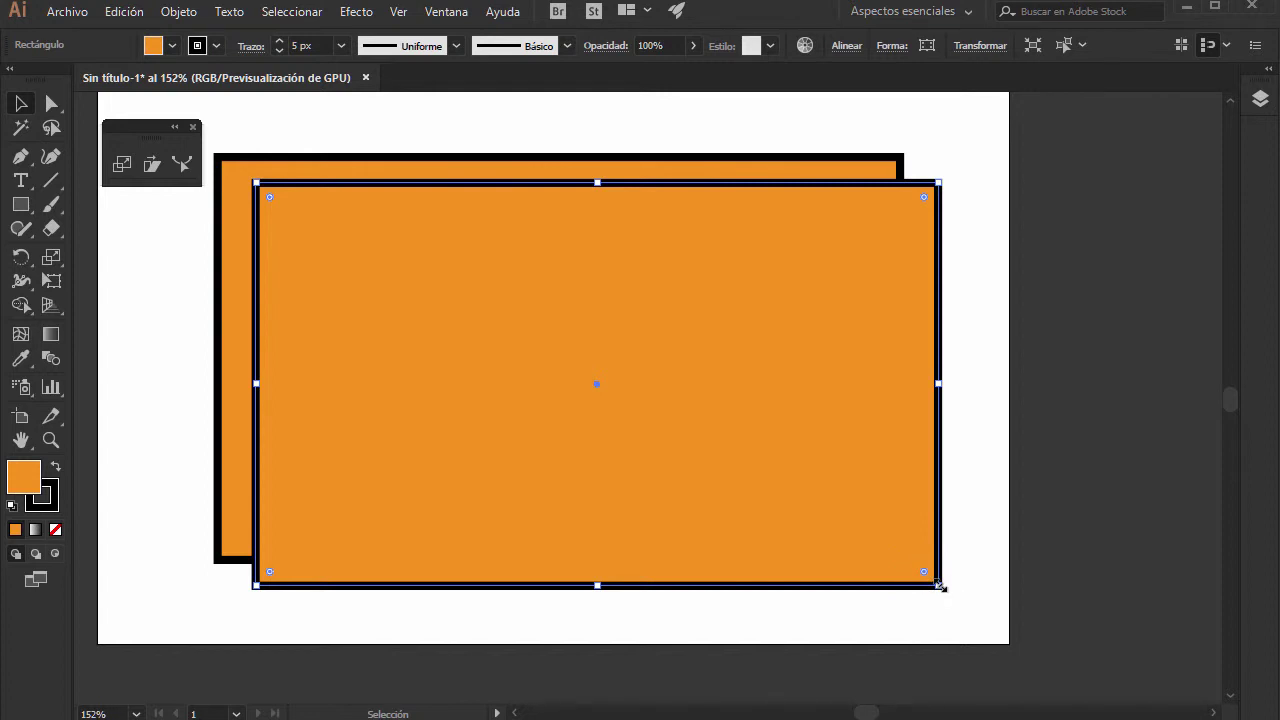
left_click_drag(940, 587, 885, 541)
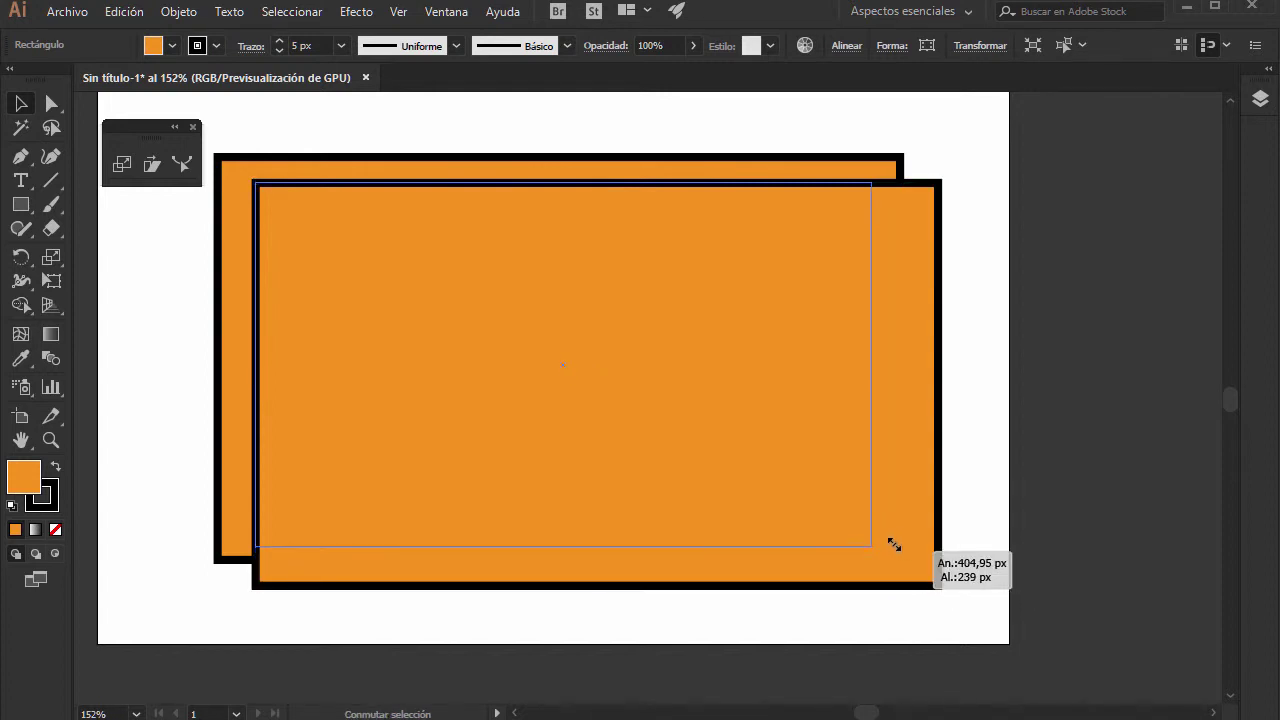
left_click_drag(885, 541, 903, 550)
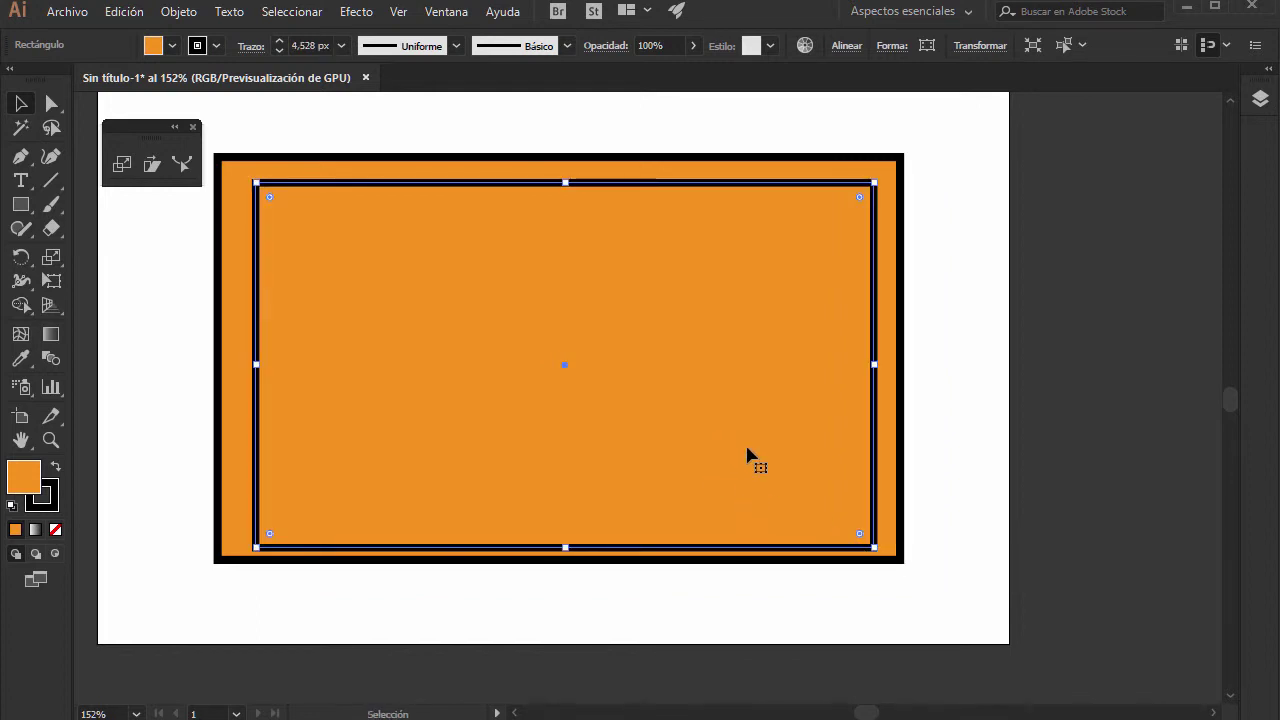
mouse_move(749, 460)
left_mouse_down()
mouse_move(734, 444)
mouse_move(745, 445)
left_mouse_up()
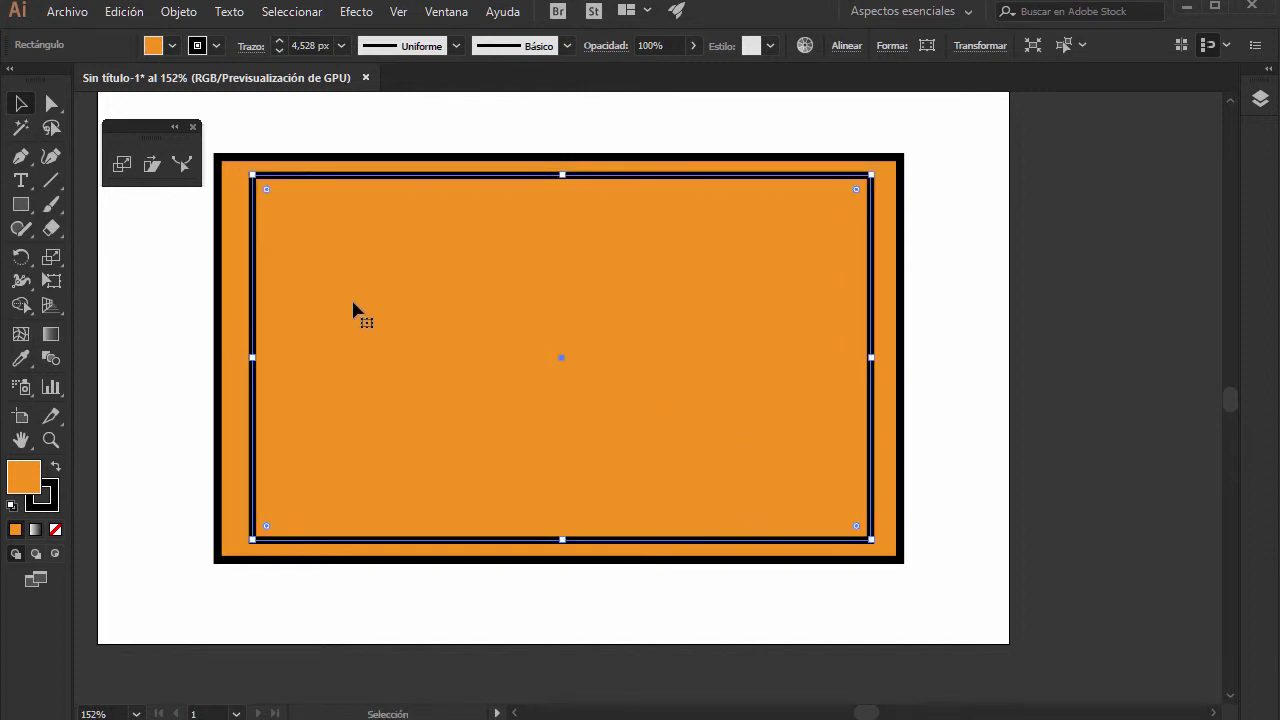
Step: Duplicate the inner rectangle and shrink it to about 364 × 215 px inside it
left_click_drag(366, 290, 369, 286)
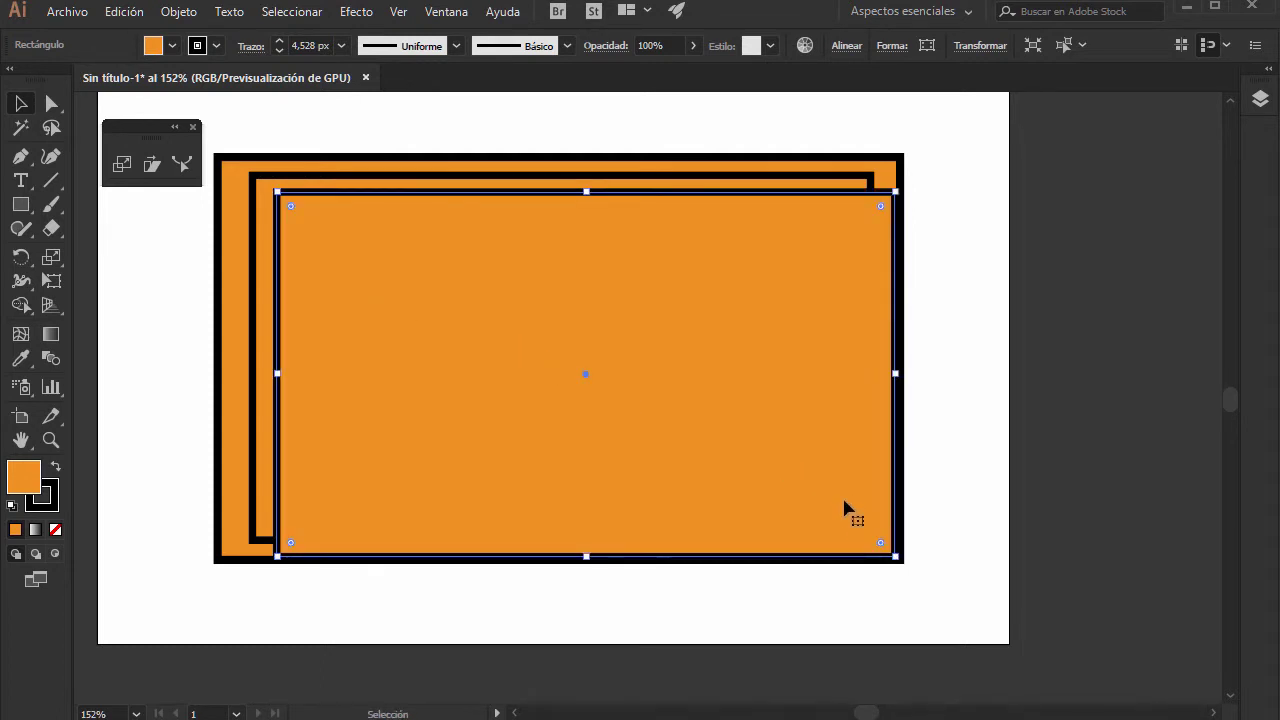
mouse_move(897, 553)
left_mouse_down()
mouse_move(834, 517)
mouse_move(854, 530)
left_mouse_up()
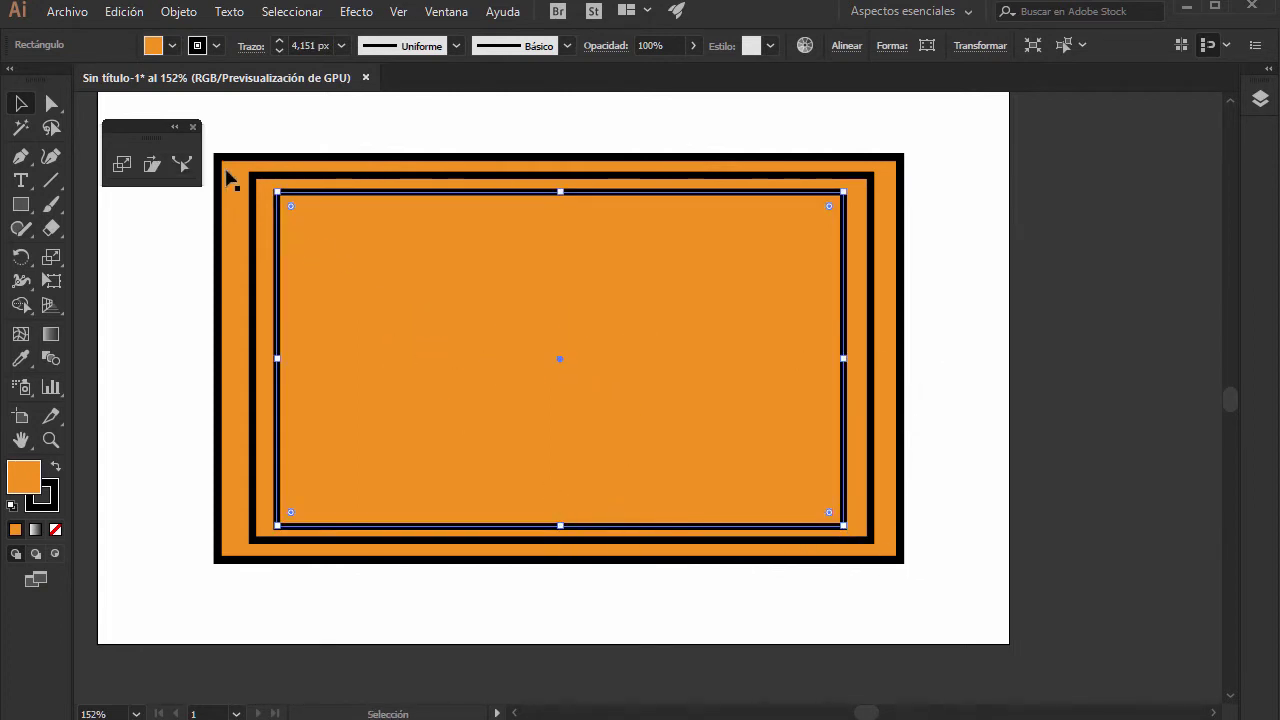
left_click(255, 135)
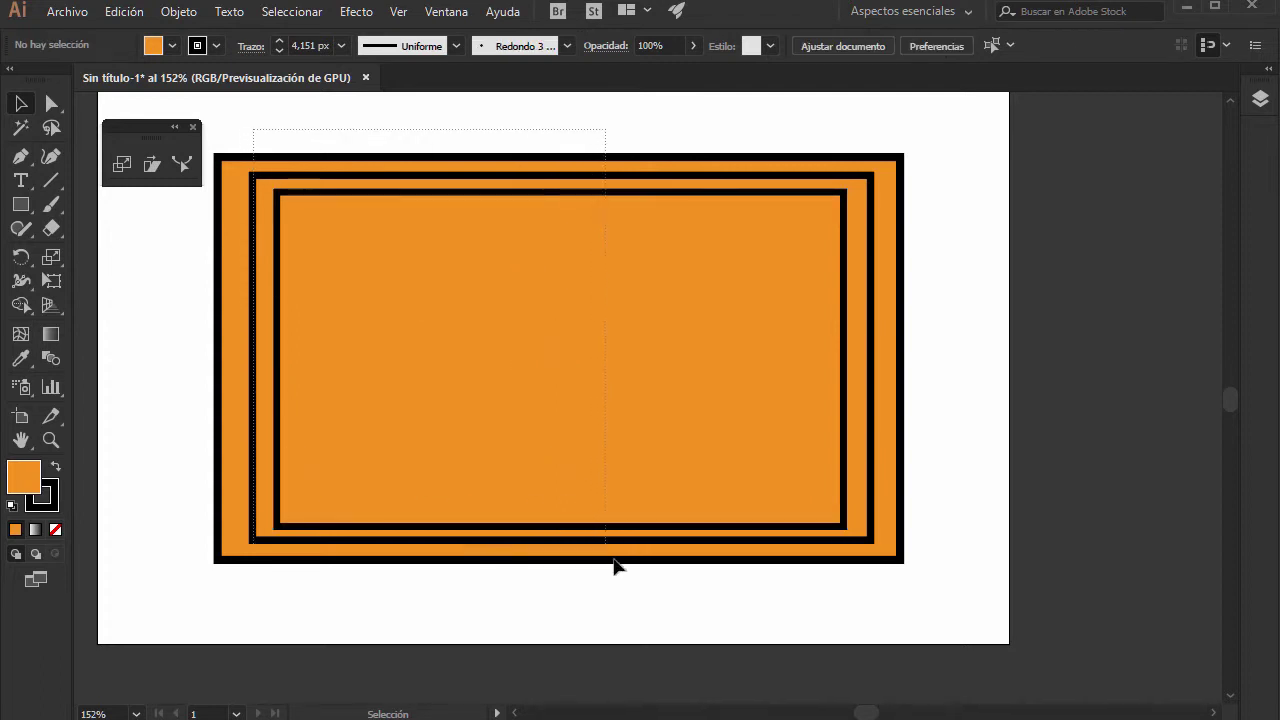
Step: Delete all the rectangles and place 0002.jpg in a frame across the artboard's middle
key("ctrl+a")
key("Delete")
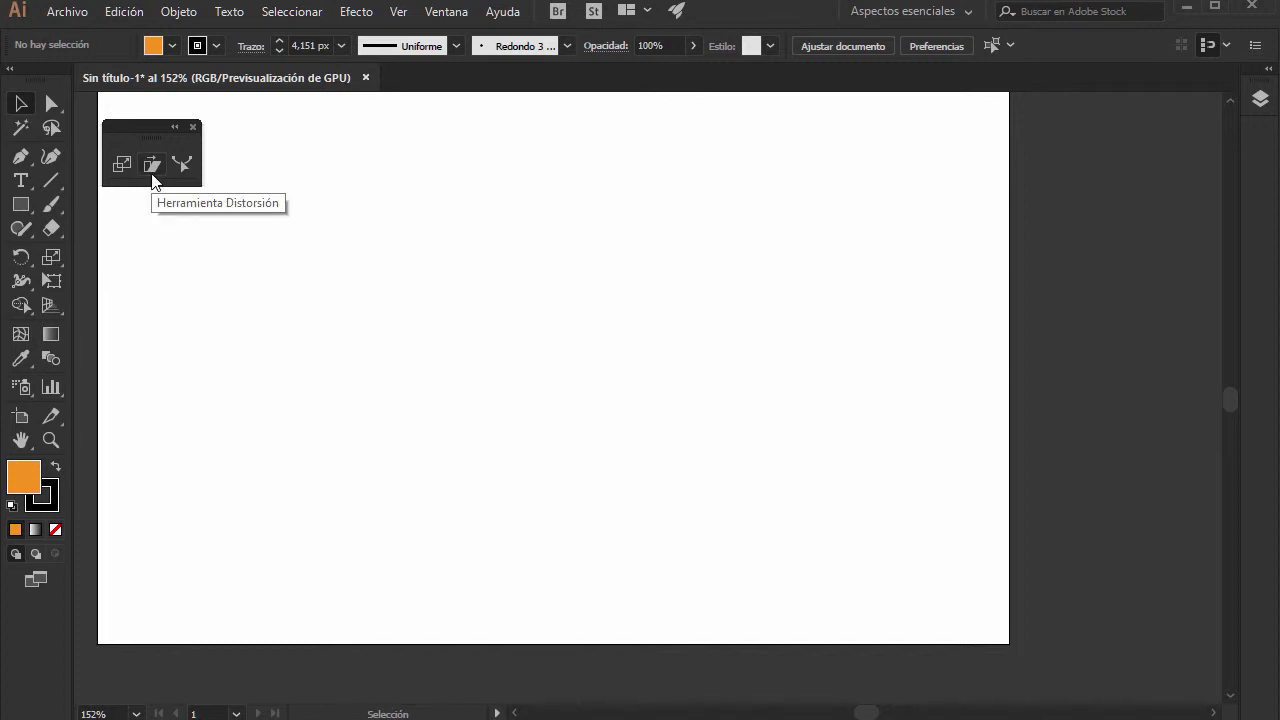
left_click(67, 11)
left_click(104, 336)
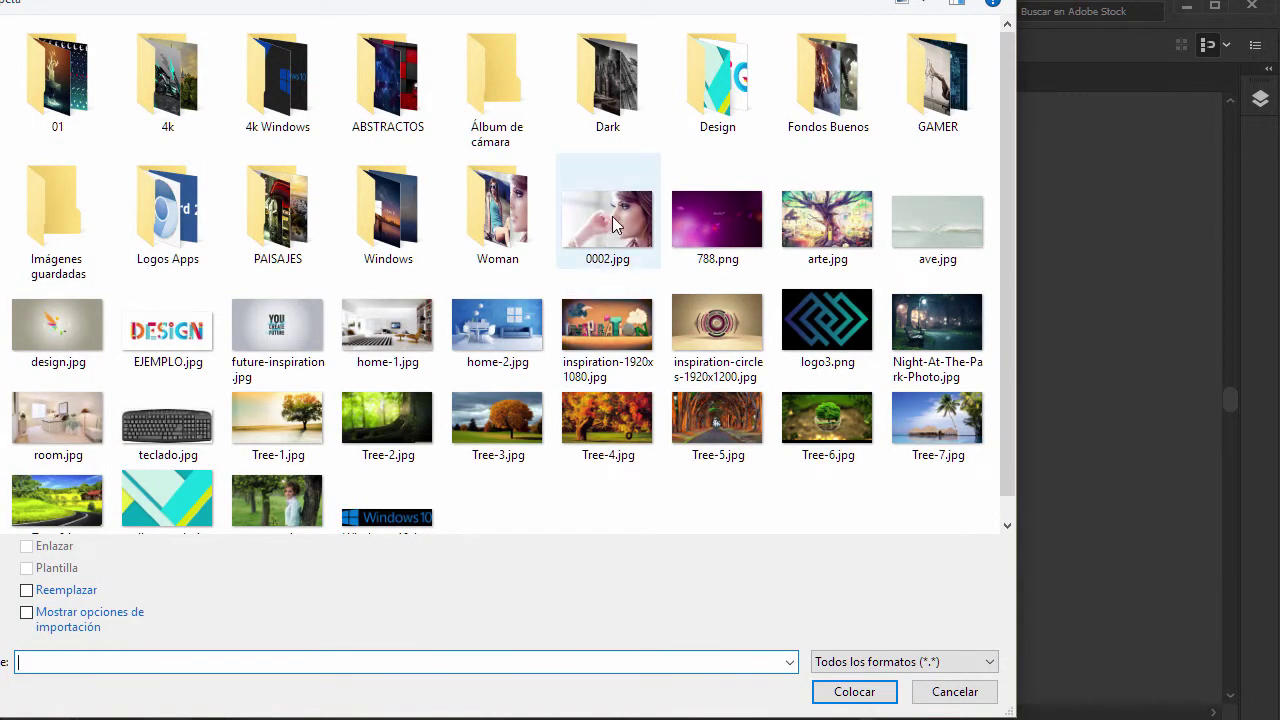
double_click(613, 232)
left_click_drag(281, 192, 834, 540)
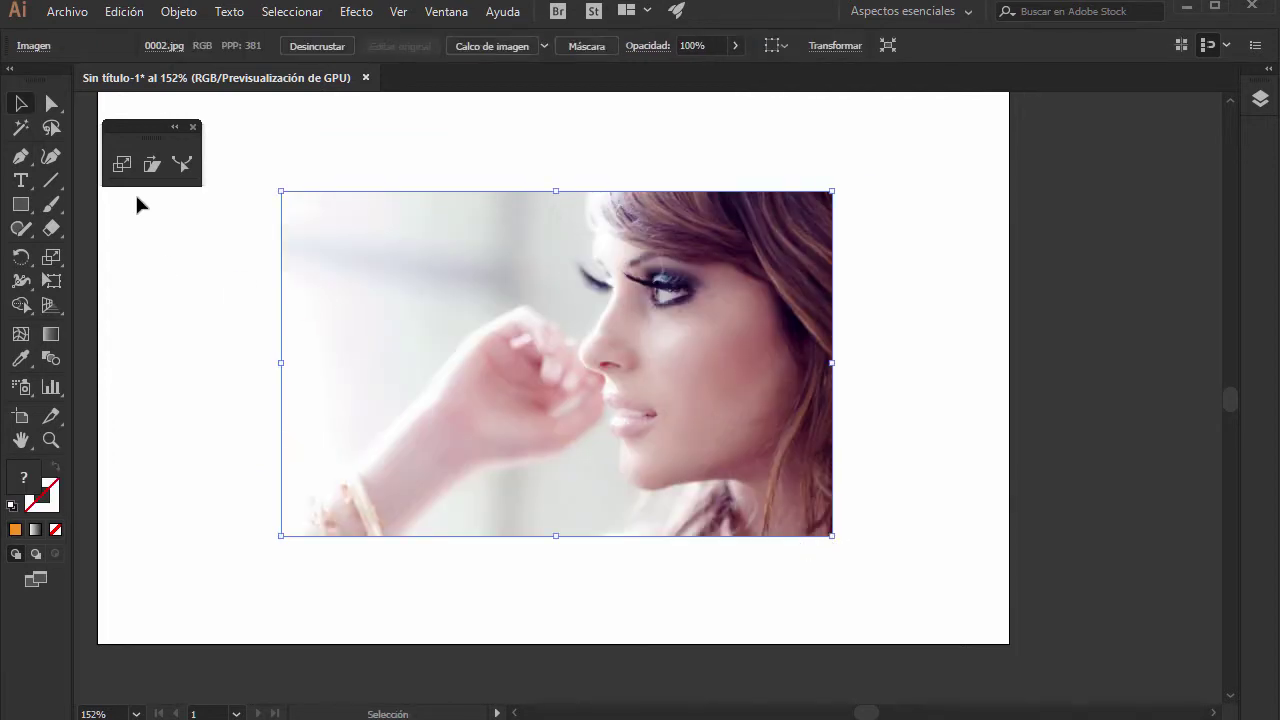
double_click(152, 165)
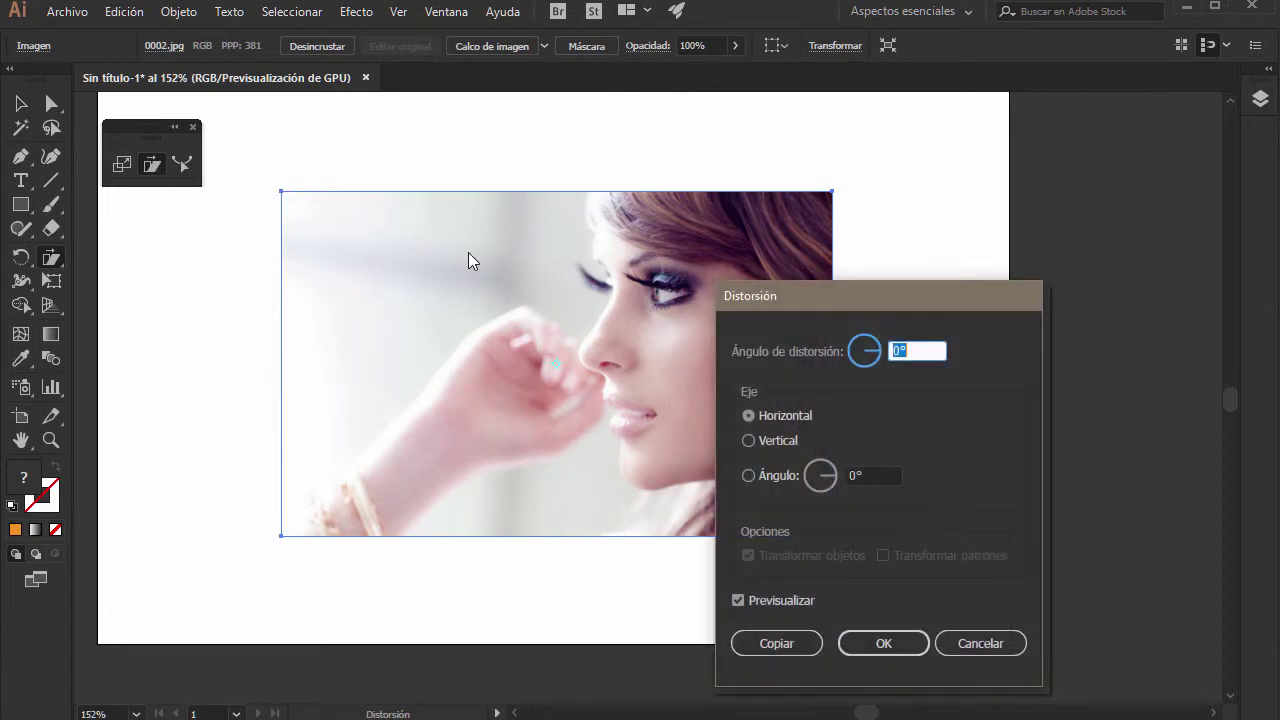
left_click_drag(838, 301, 903, 196)
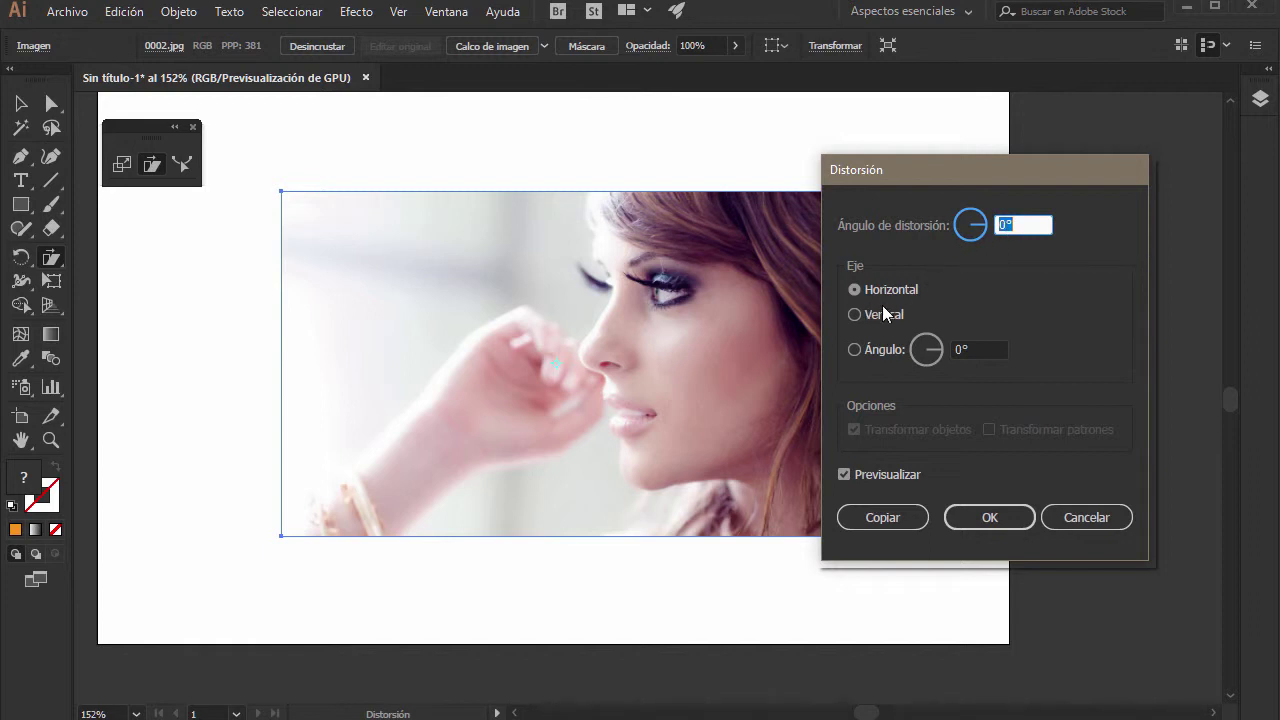
left_click(1091, 523)
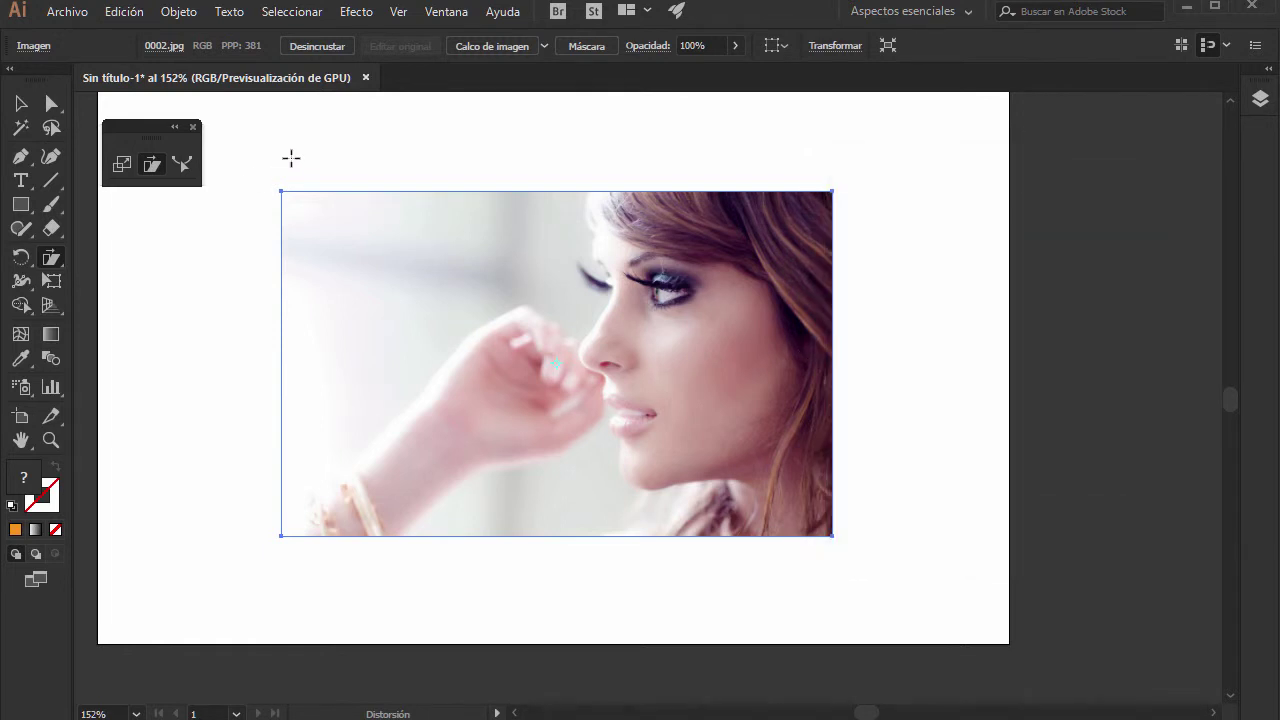
left_click_drag(348, 183, 303, 189)
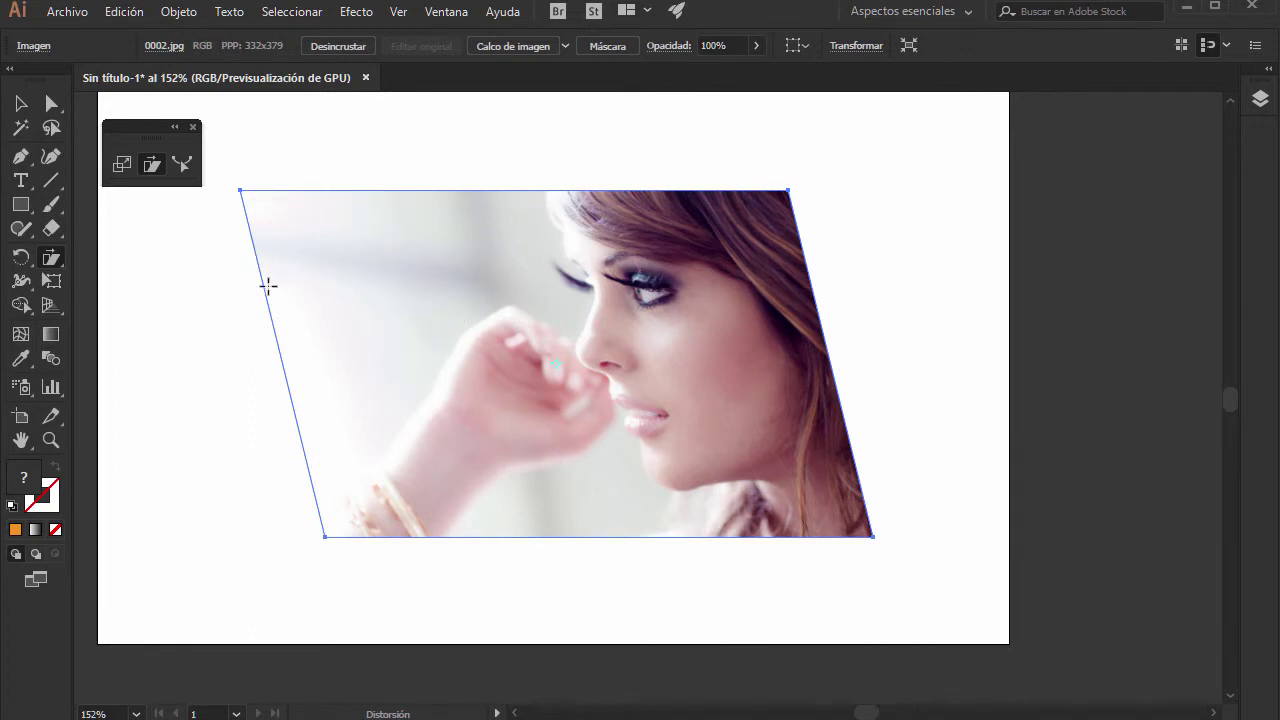
left_click_drag(251, 286, 265, 405)
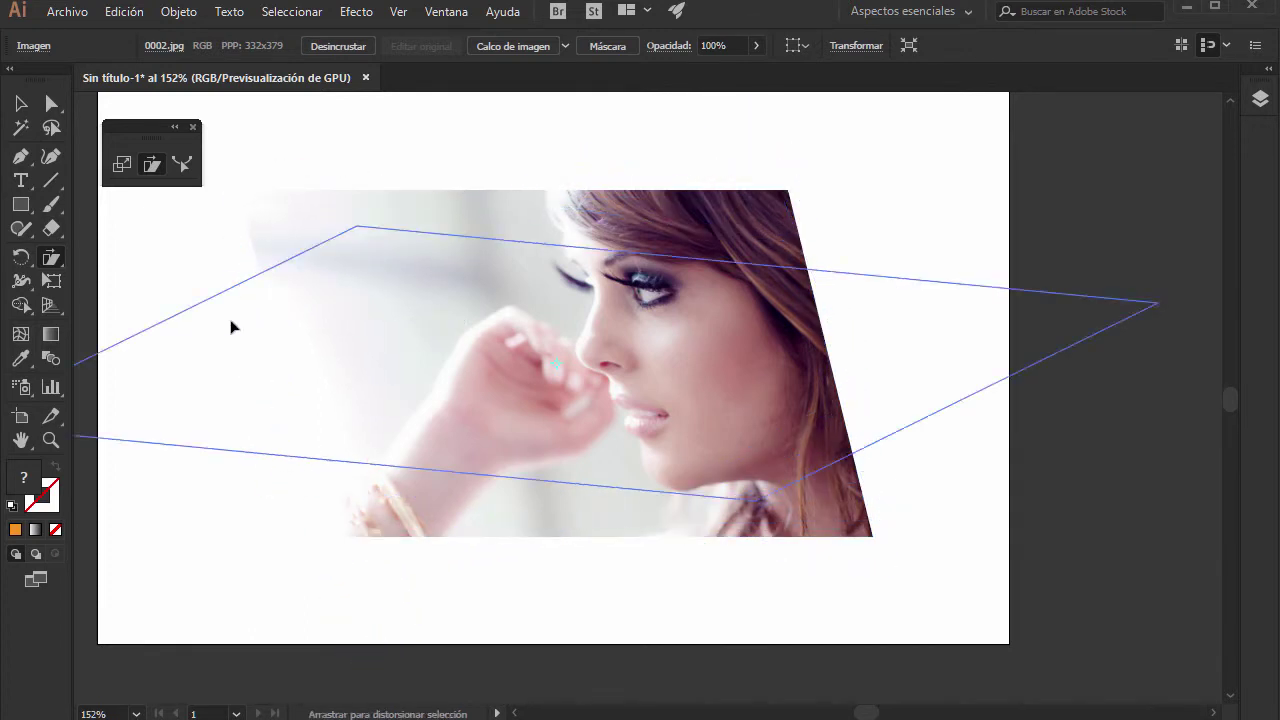
left_click_drag(265, 405, 285, 429)
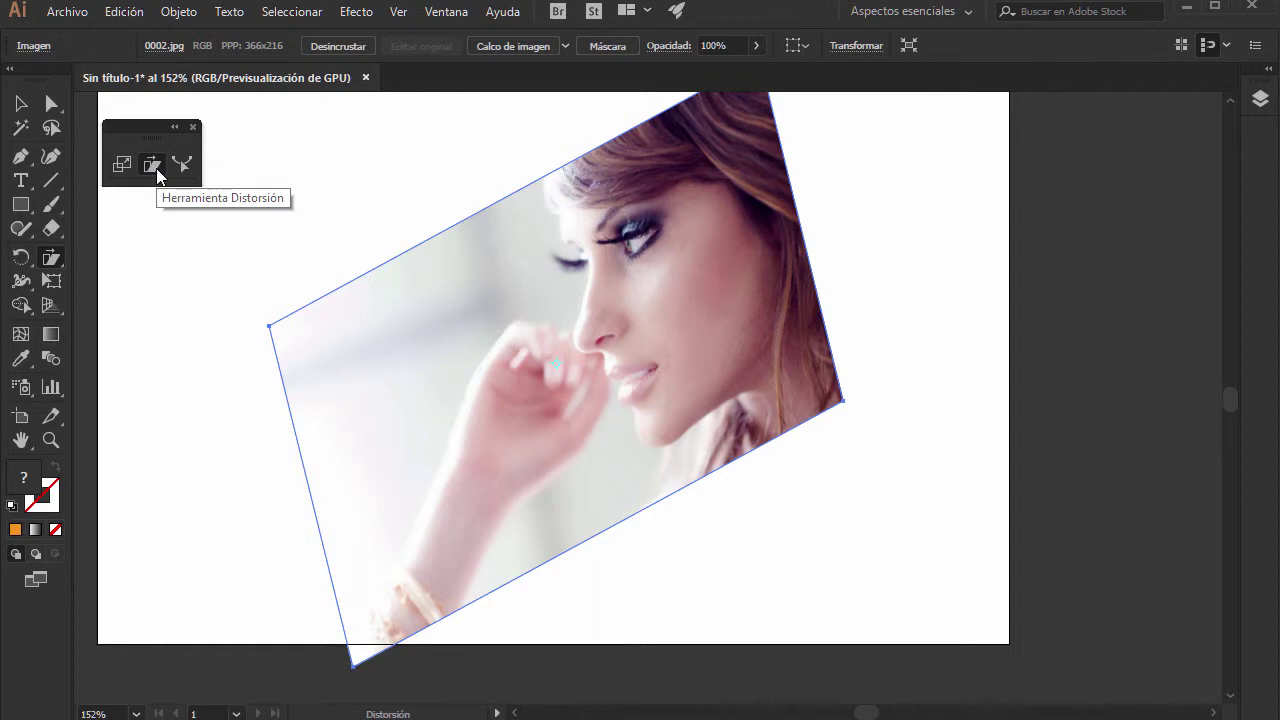
key("v")
key("ctrl+z")
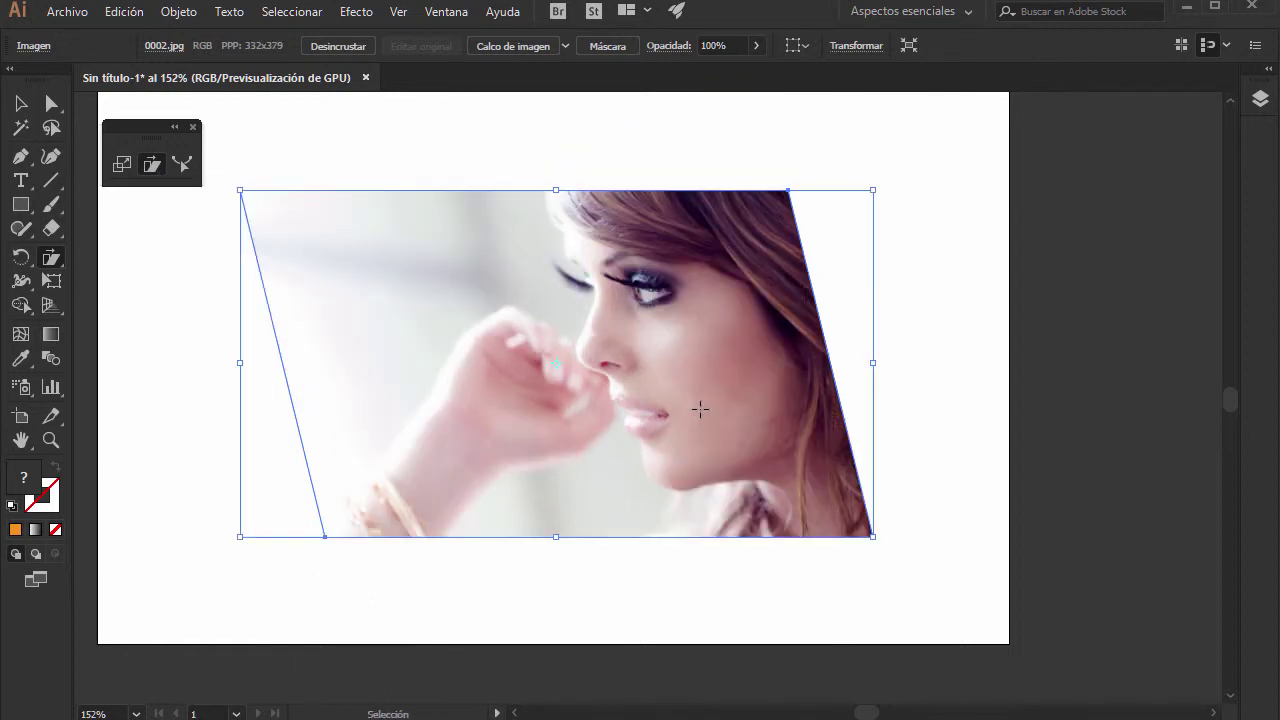
key("ctrl+z")
key("e")
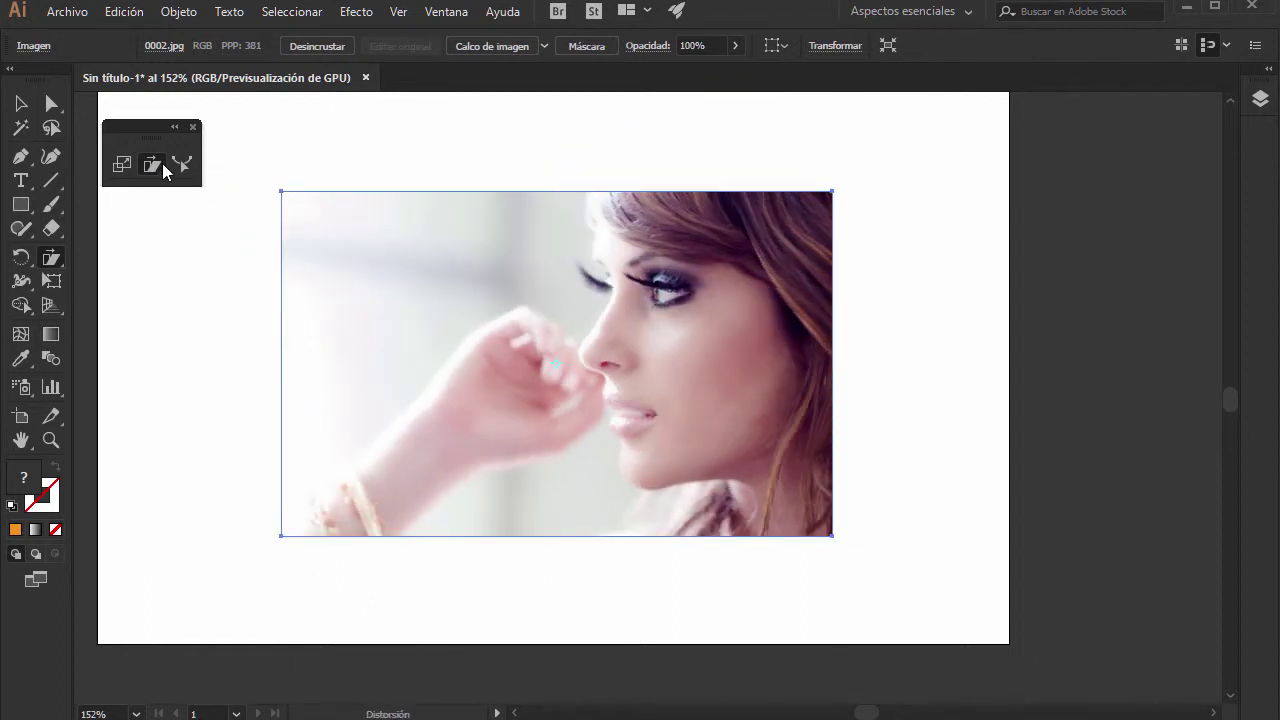
Step: Cancel the Shear dialog without applying it, then select and delete the 0002.jpg photo
double_click(155, 167)
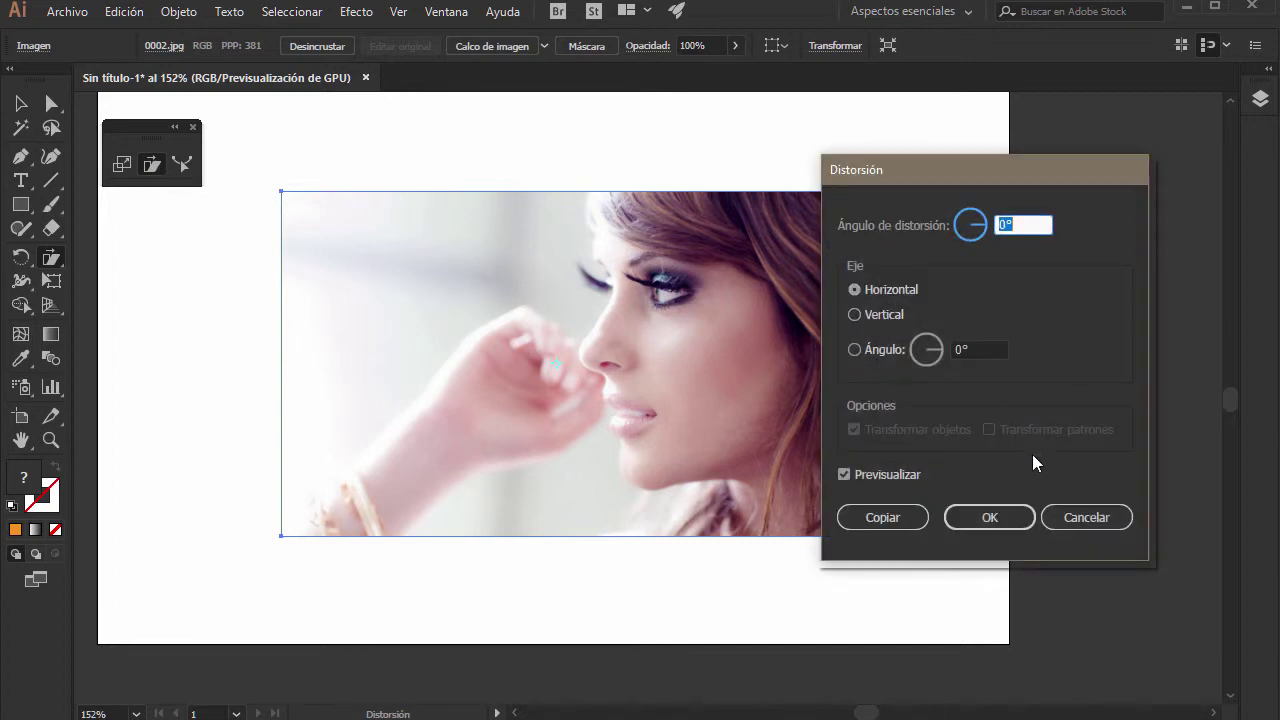
left_click(1109, 524)
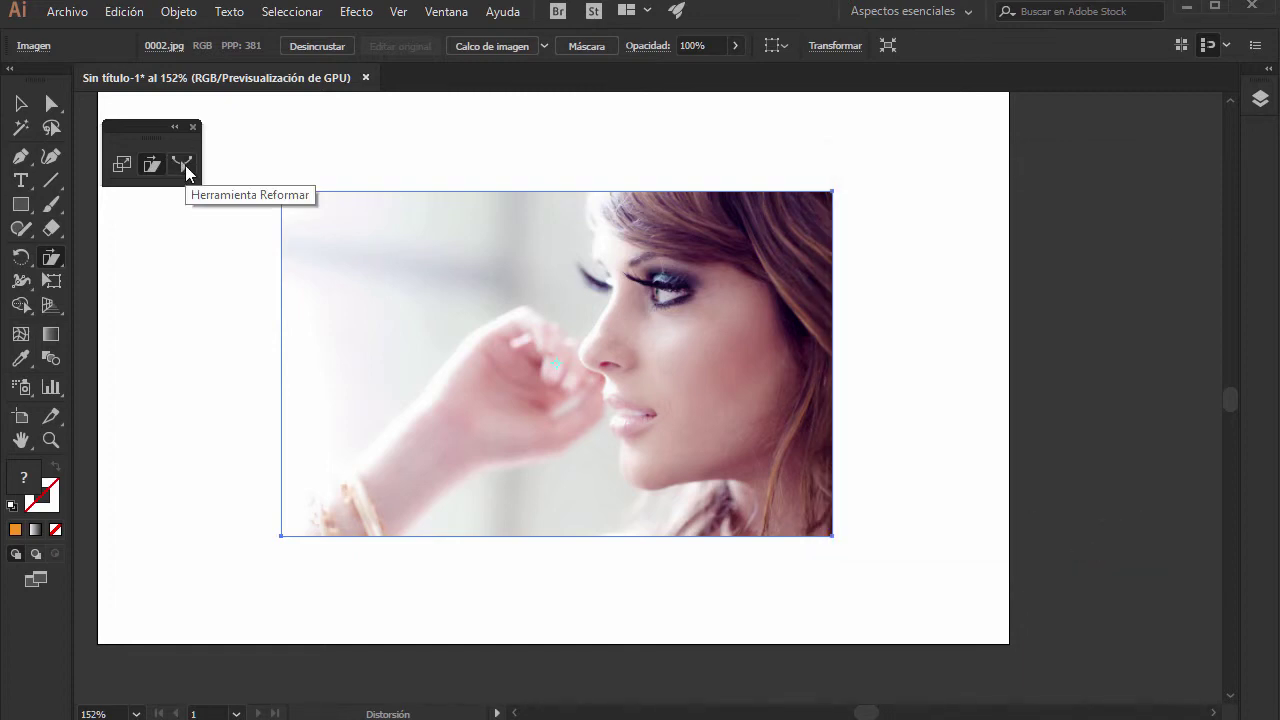
left_click(182, 166)
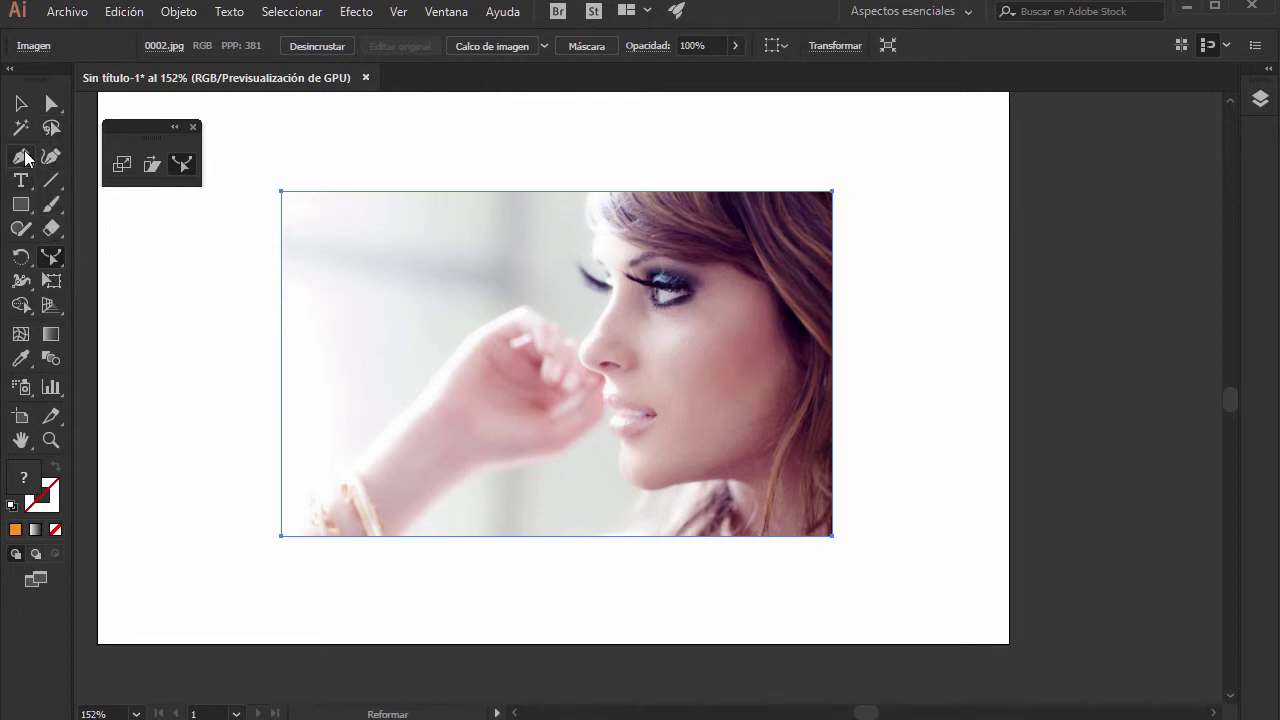
left_click(20, 103)
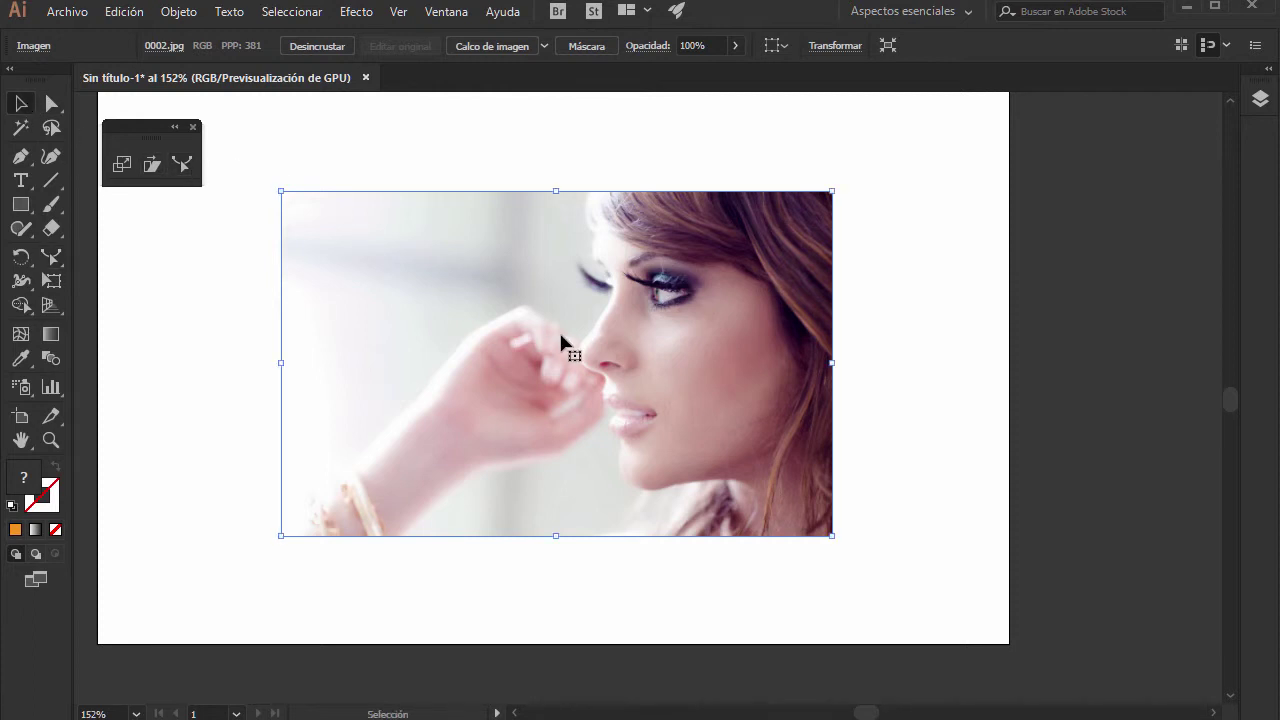
key("Delete")
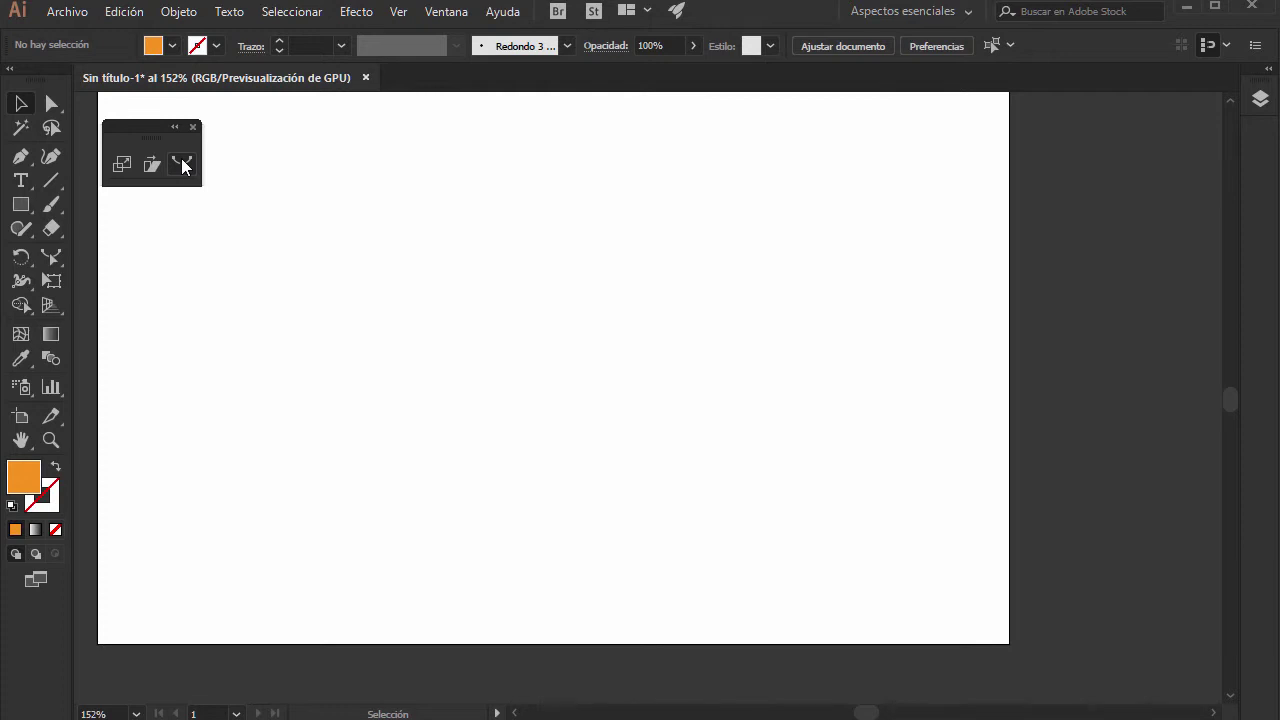
Step: With the standard Pen tool, click seven corners across the artboard and close the polygon
left_click(22, 166)
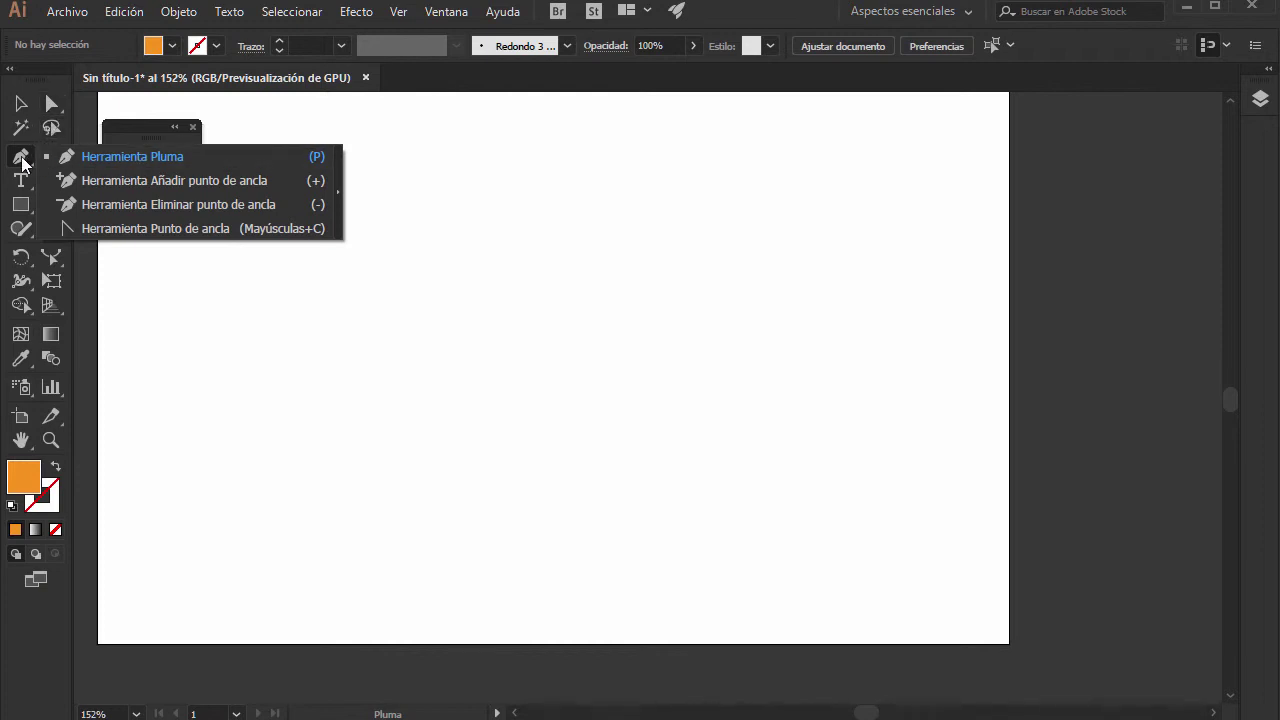
left_click(118, 156)
left_click(280, 309)
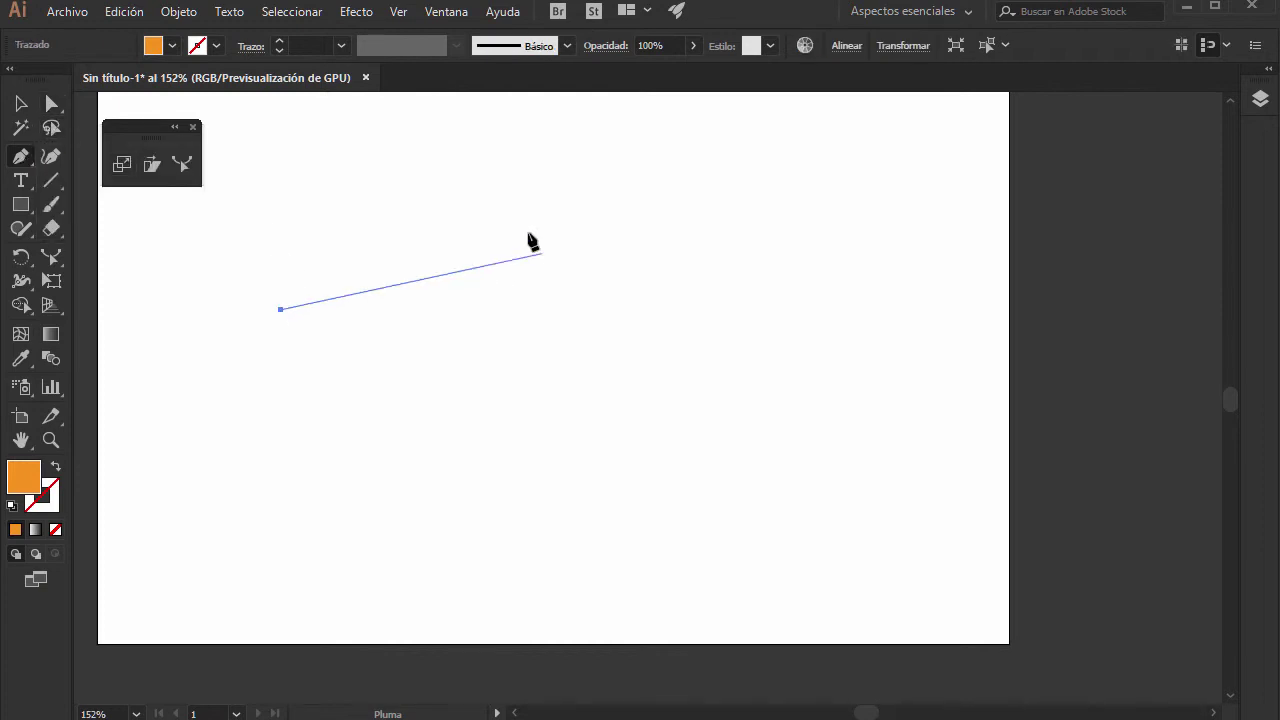
left_click(503, 184)
left_click(713, 282)
left_click(768, 392)
left_click(755, 493)
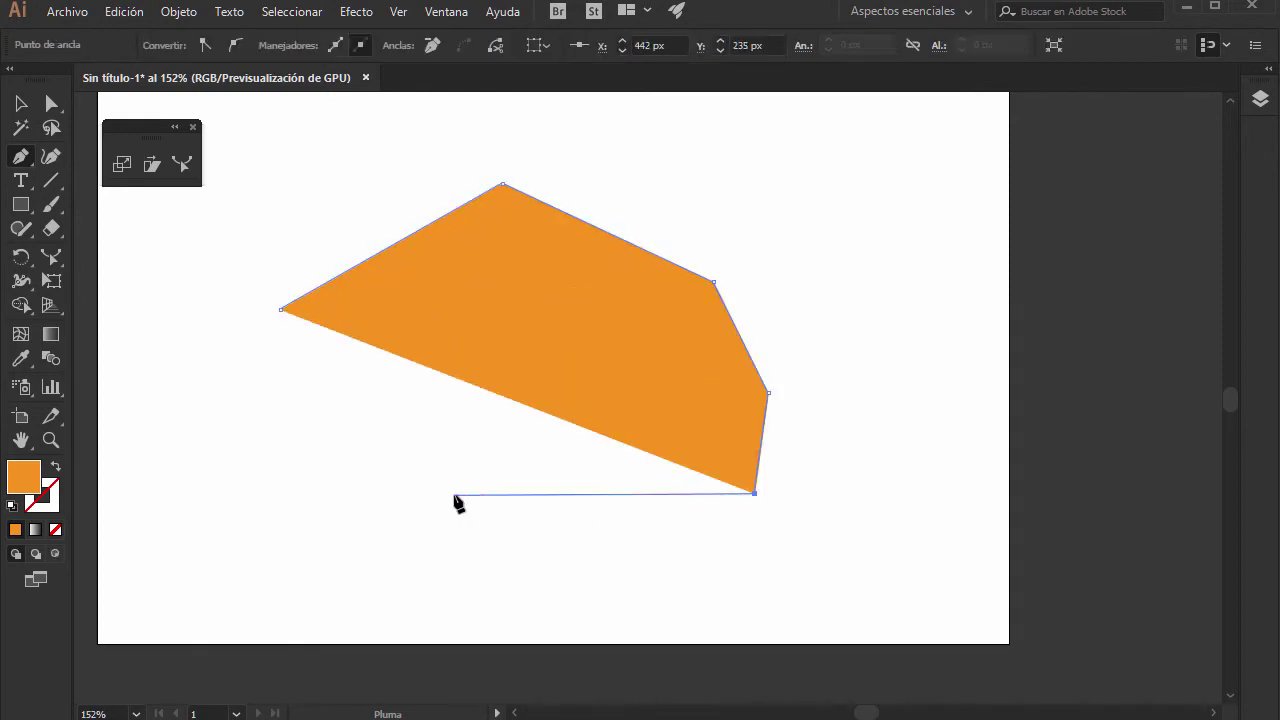
left_click(452, 494)
left_click(297, 441)
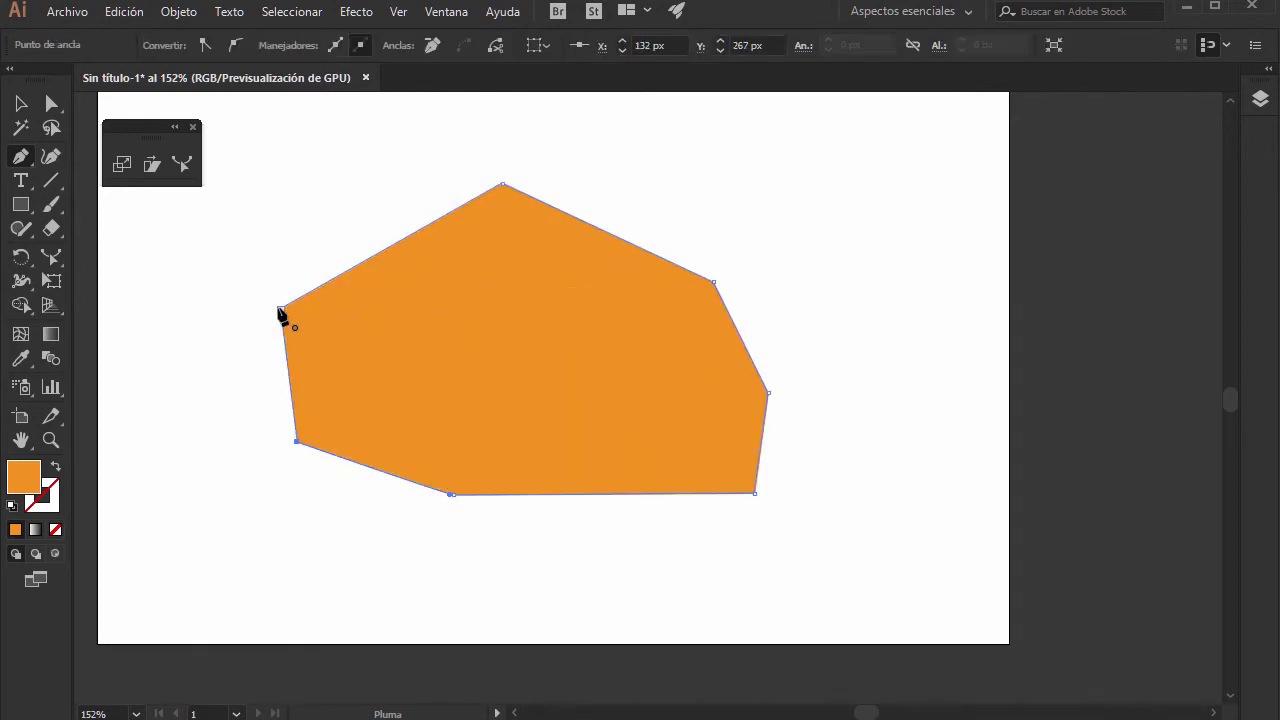
left_click(281, 310)
Step: Add two Reshape points on the upper-right edge and drag them into curves
left_click(182, 164)
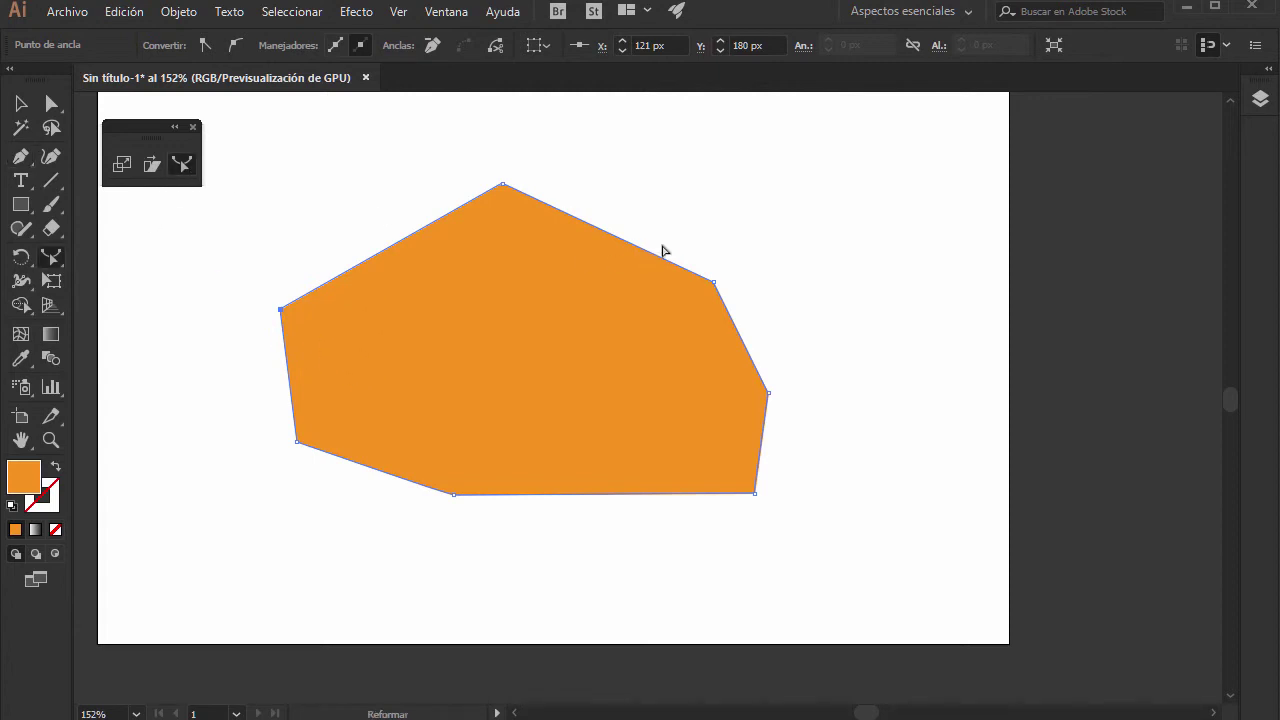
left_click(609, 235)
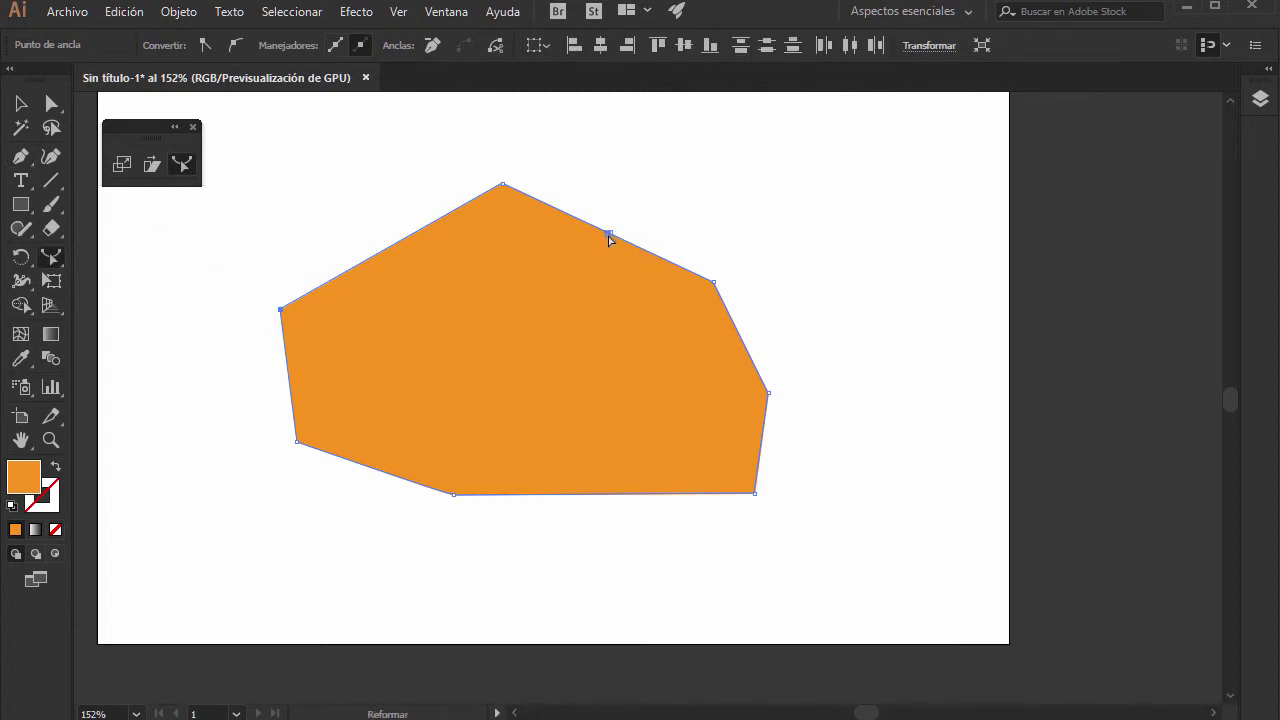
left_click(698, 275)
left_click_drag(620, 240, 676, 182)
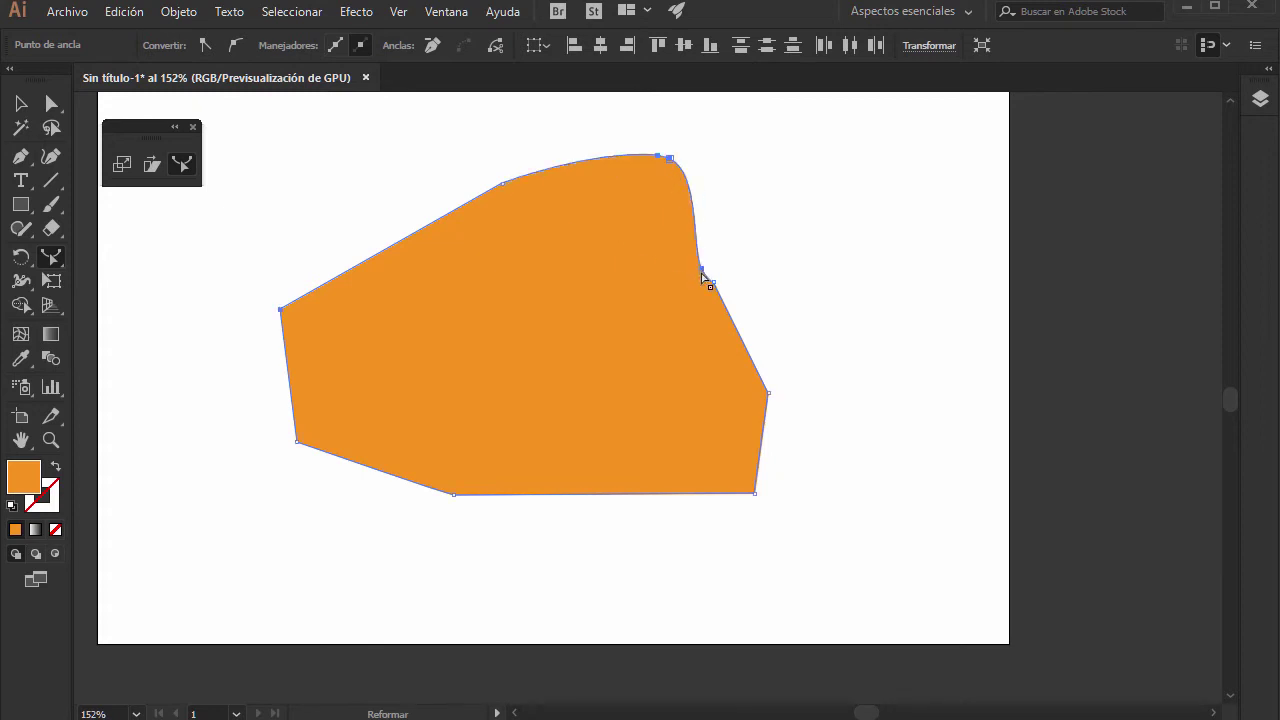
mouse_move(701, 273)
left_mouse_down()
mouse_move(815, 155)
mouse_move(884, 201)
left_mouse_up()
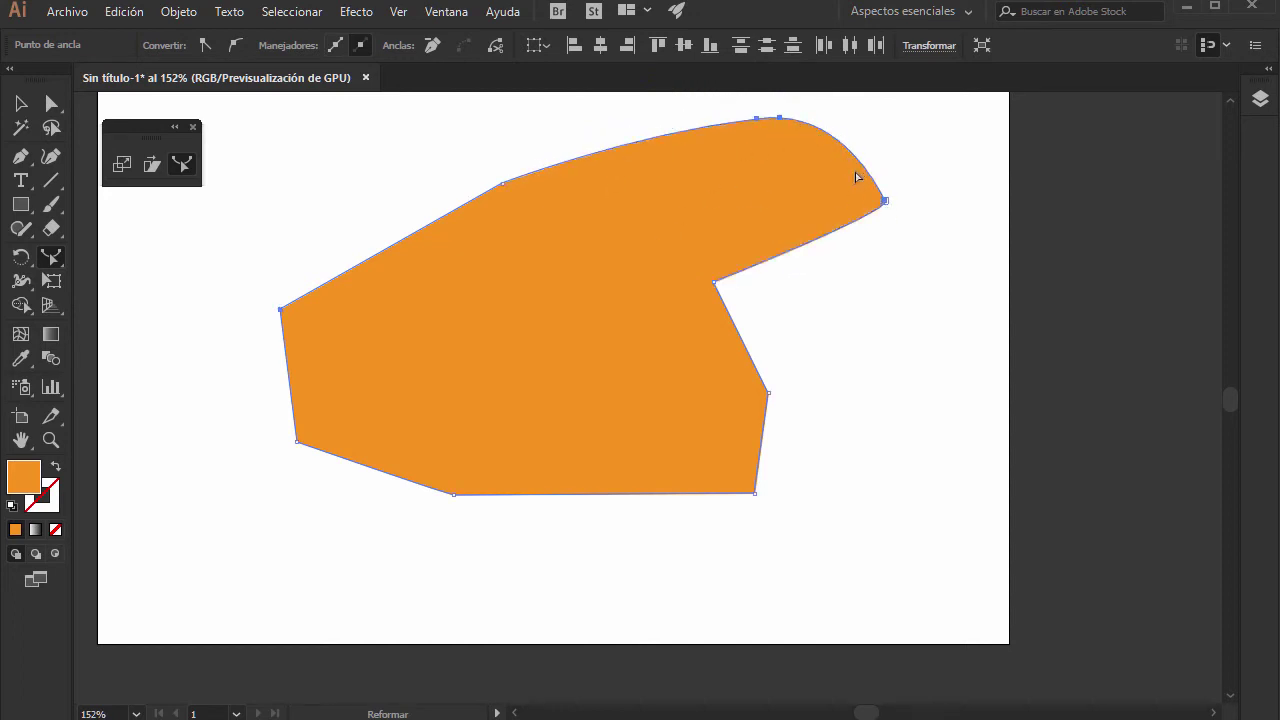
left_click_drag(884, 201, 734, 185)
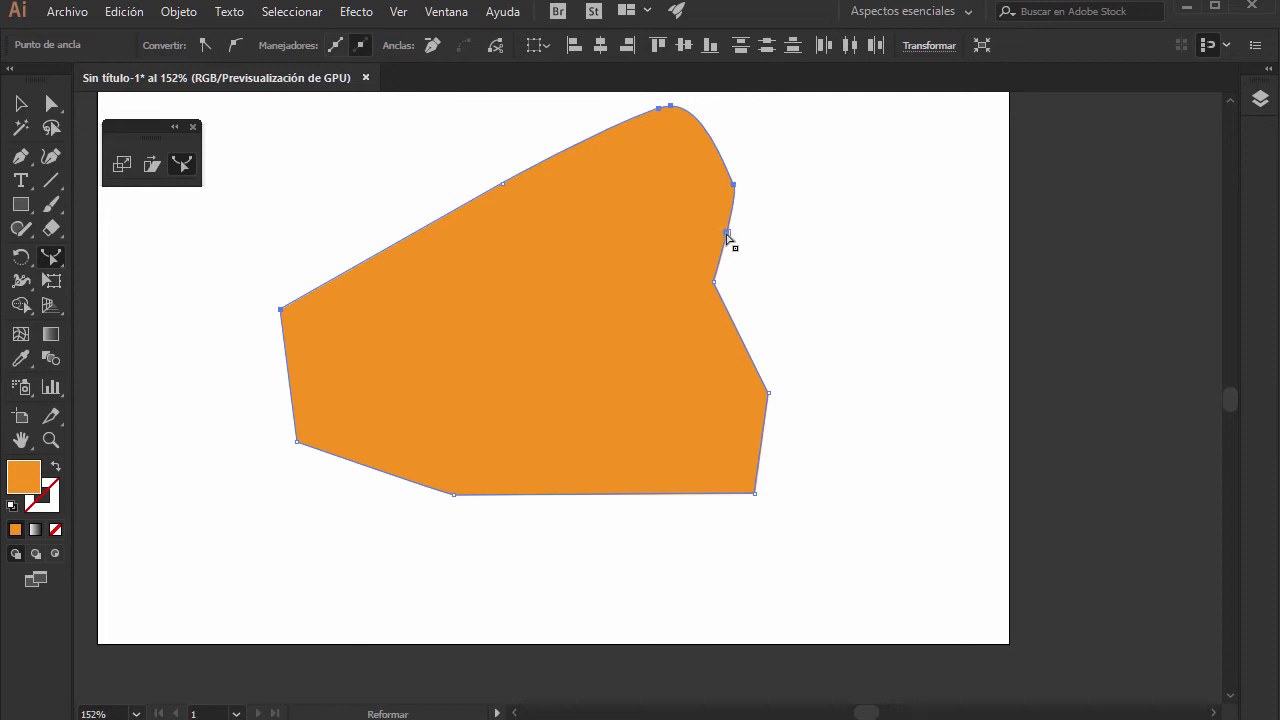
Step: Select the two upper-right points, lift the top into a bulge, and round it smoothly
left_click(727, 234)
left_click(735, 186, "shift")
mouse_move(734, 184)
left_mouse_down()
mouse_move(686, 162)
mouse_move(646, 163)
mouse_move(823, 191)
mouse_move(765, 170)
mouse_move(829, 163)
mouse_move(763, 140)
mouse_move(787, 153)
left_mouse_up()
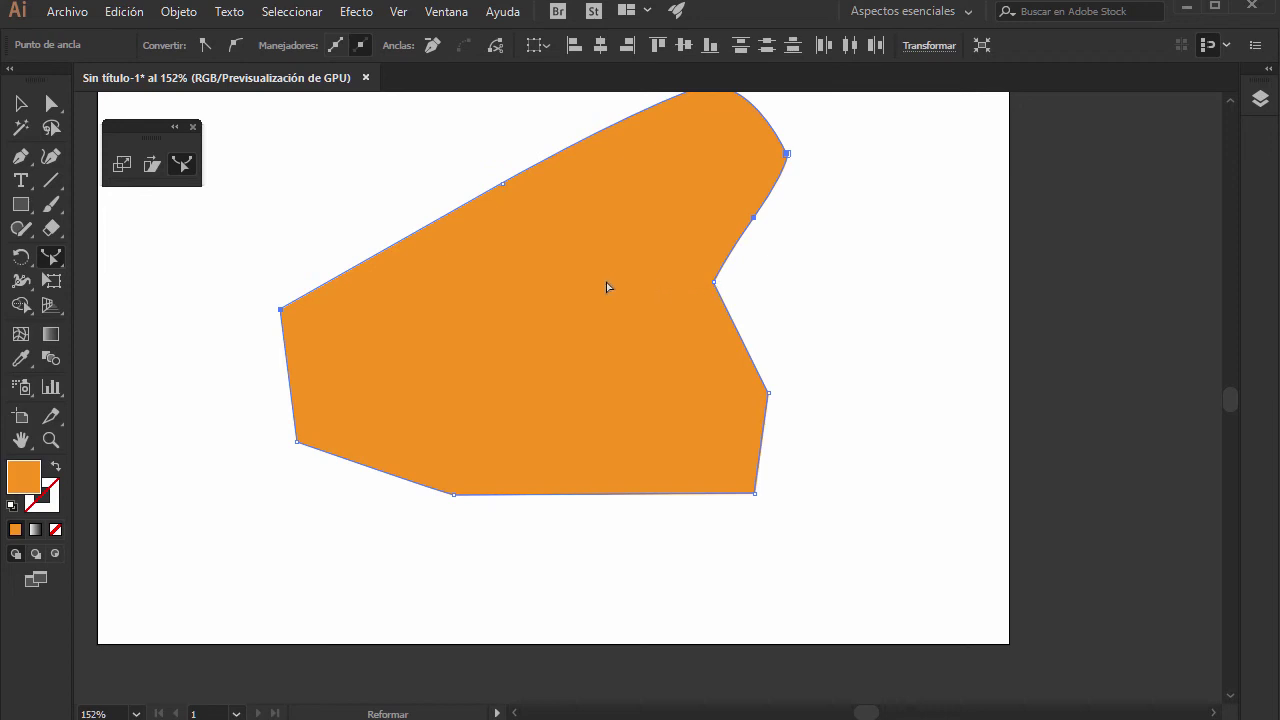
scroll(525, 268, "up", 5)
scroll(566, 309, "right", 2)
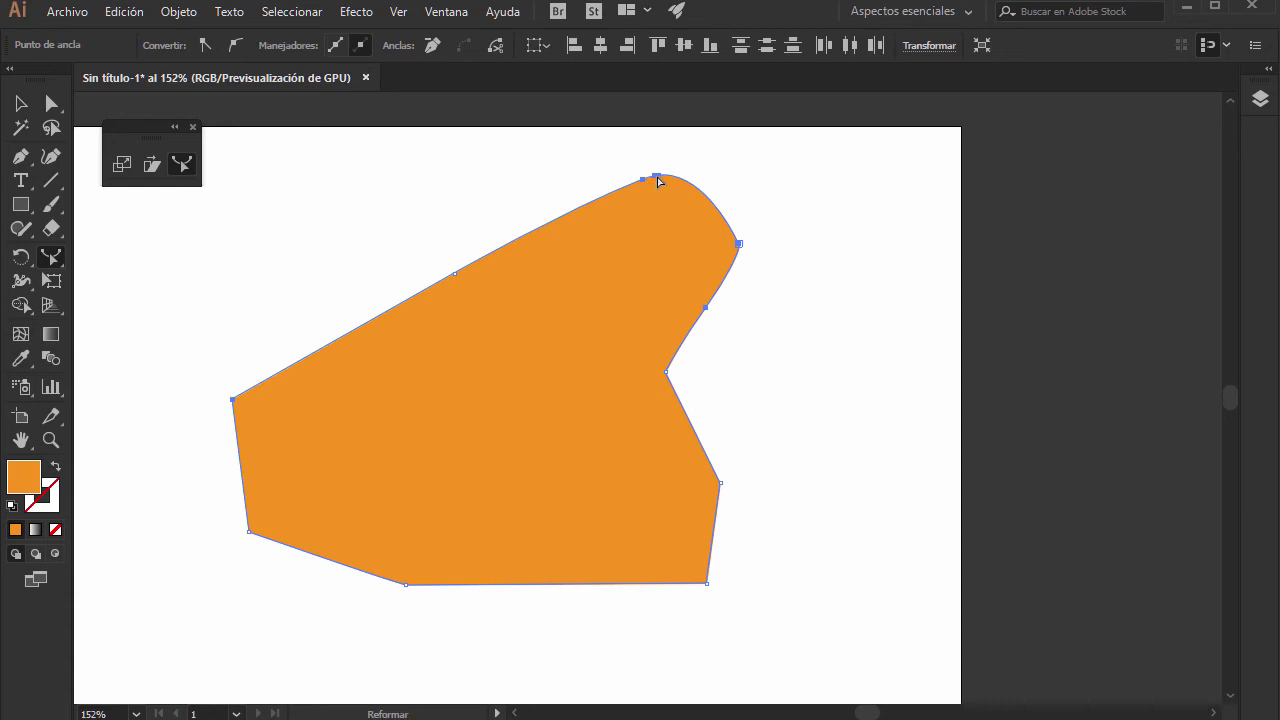
mouse_move(655, 186)
left_mouse_down()
mouse_move(580, 126)
mouse_move(717, 160)
mouse_move(624, 155)
left_mouse_up()
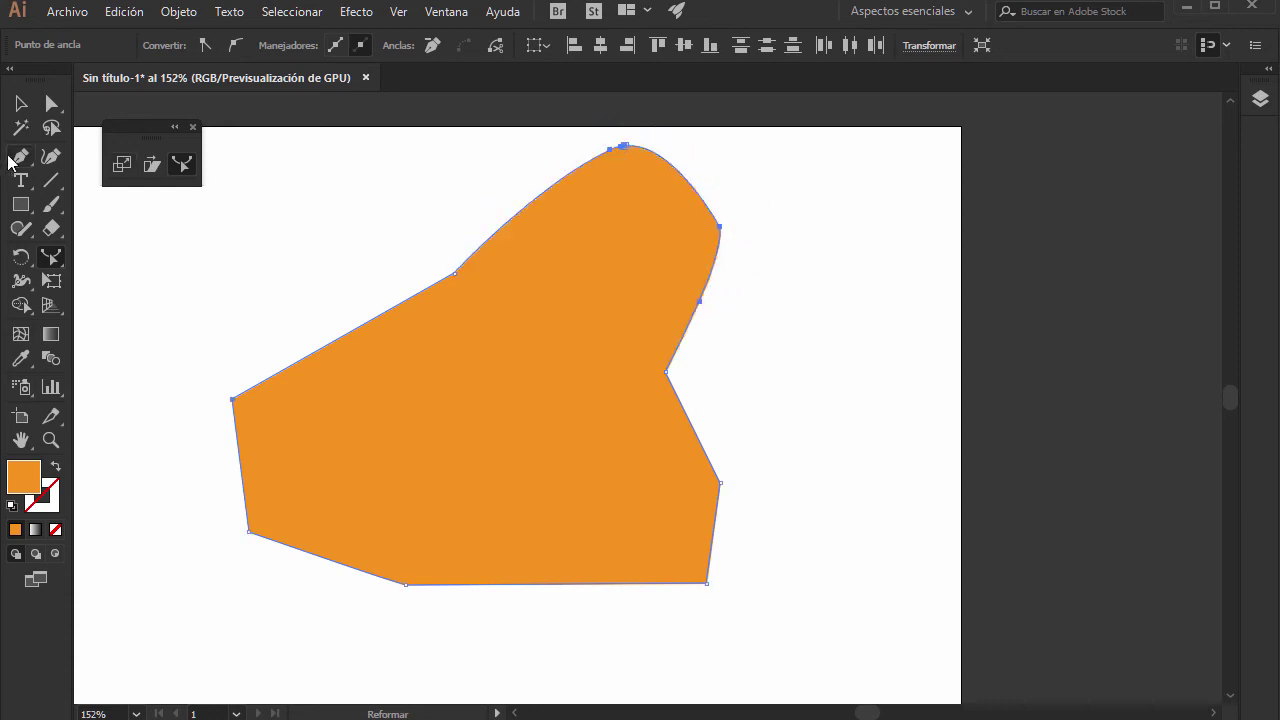